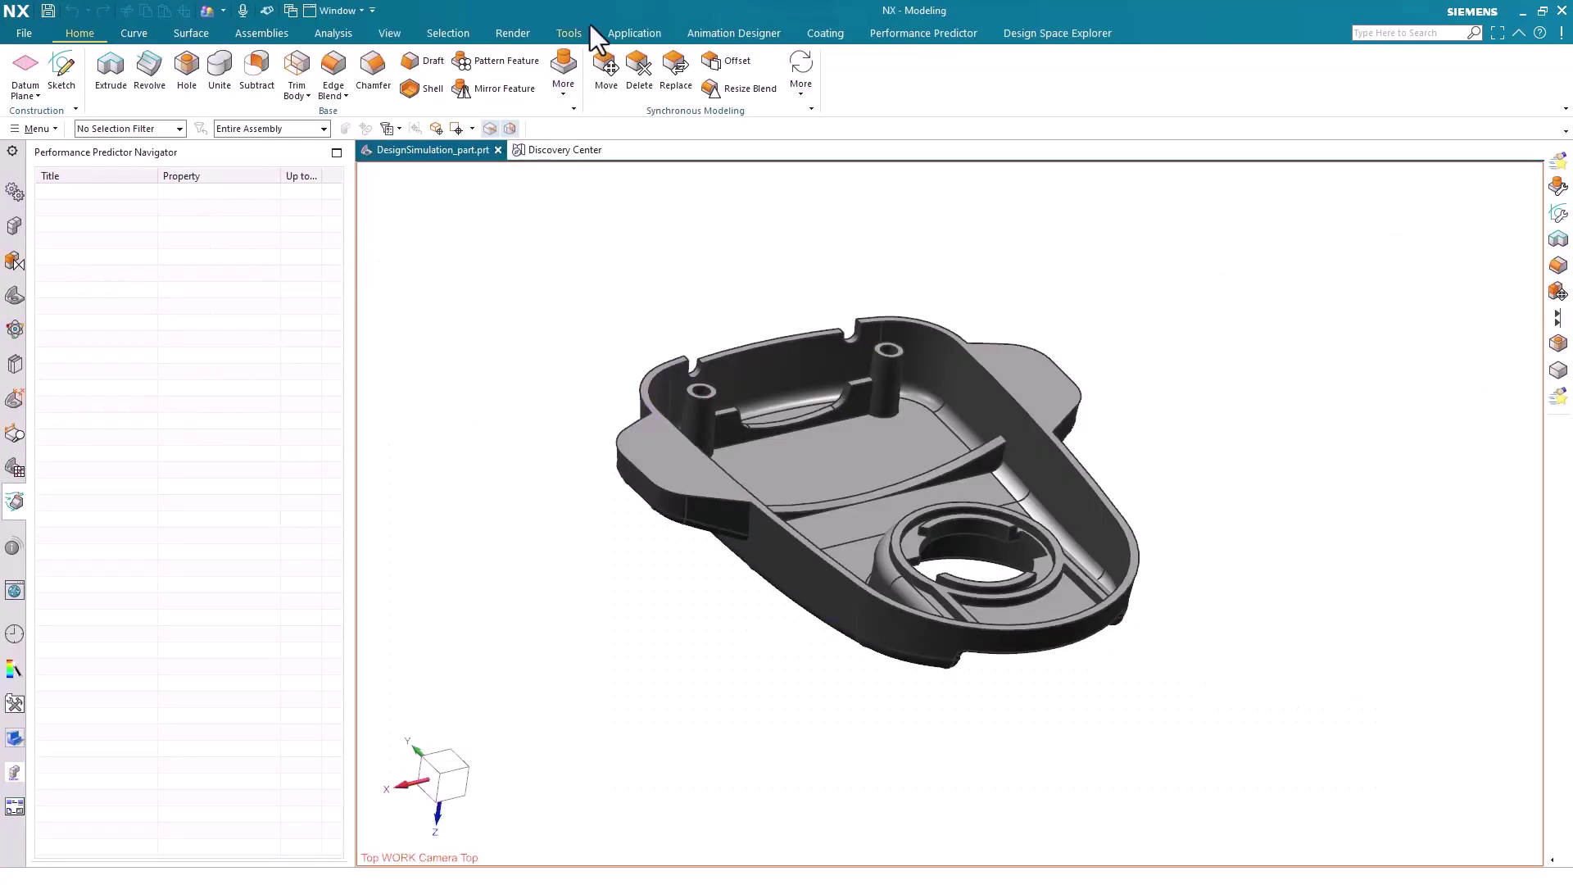
- Start Design Simulation on the housing, creating a Structural FEM and simulation
click(618, 27)
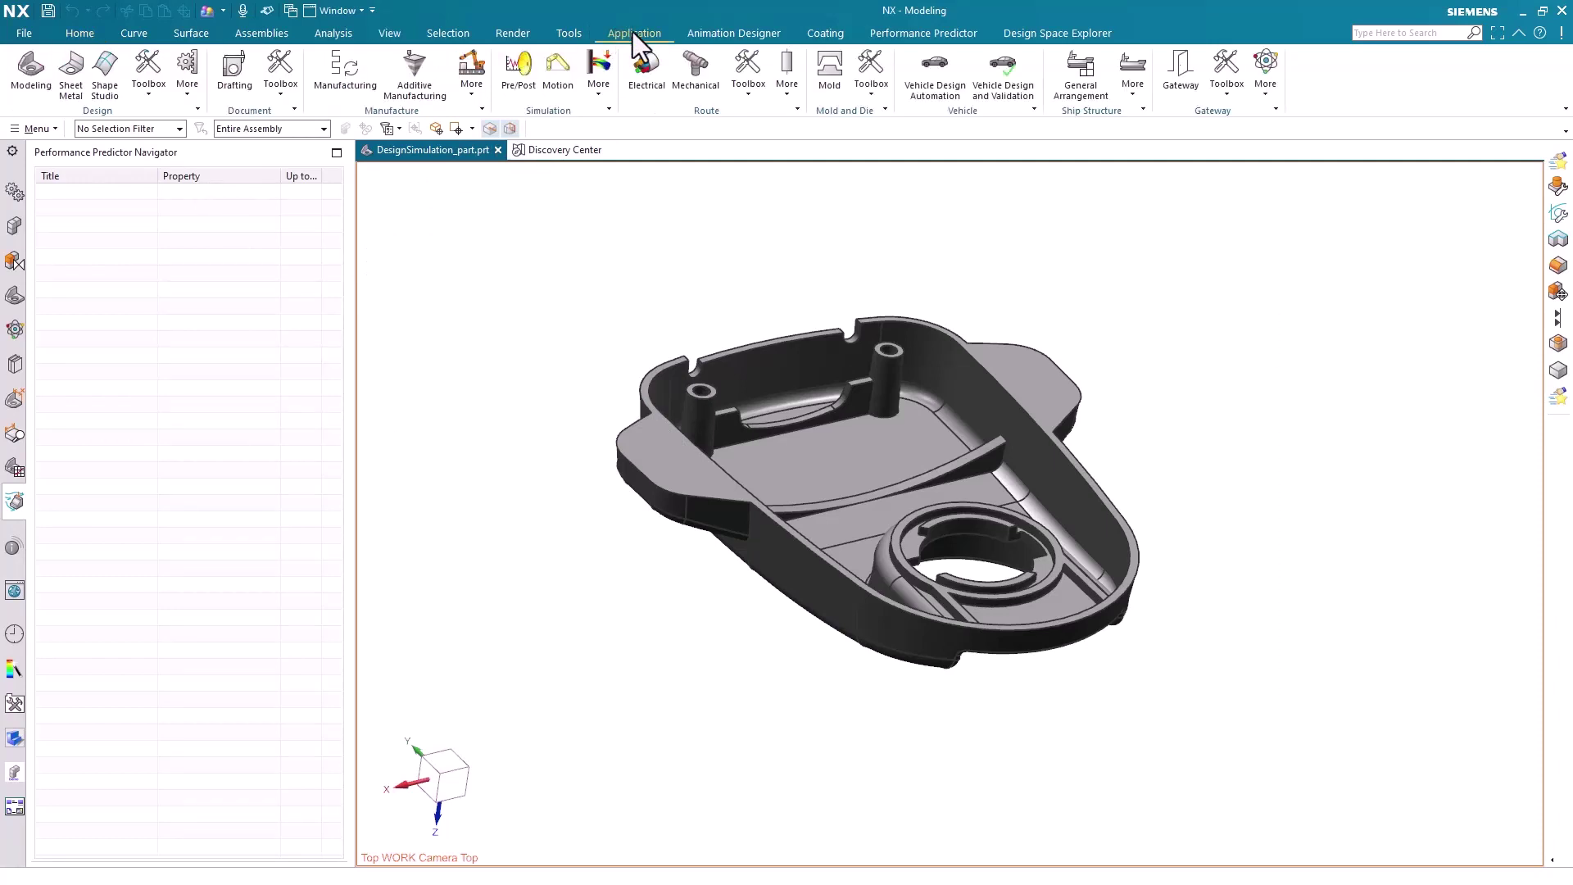
click(608, 92)
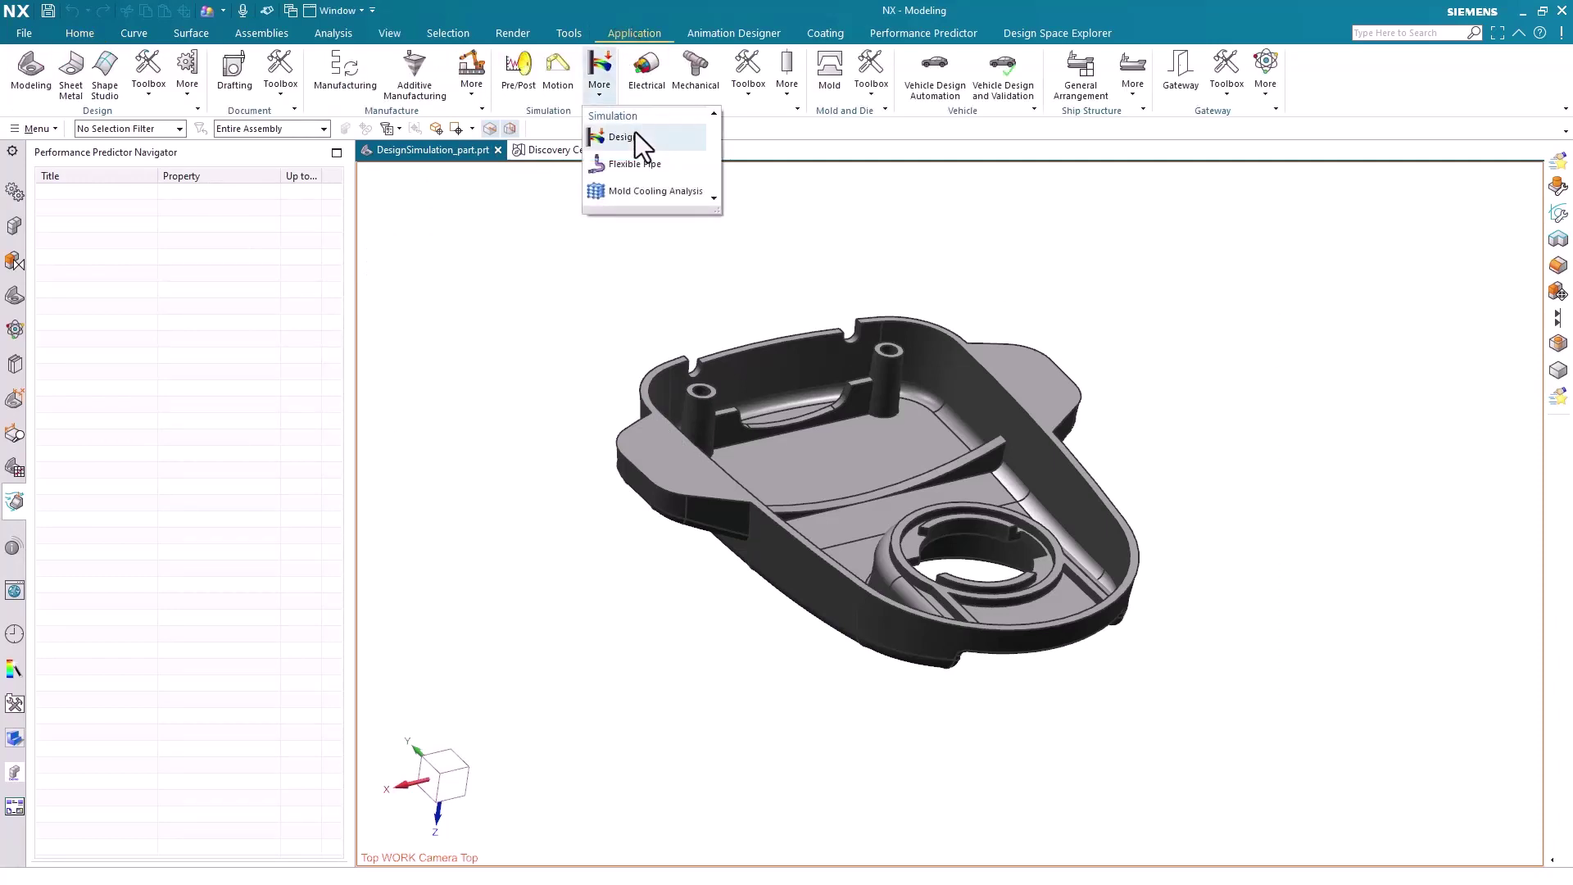
click(636, 137)
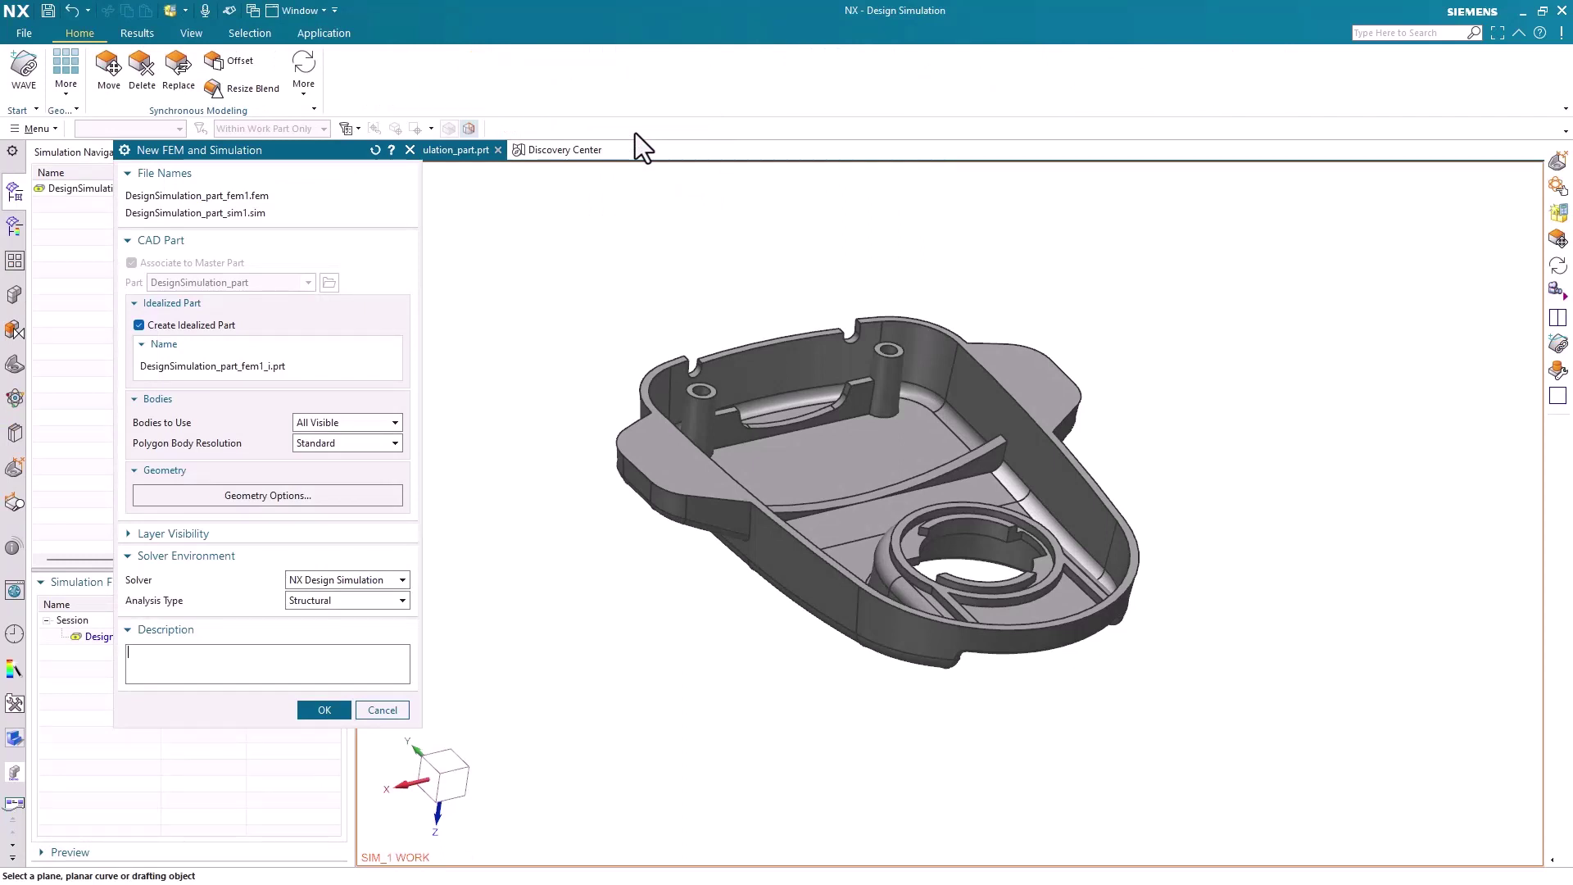
click(317, 599)
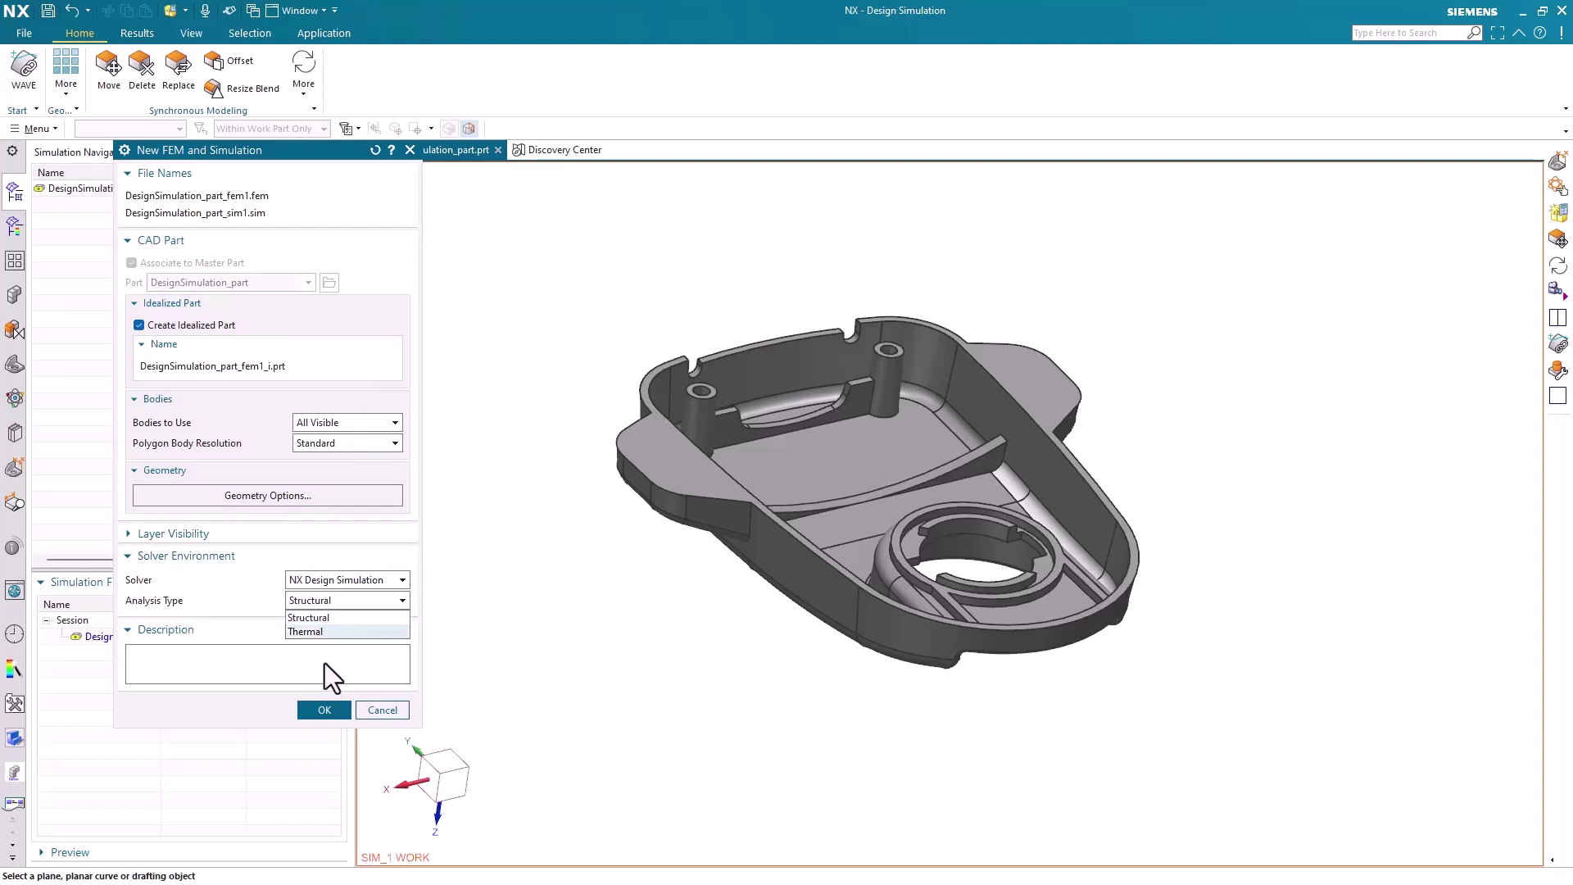
click(313, 619)
click(321, 710)
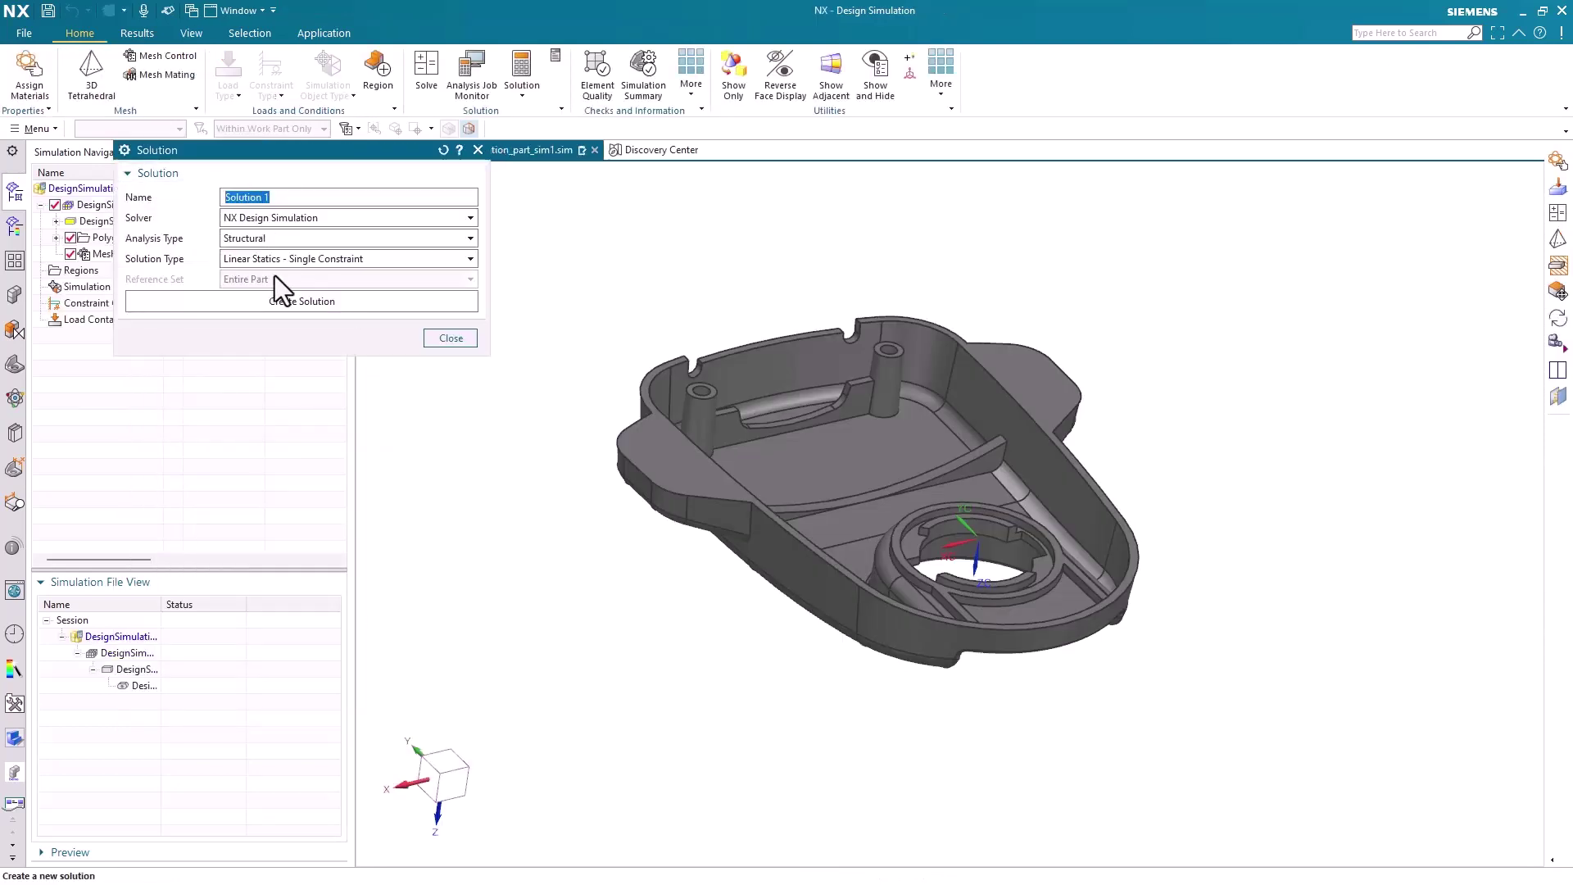
- Create Solution 1 as a Linear Statics - Single Constraint solution
click(284, 260)
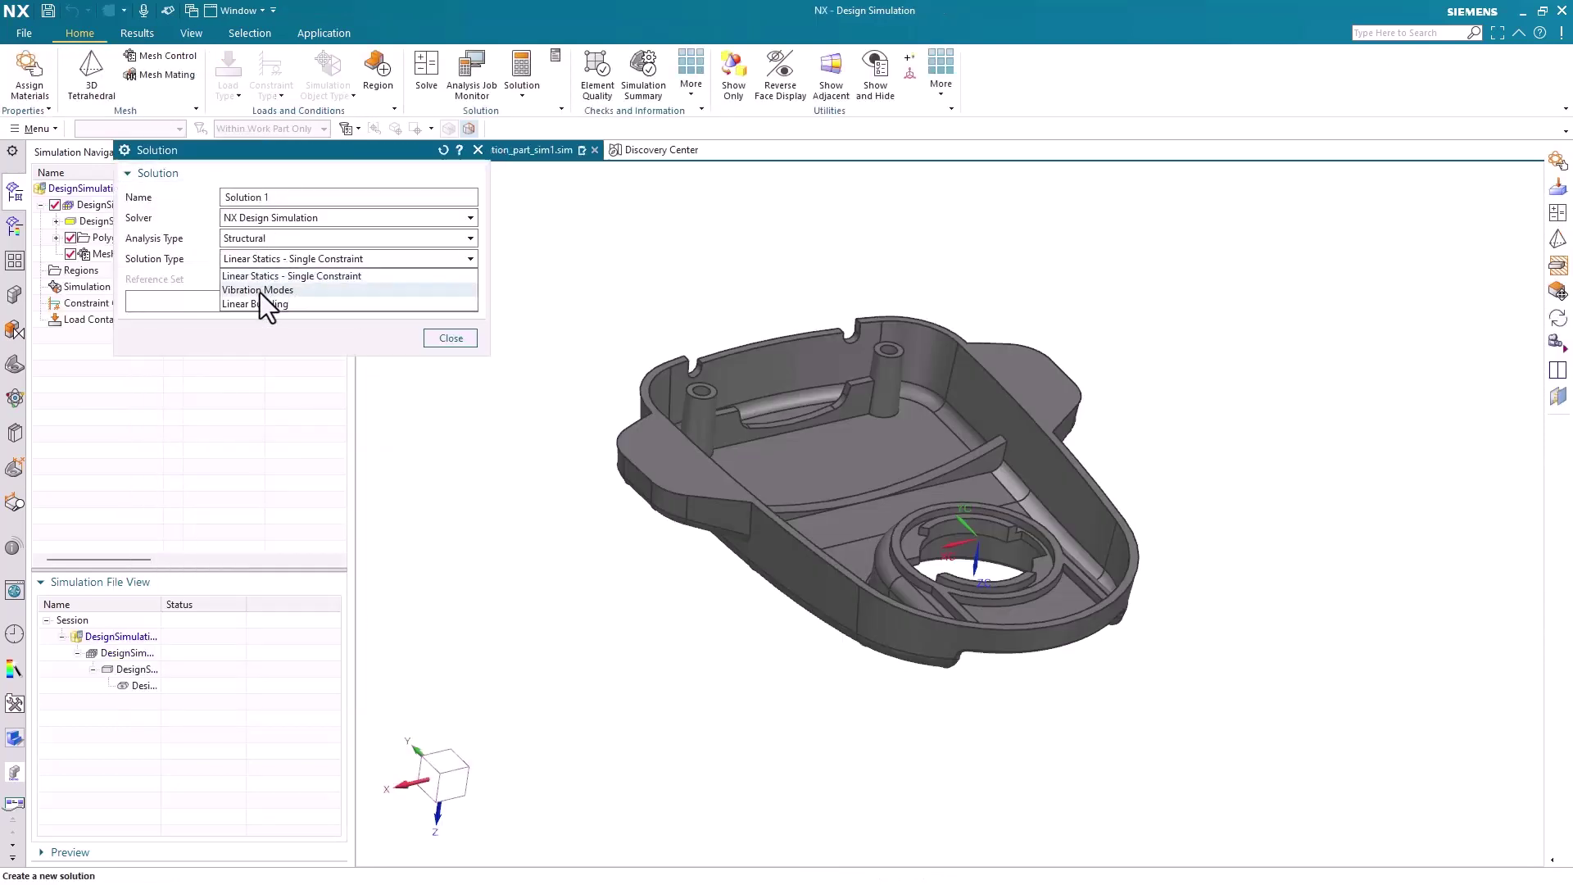
click(283, 277)
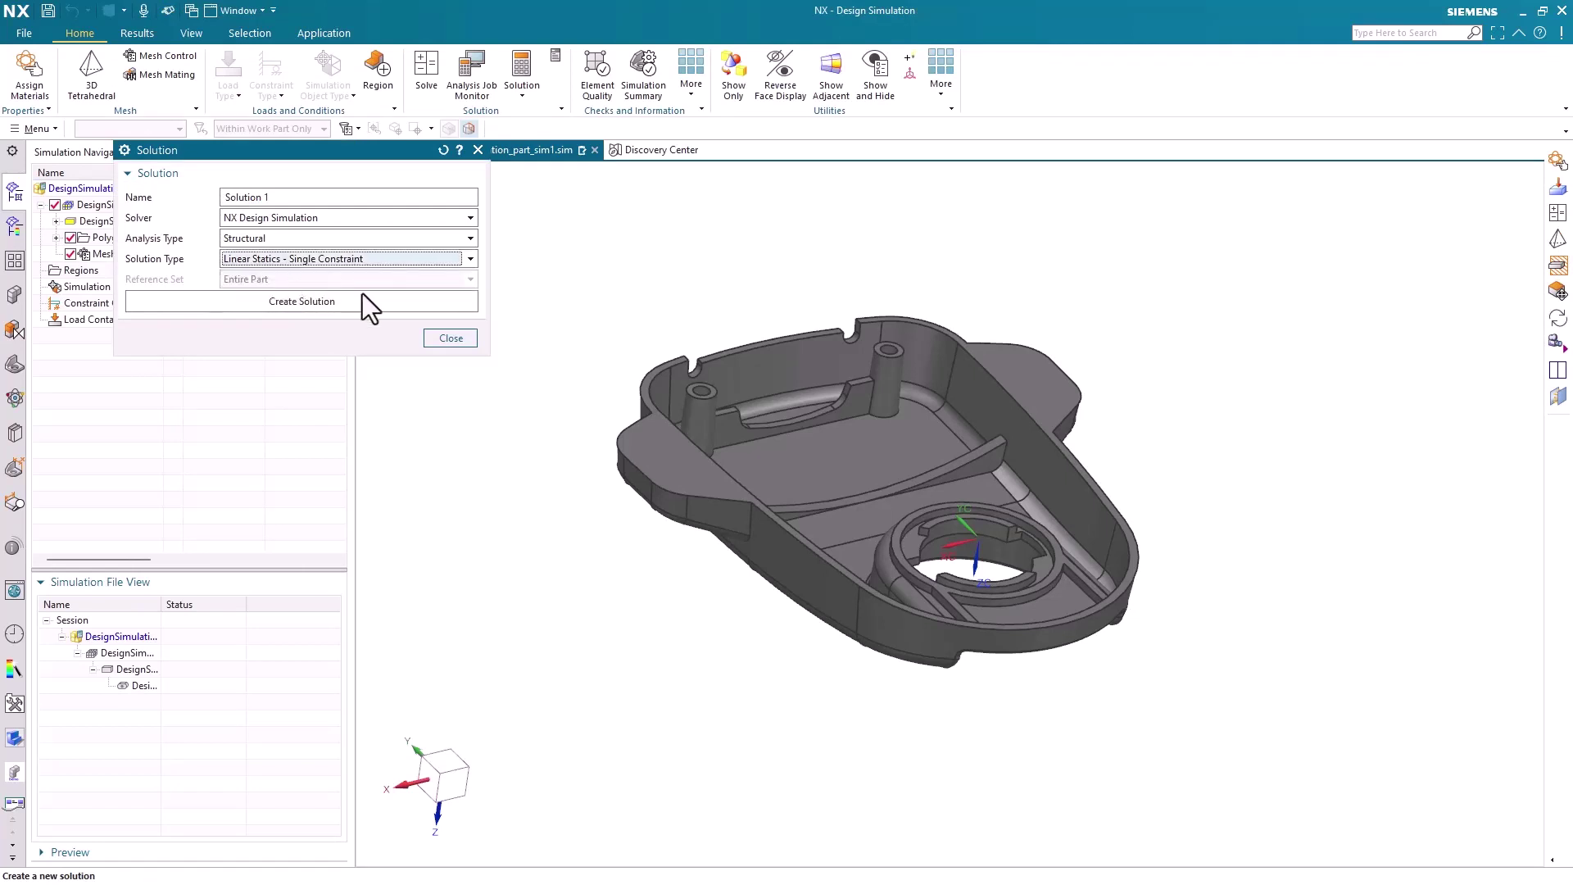
click(389, 306)
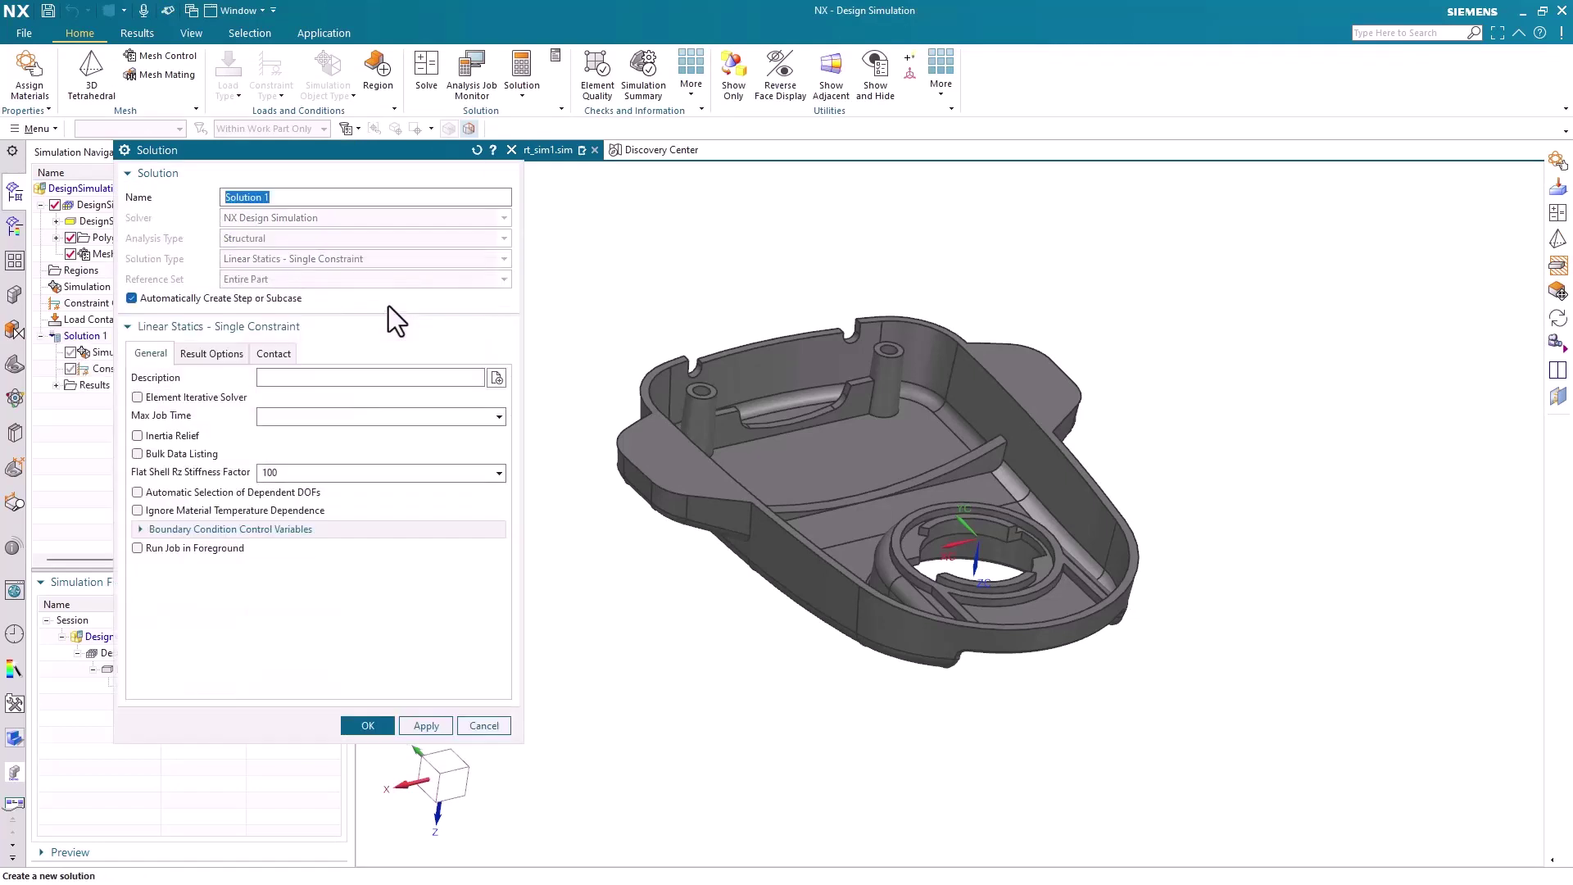
click(378, 725)
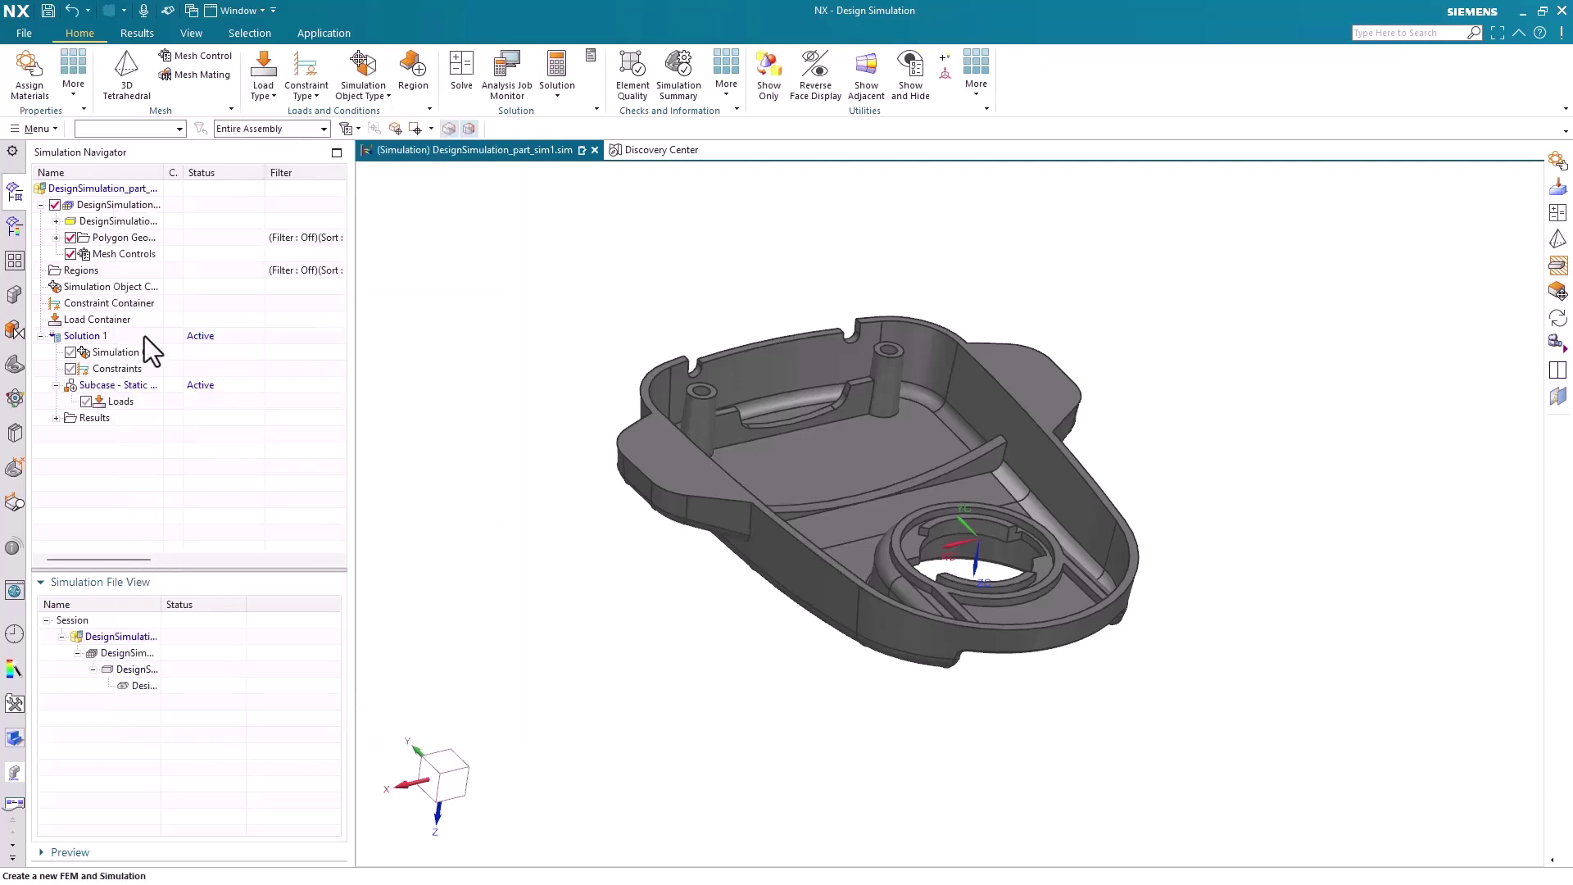
- Promote the housing body in the idealized part
double_click(140, 670)
click(770, 475)
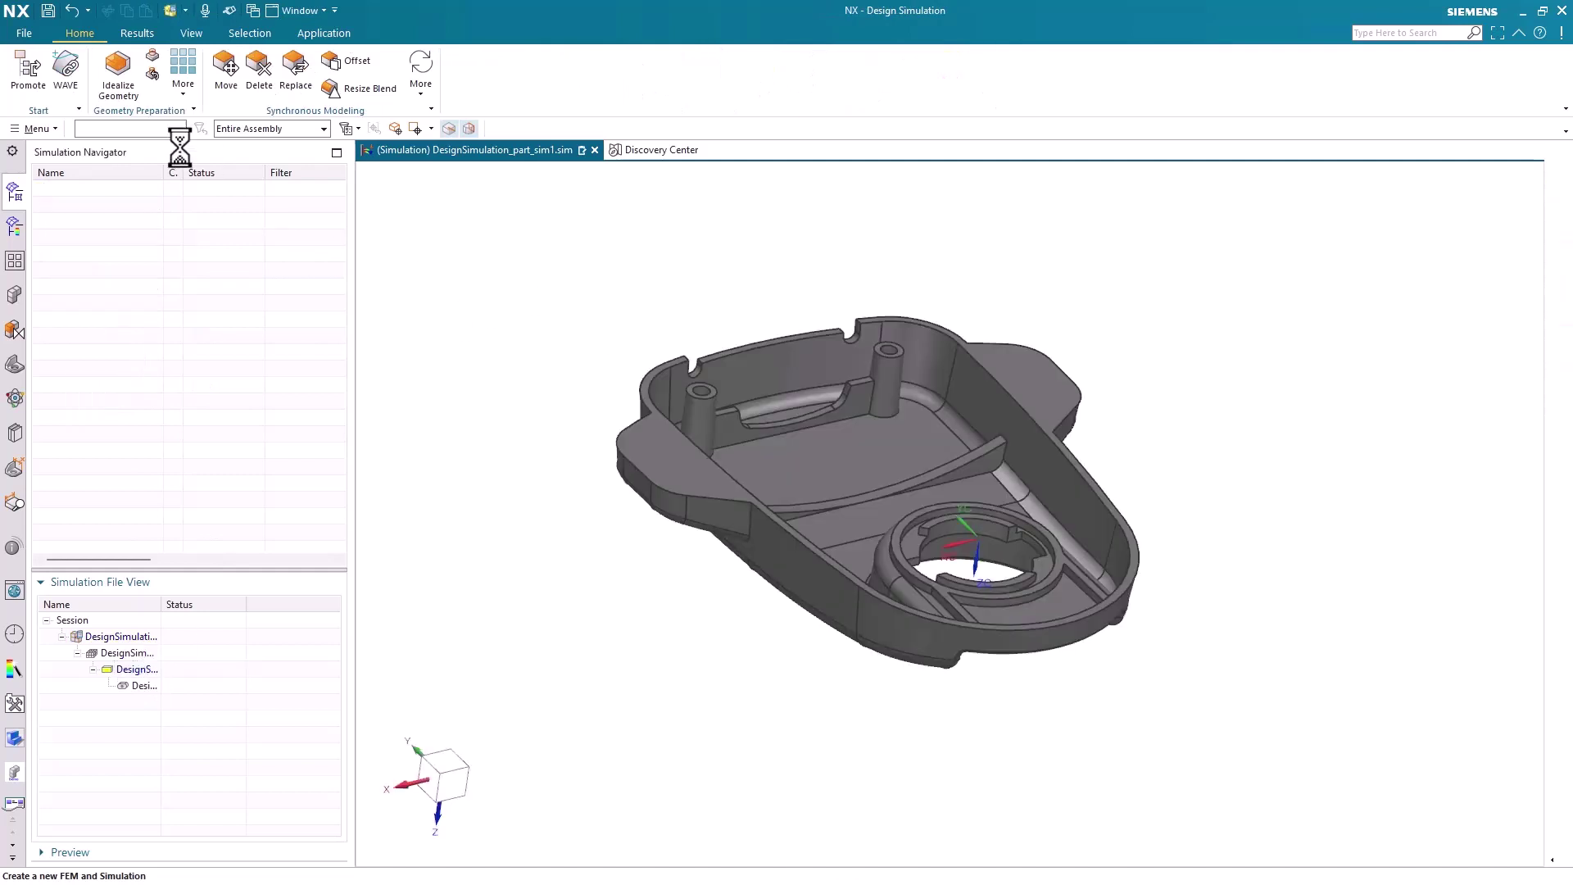
click(28, 72)
click(770, 434)
click(214, 245)
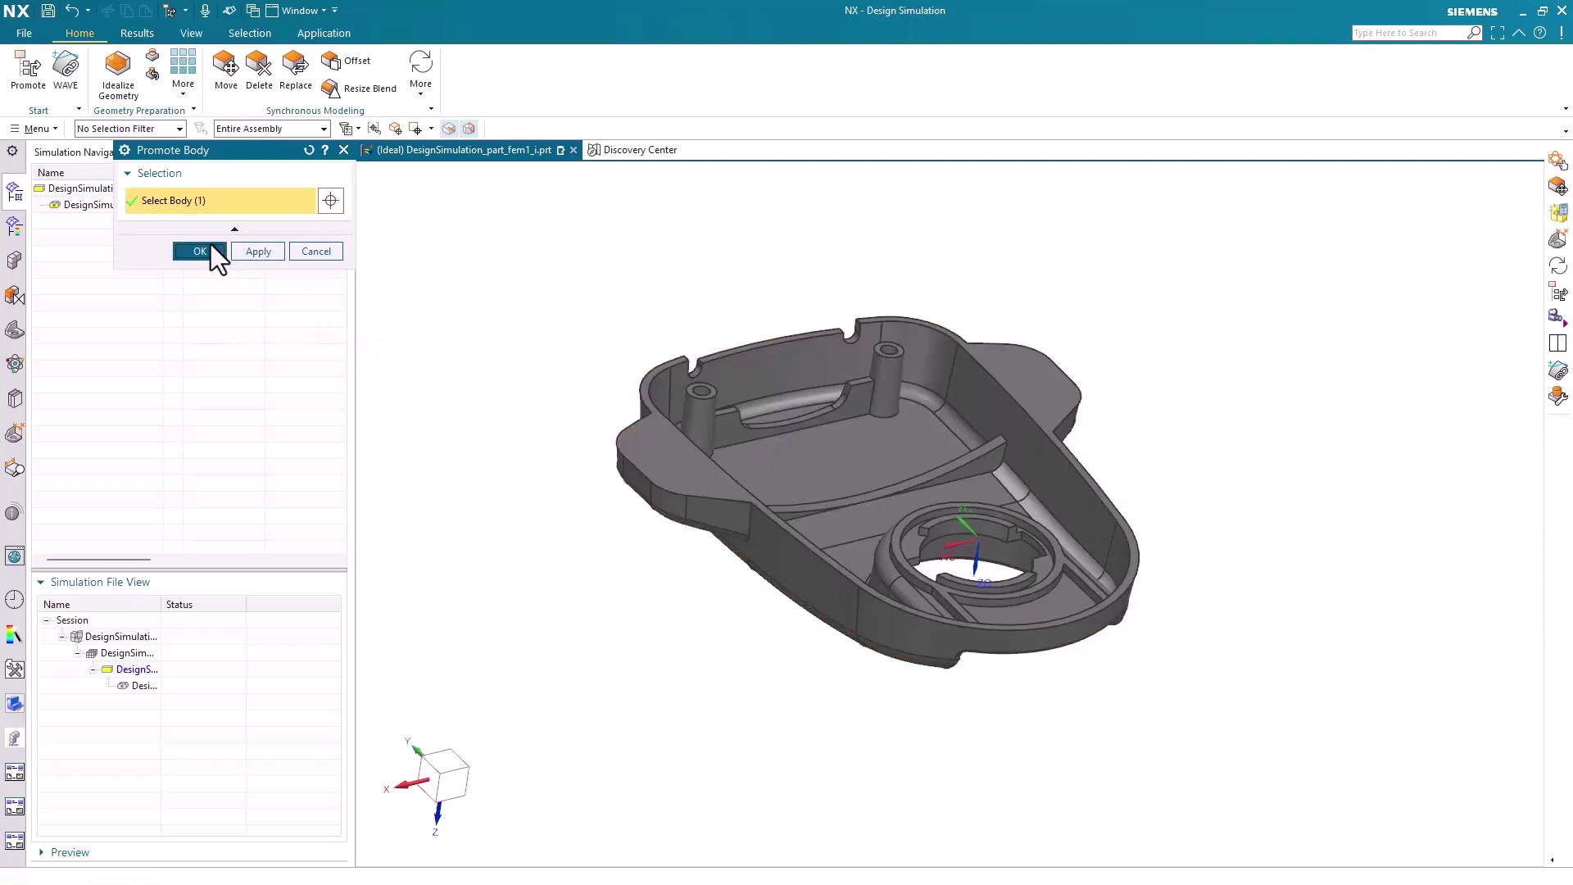
- Return to the FEM file and start a 3D Tetrahedral mesh
double_click(140, 652)
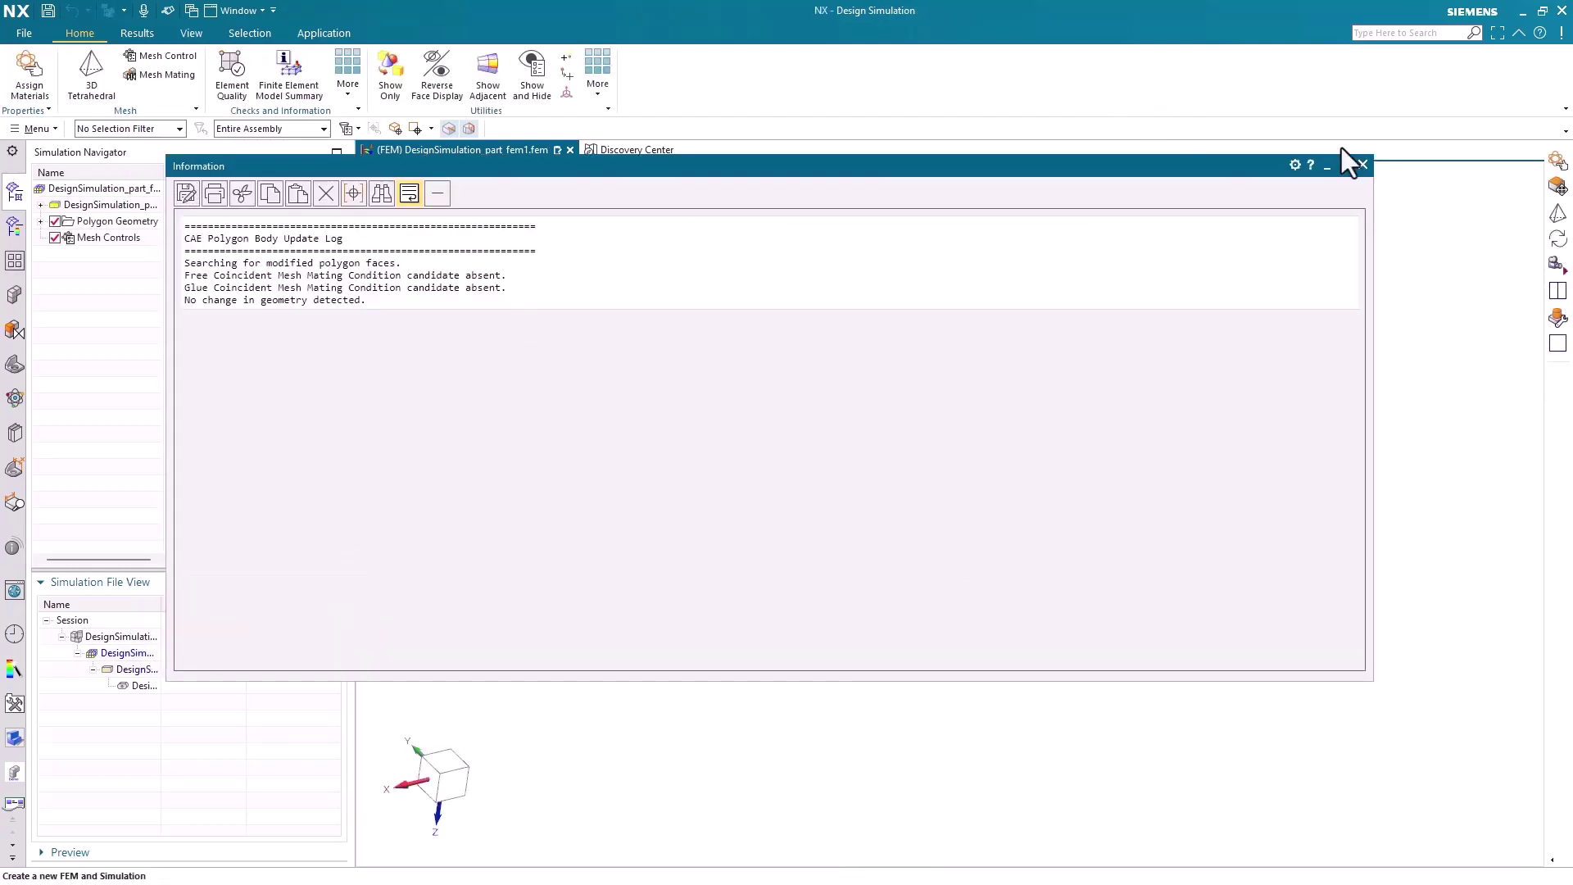
click(1361, 167)
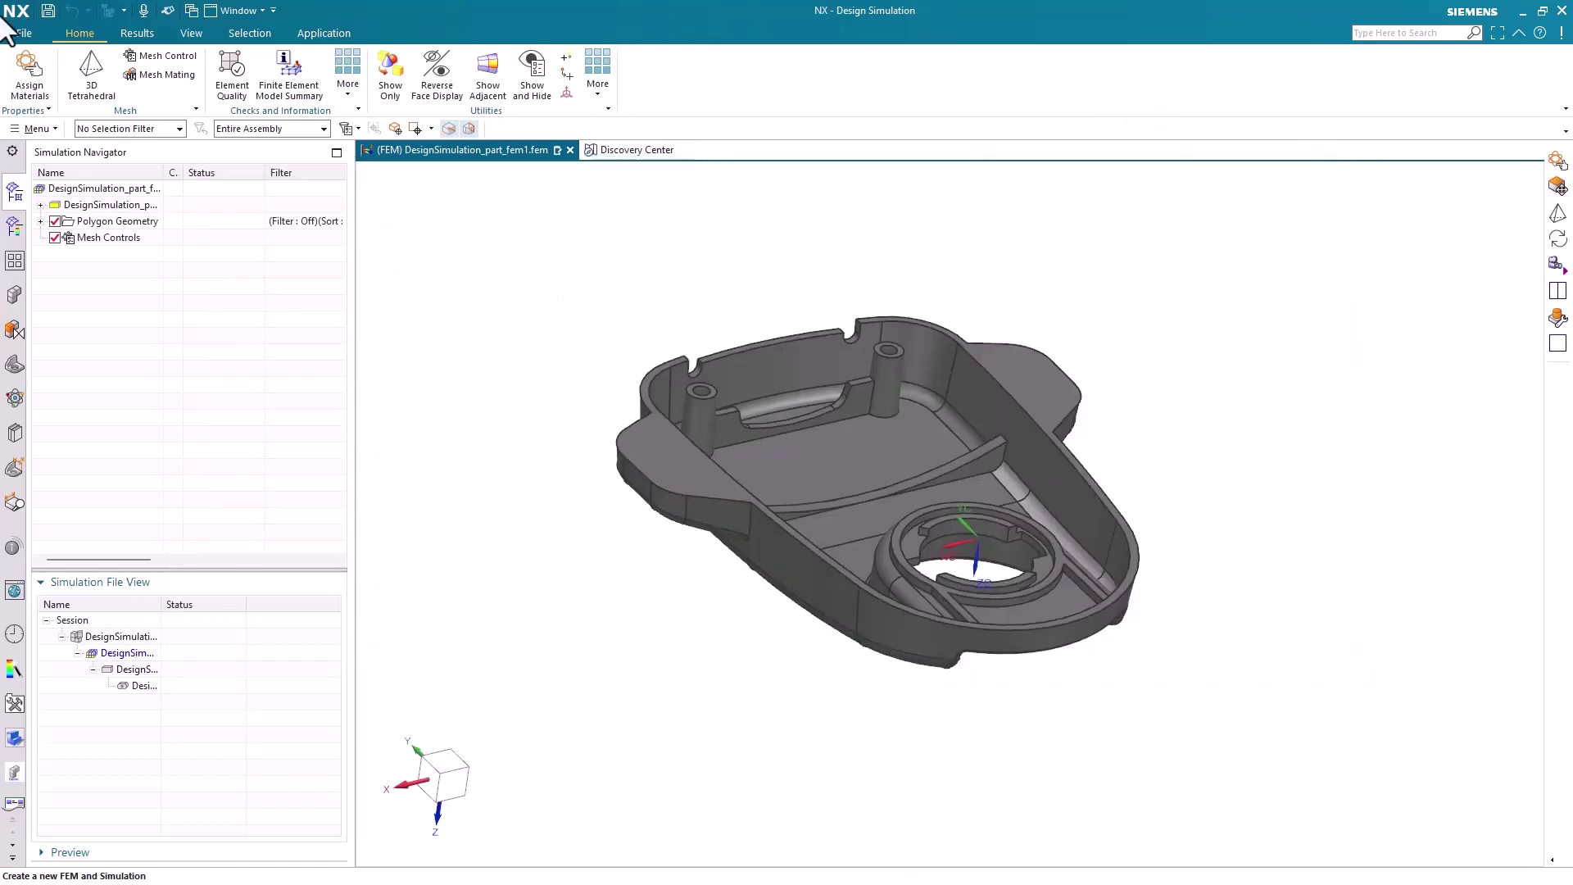
click(96, 78)
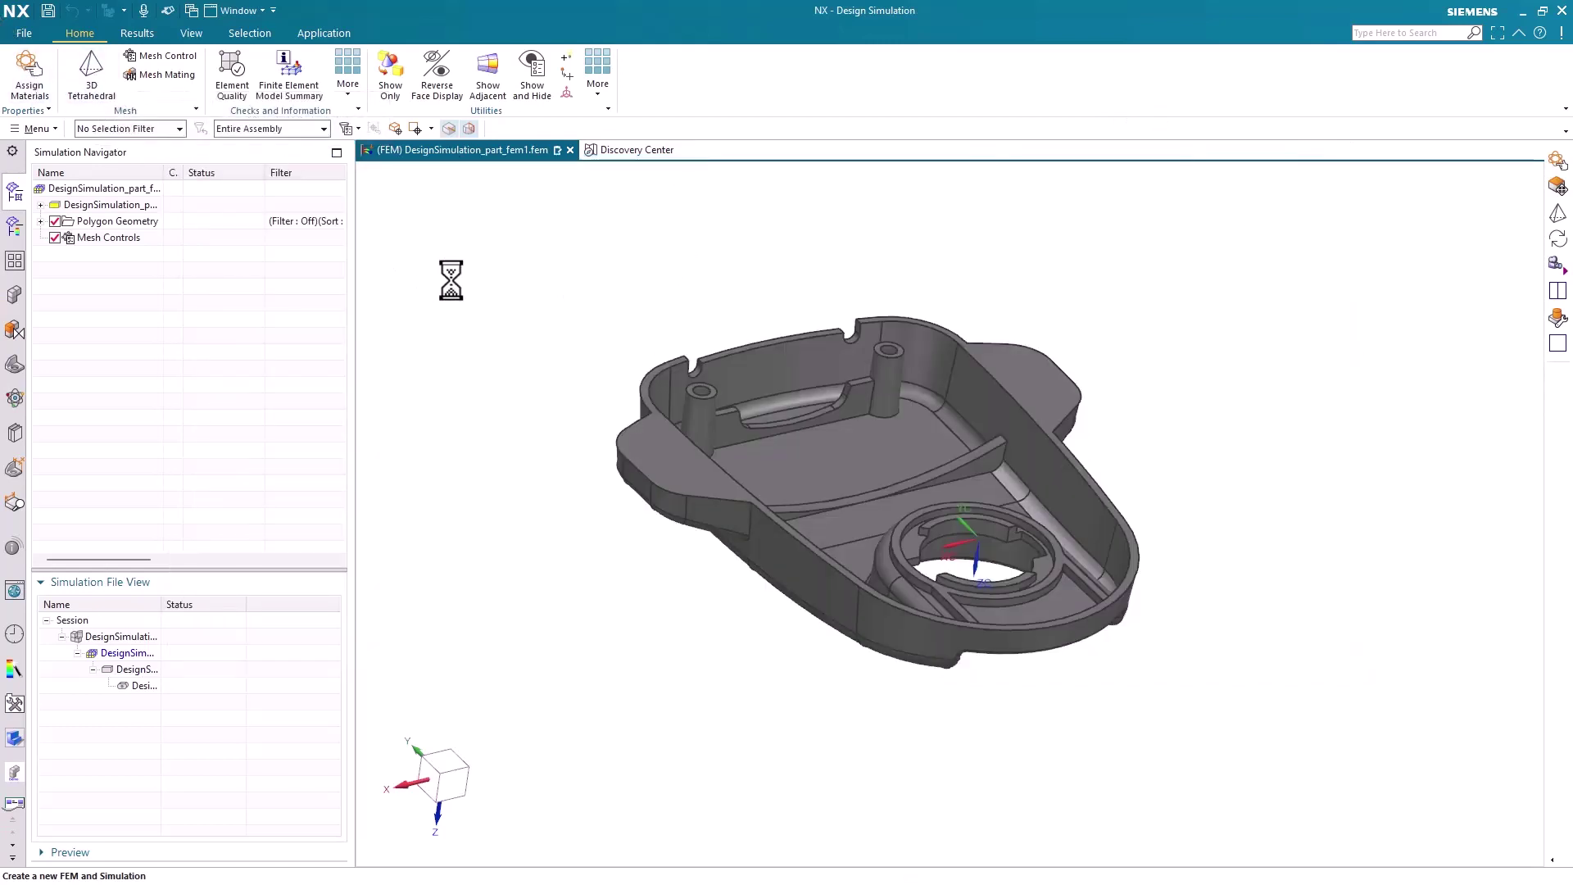
- Mesh the housing body with 4.5 mm tetrahedral elements
click(687, 399)
click(441, 367)
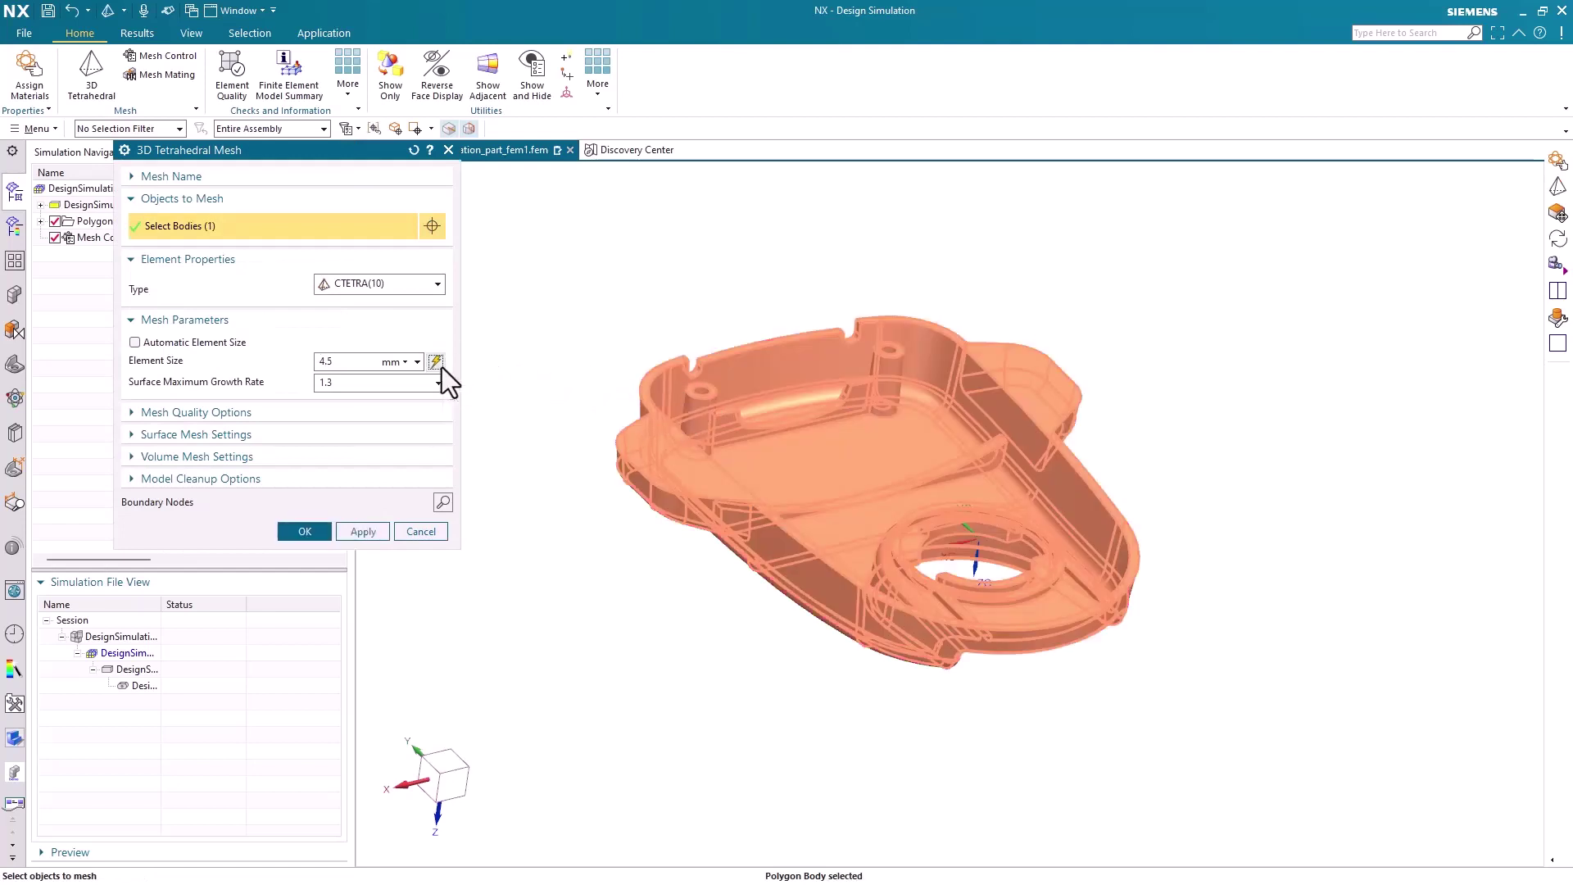
click(308, 532)
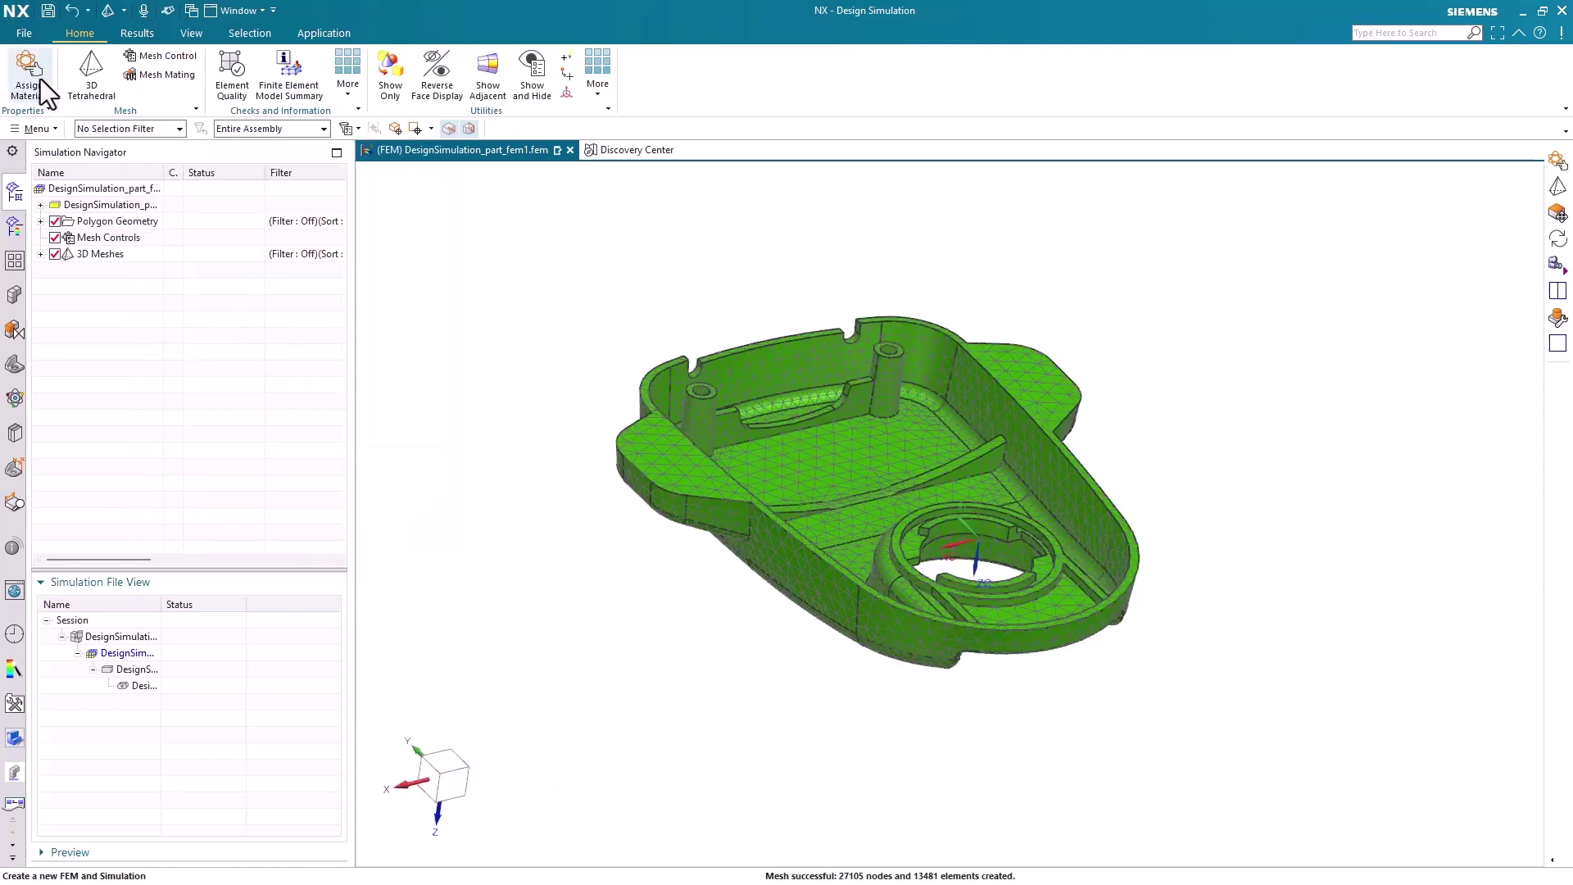
- Assign ABS-GF material to the meshed housing body
click(39, 77)
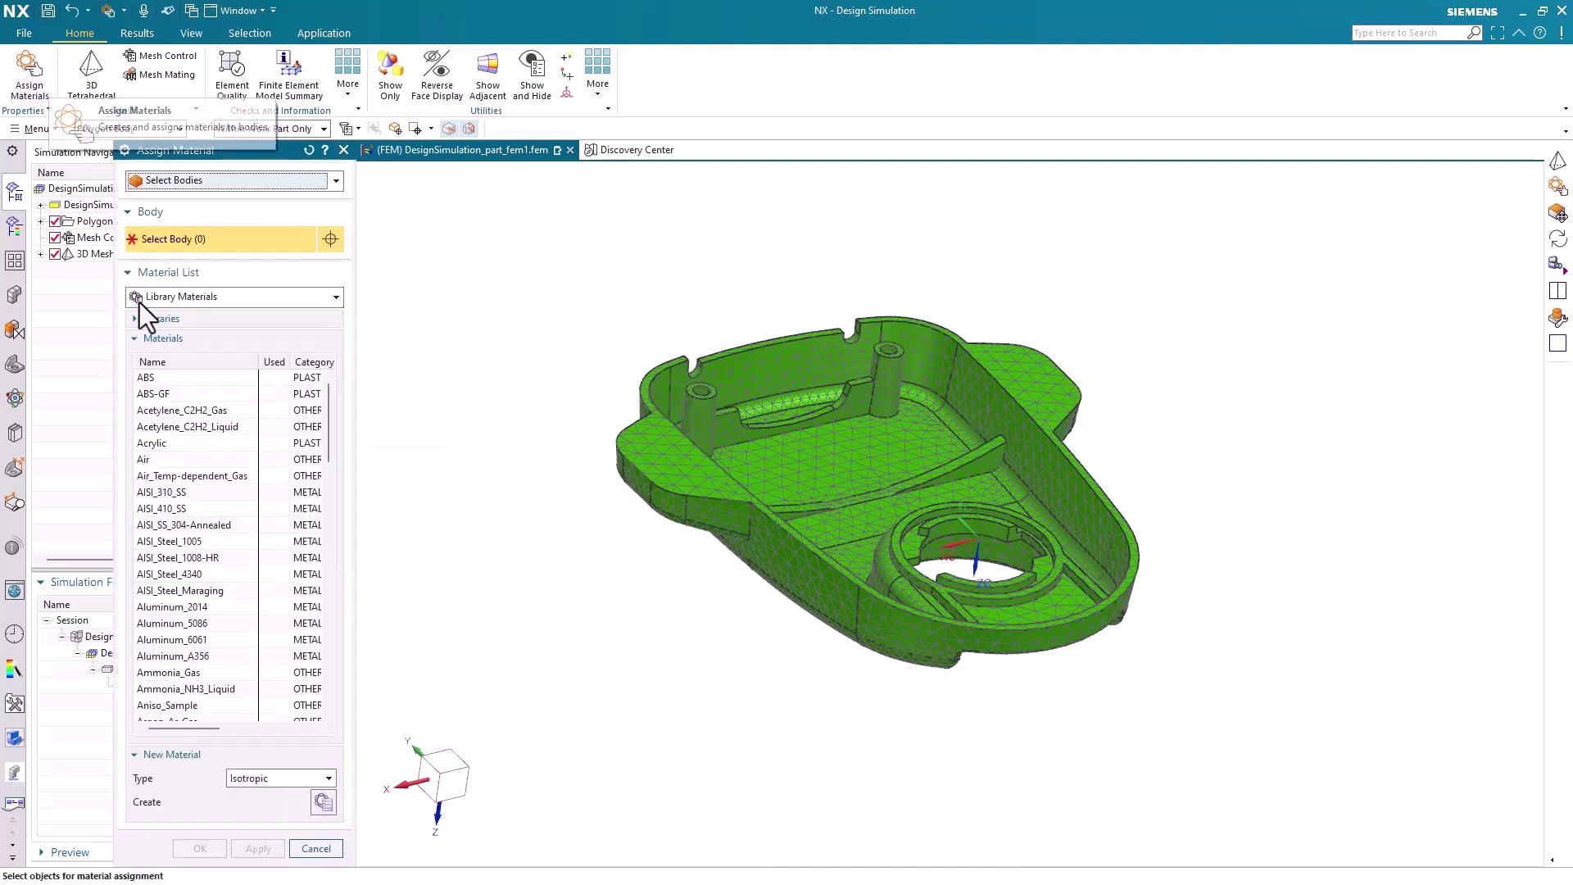
click(687, 447)
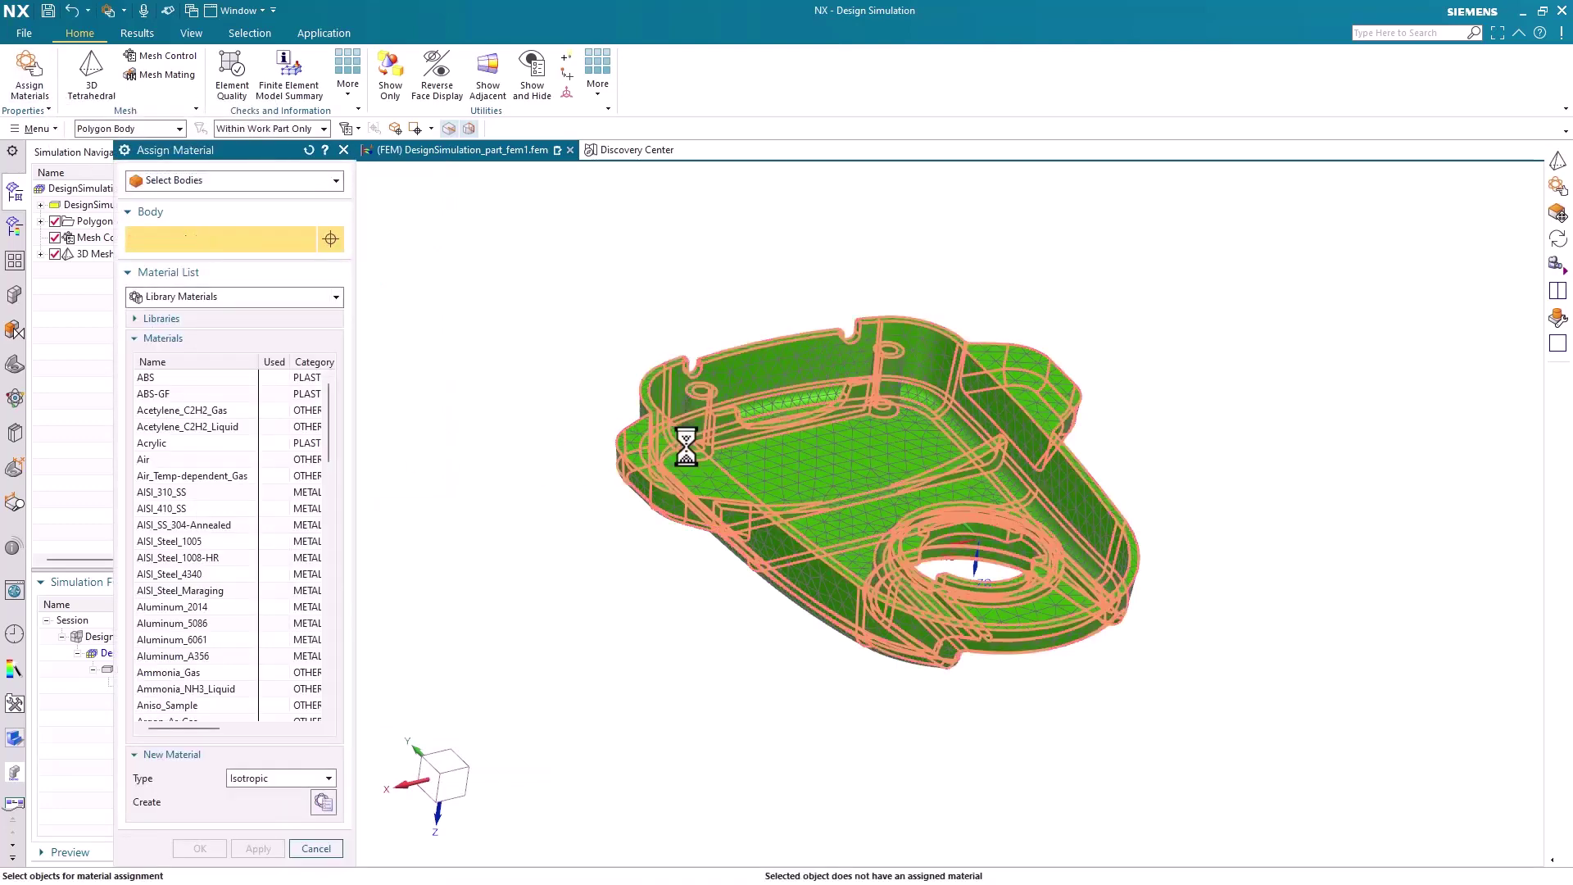
click(160, 393)
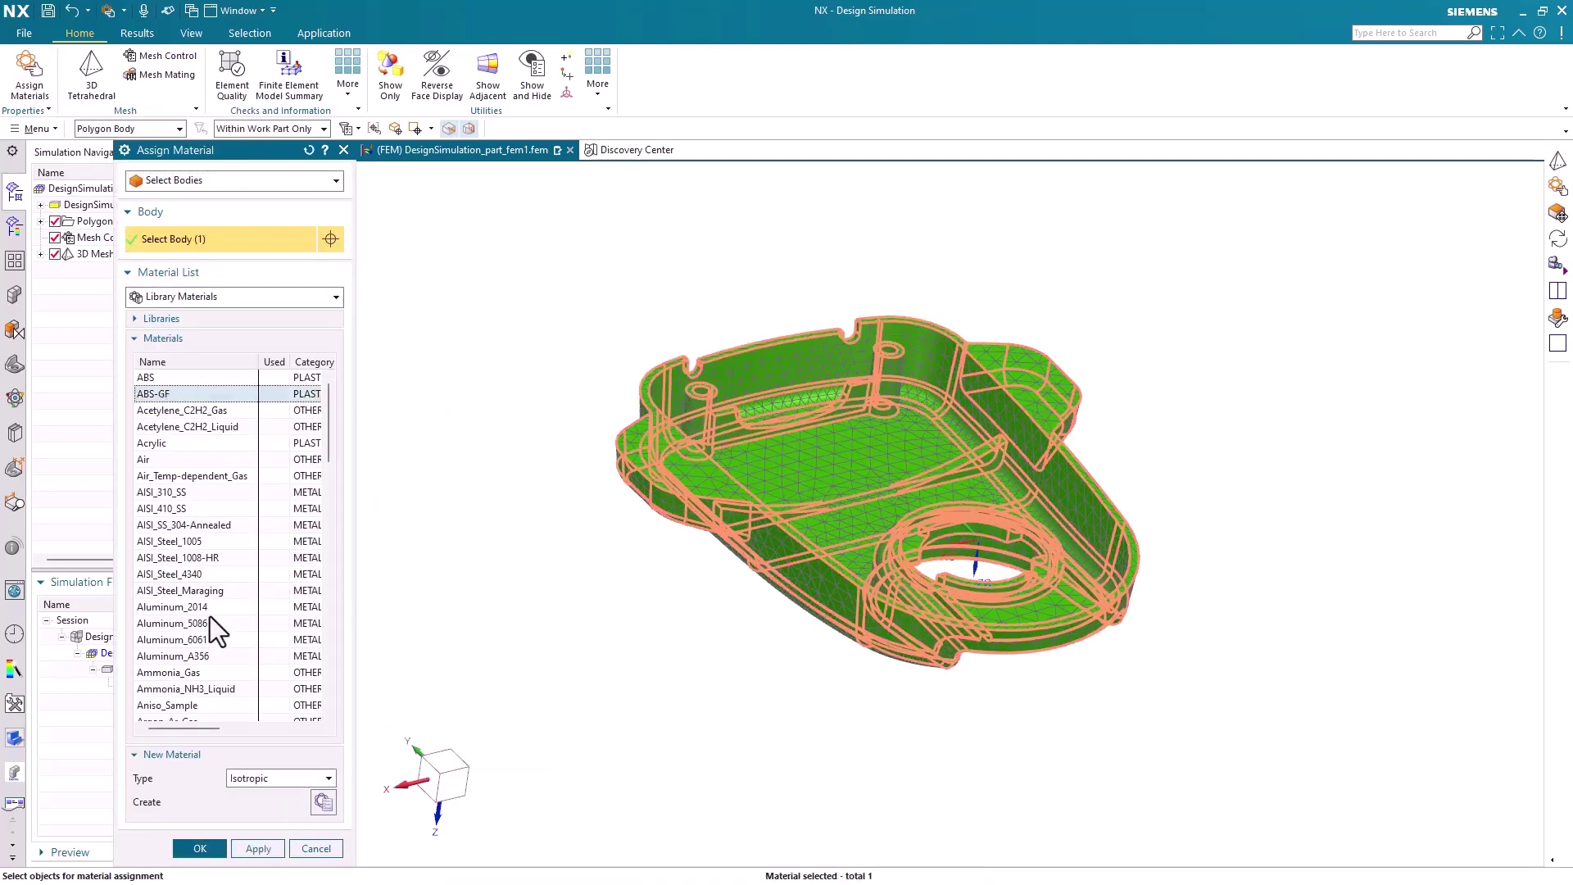
click(197, 847)
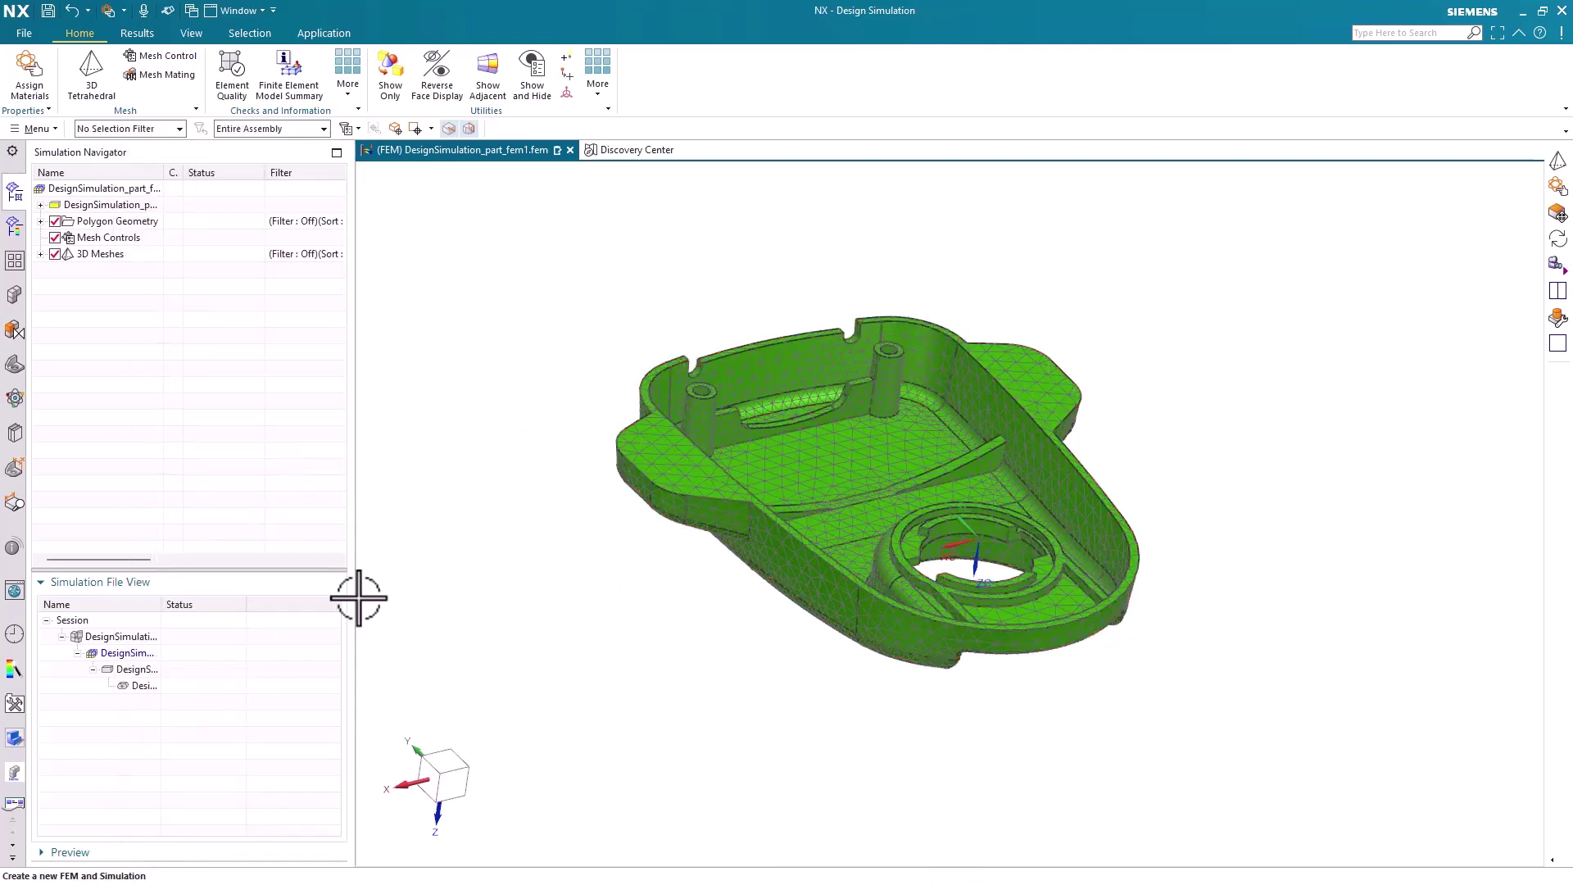
- In the simulation file, rename Solution 1 to 'Start'
double_click(123, 637)
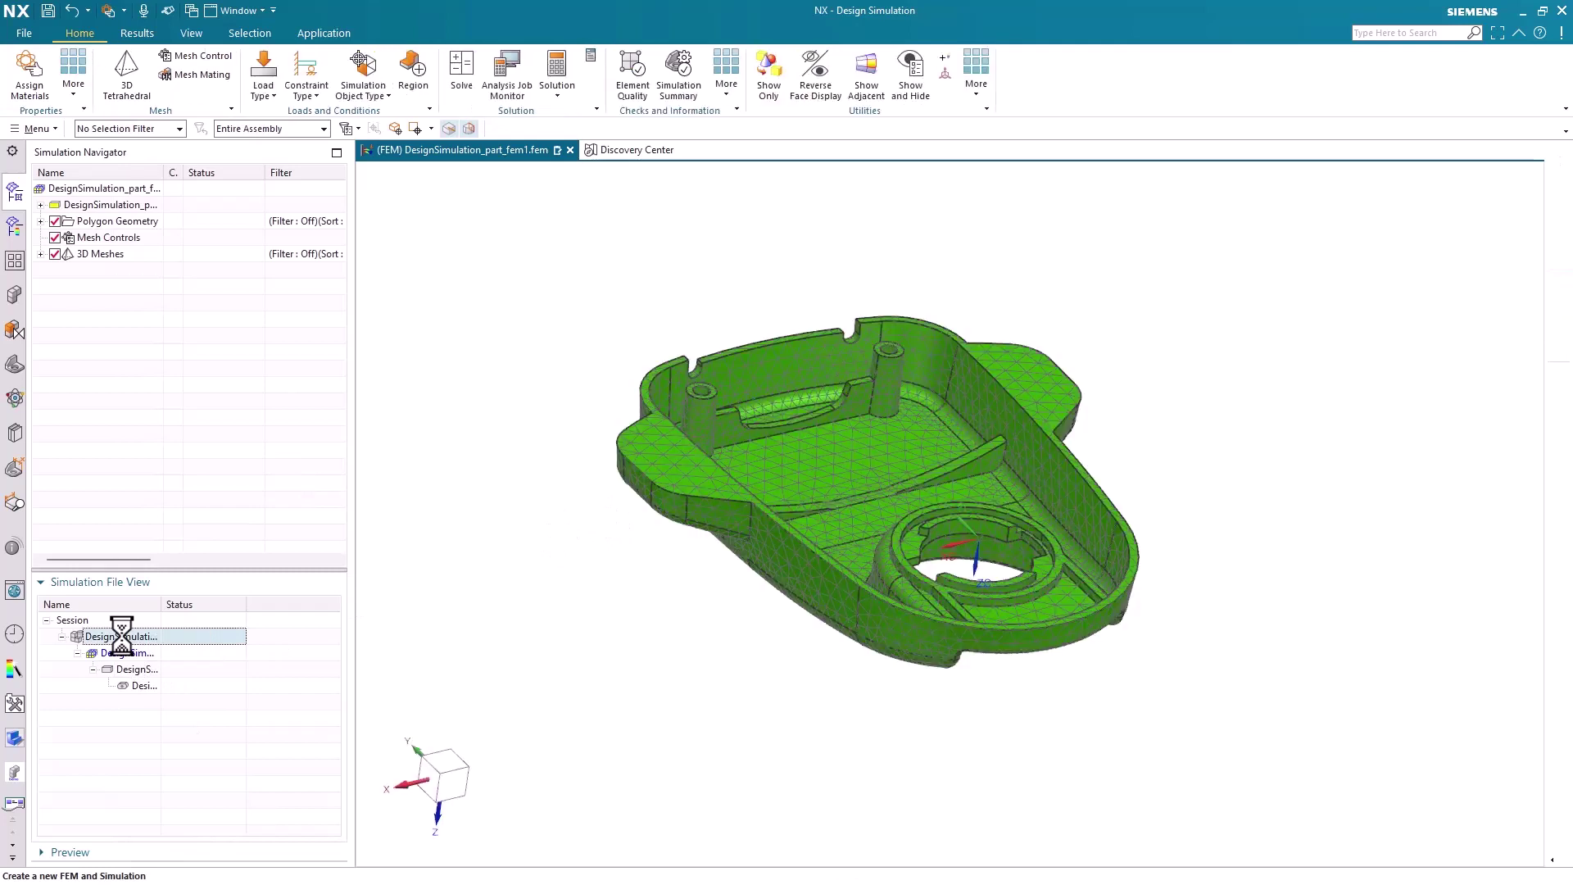
right_click(70, 356)
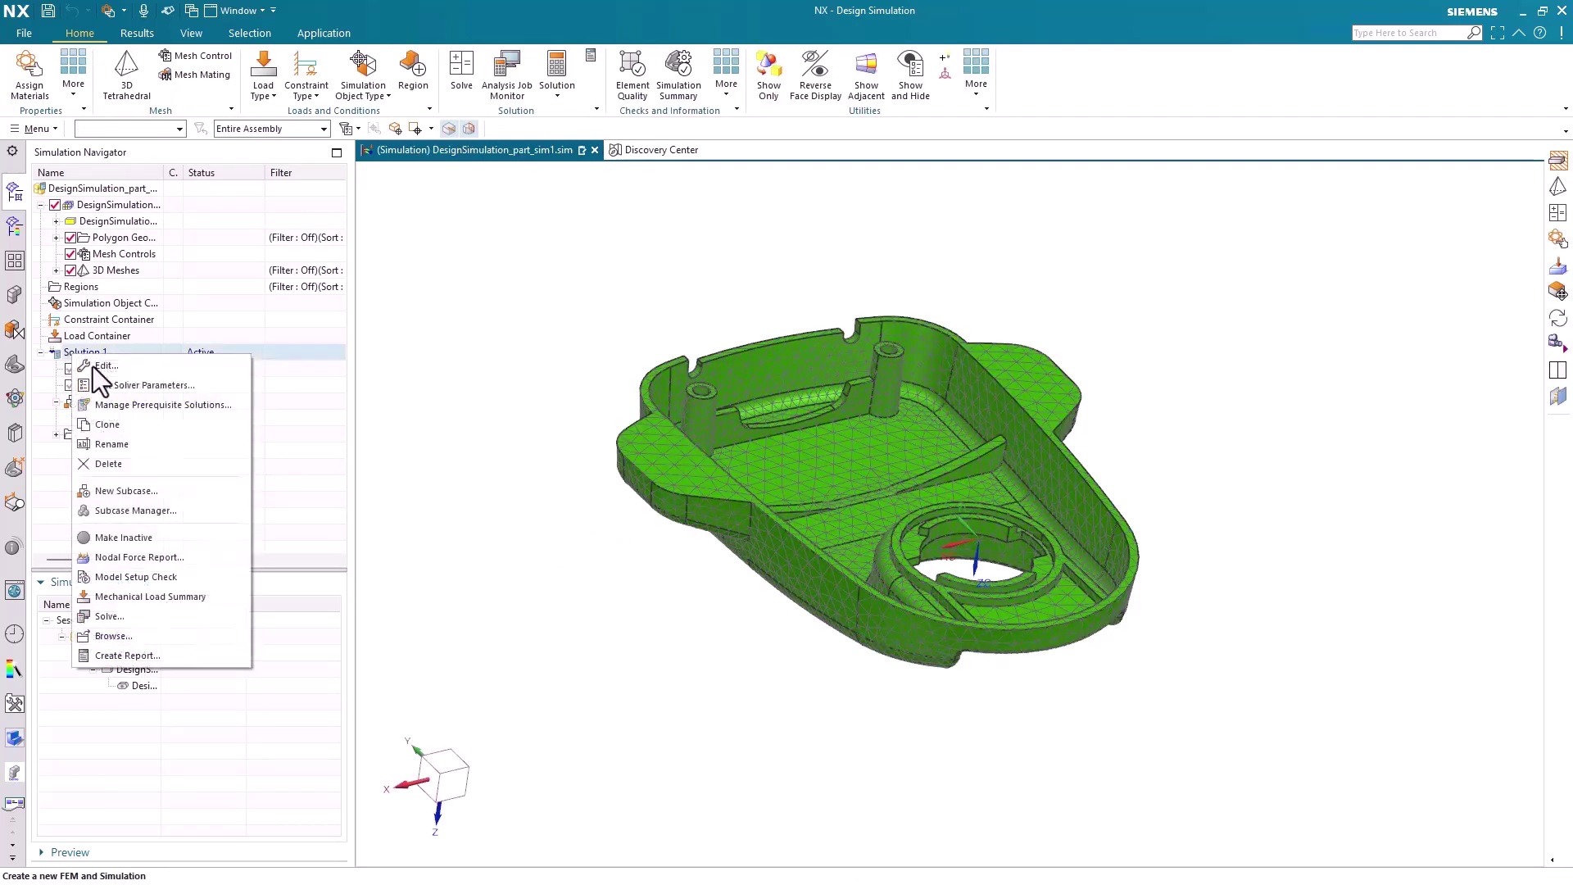
click(117, 448)
text(Start)
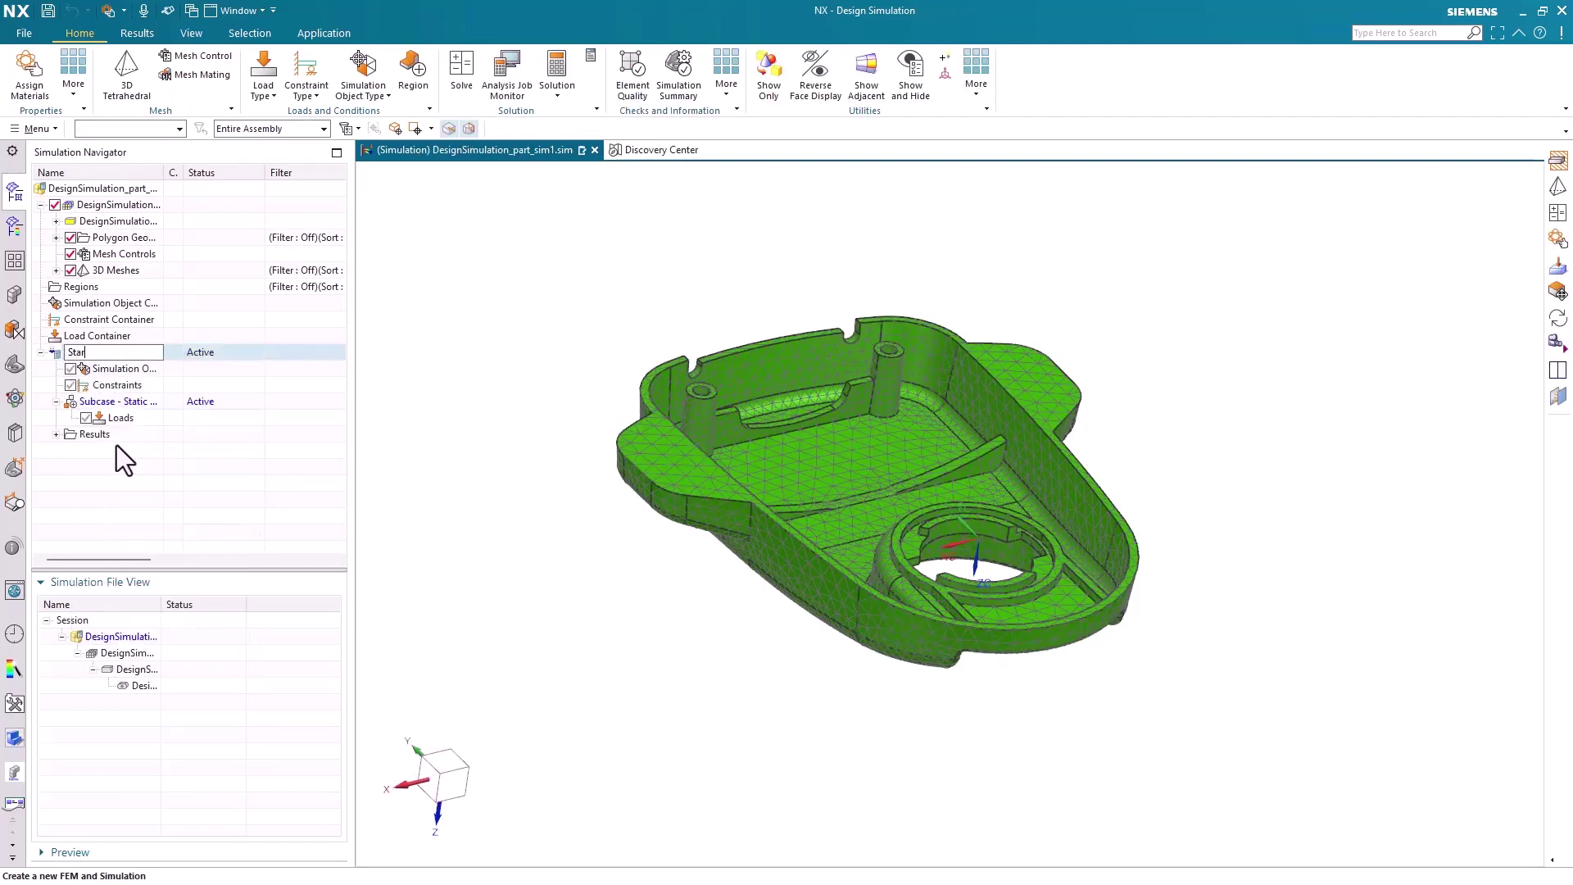
key(Return)
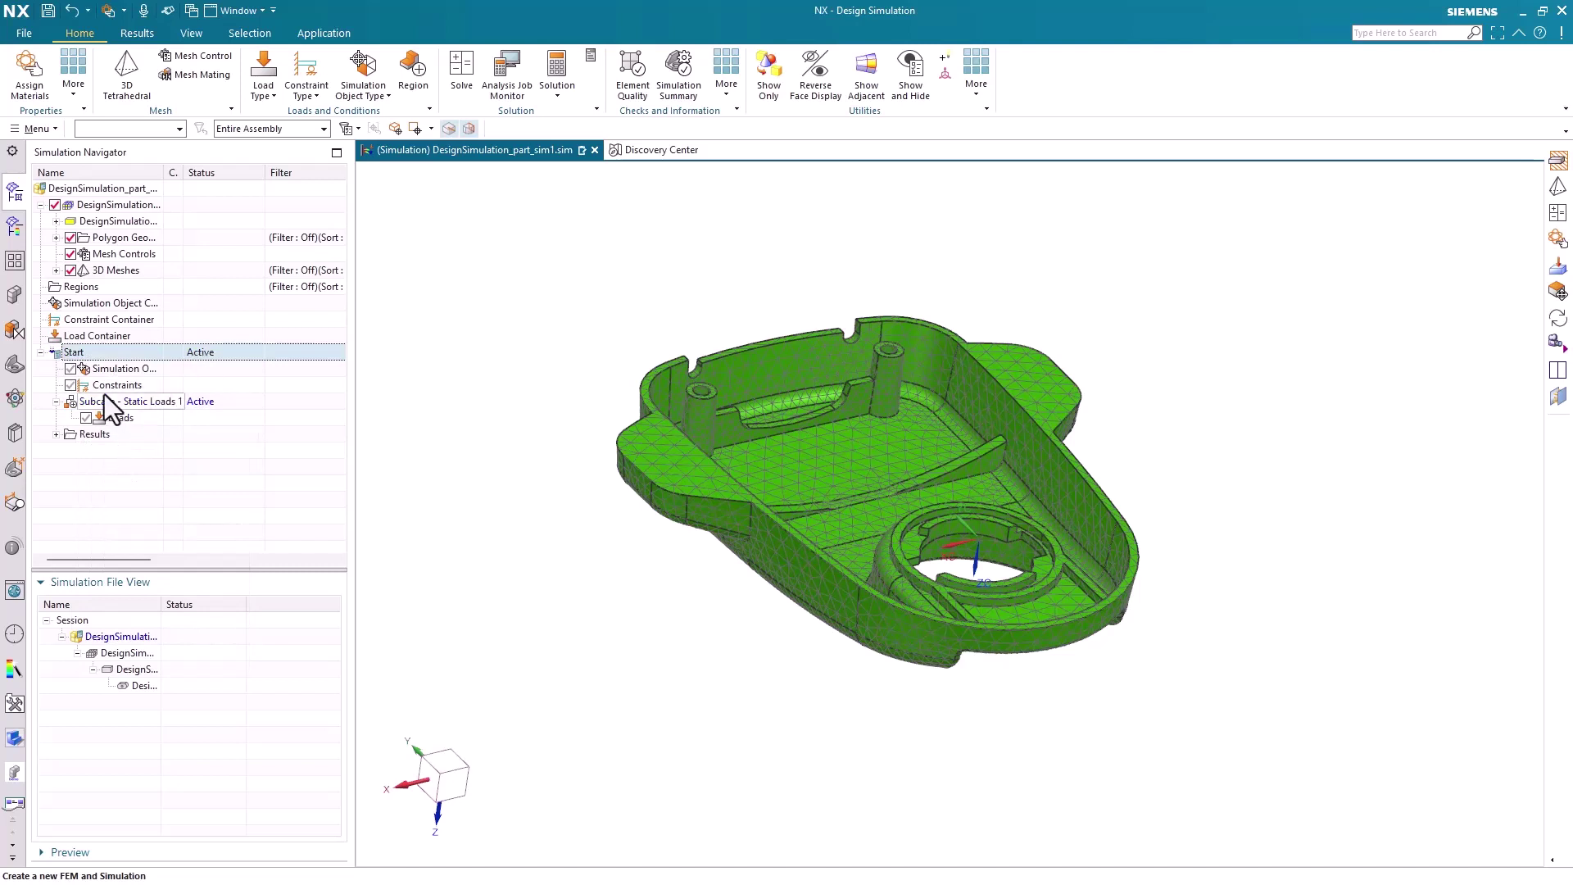
- Fix both boss faces and the ring ledge inside the bore
right_click(100, 387)
mouse_move(155, 397)
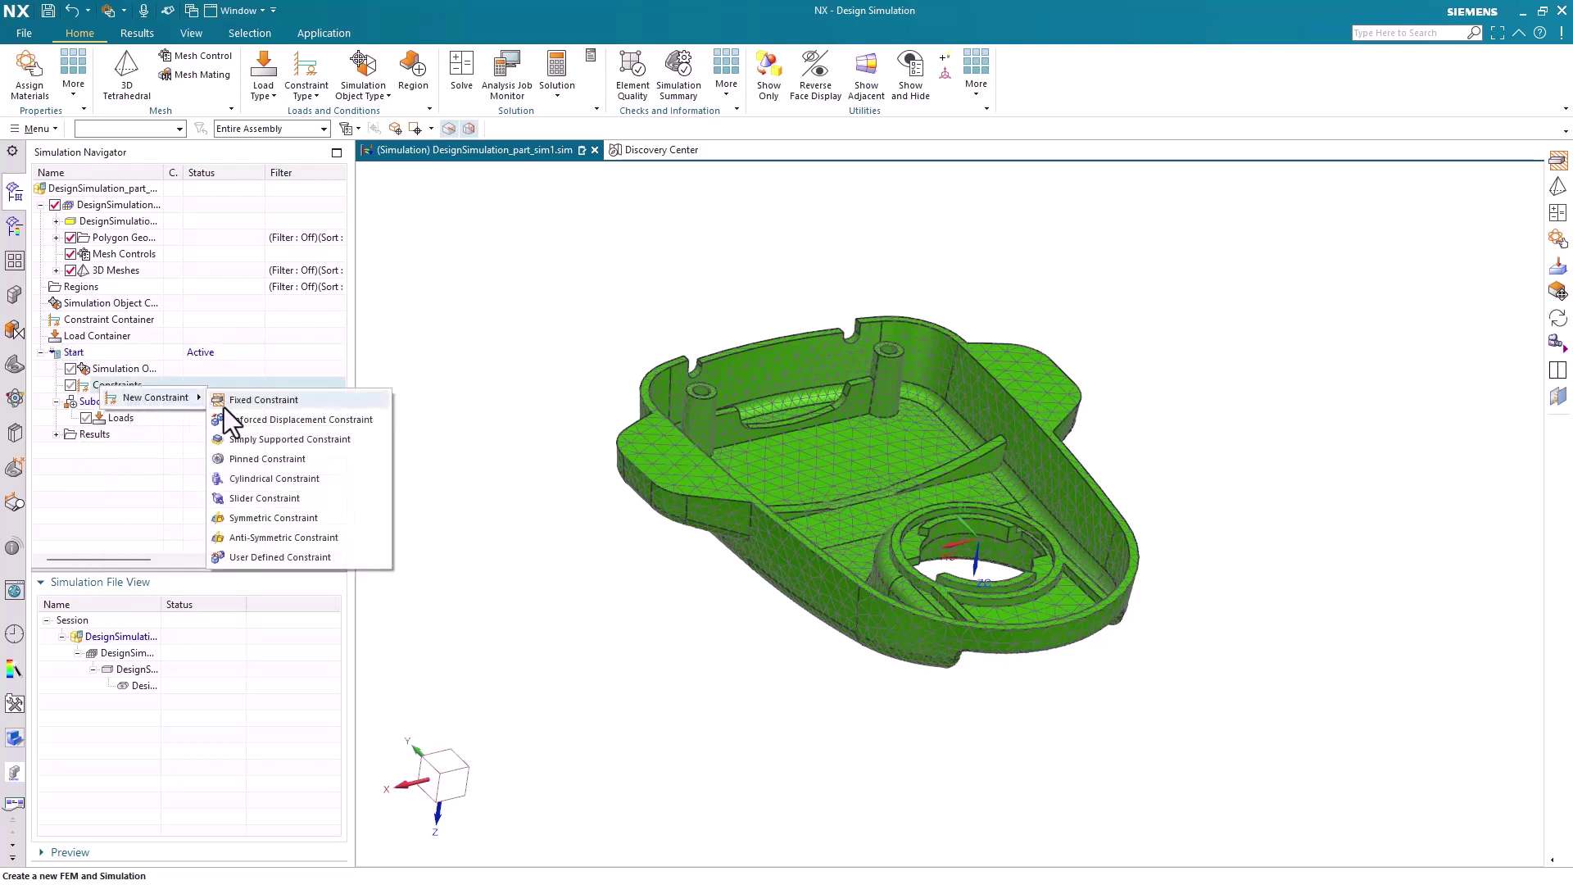
click(236, 404)
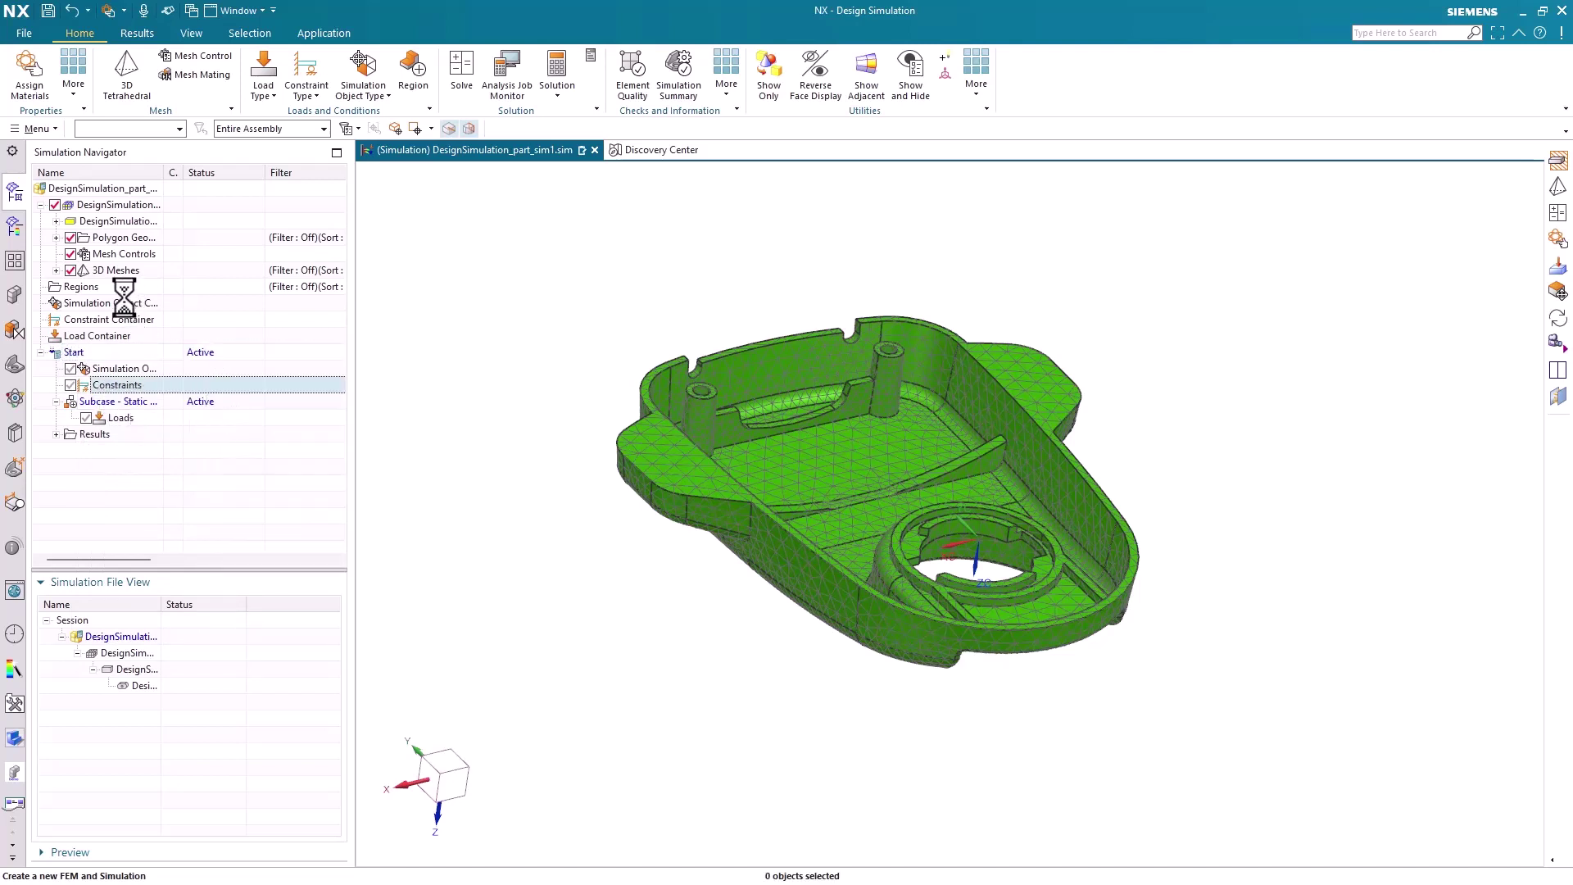
click(72, 271)
scroll(850, 412, up, 3)
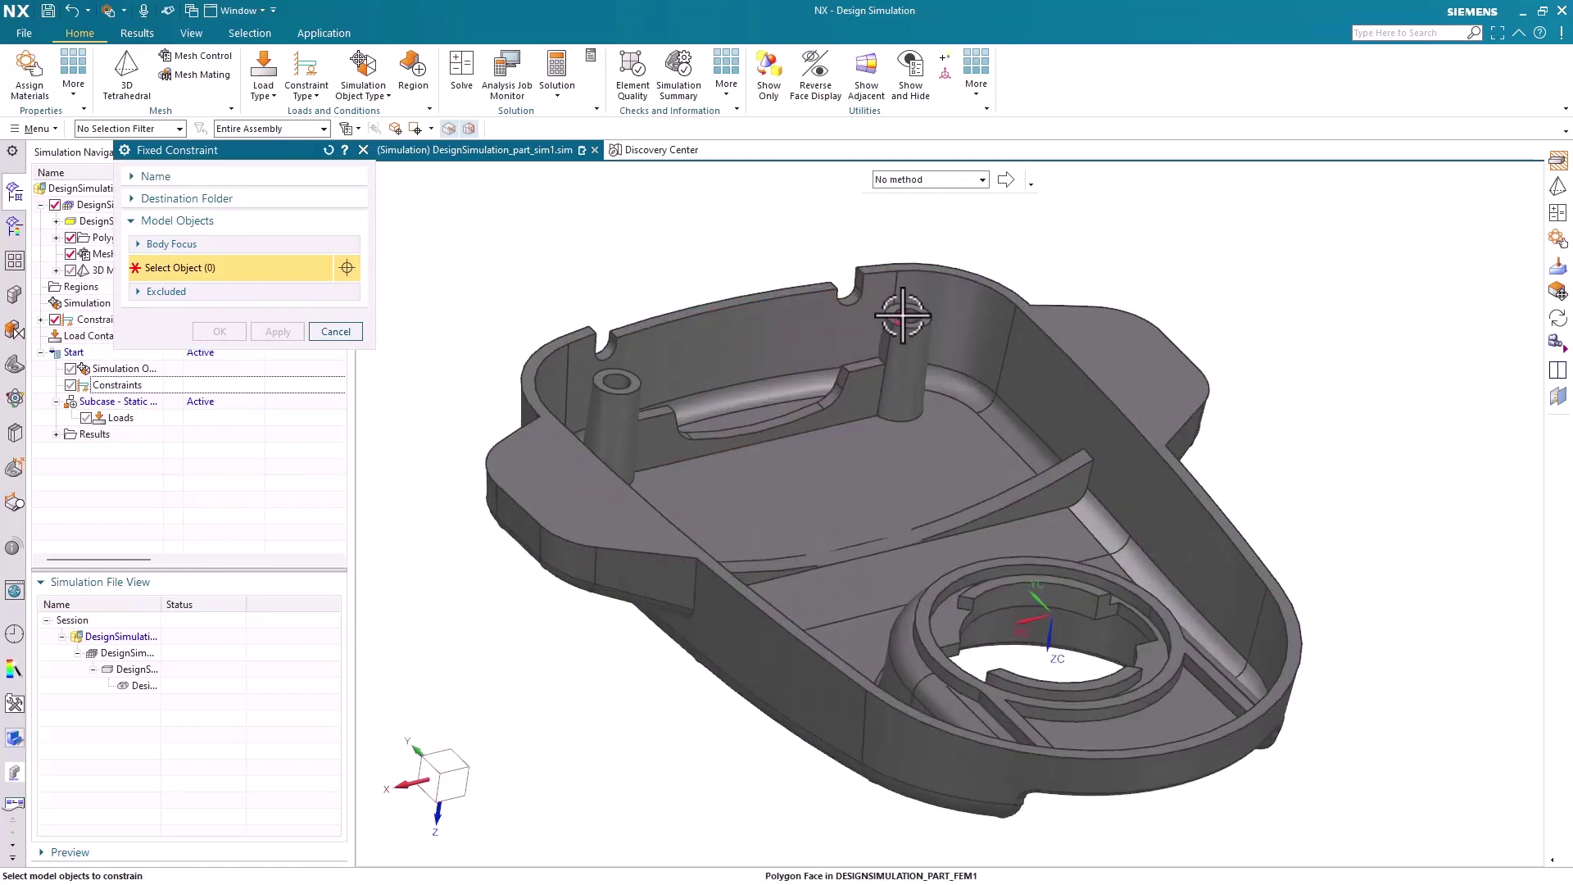
click(700, 343)
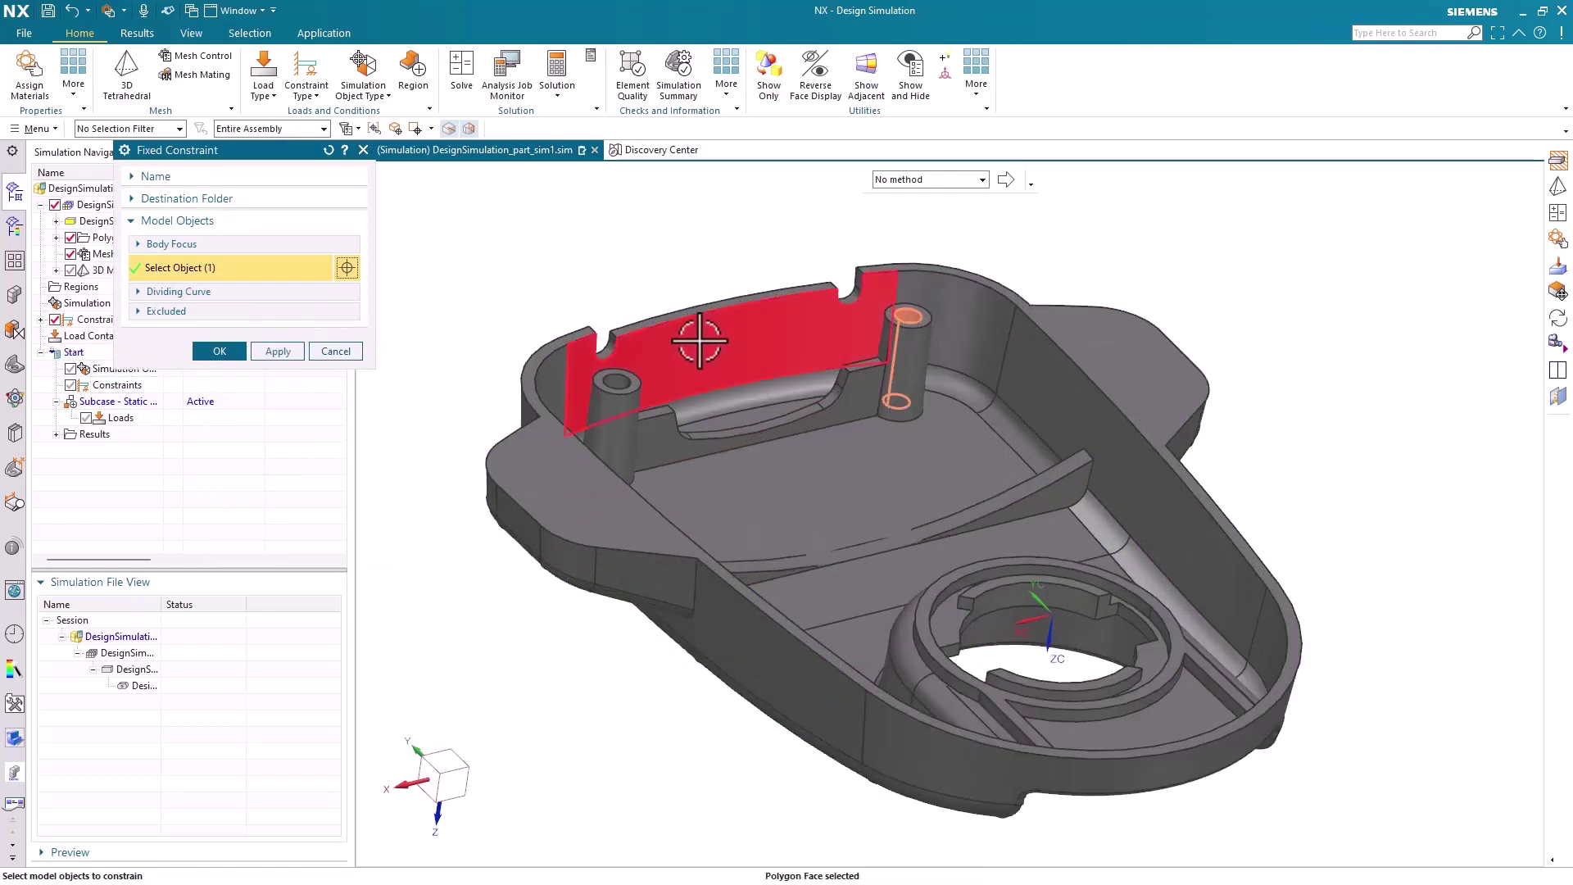
click(617, 378)
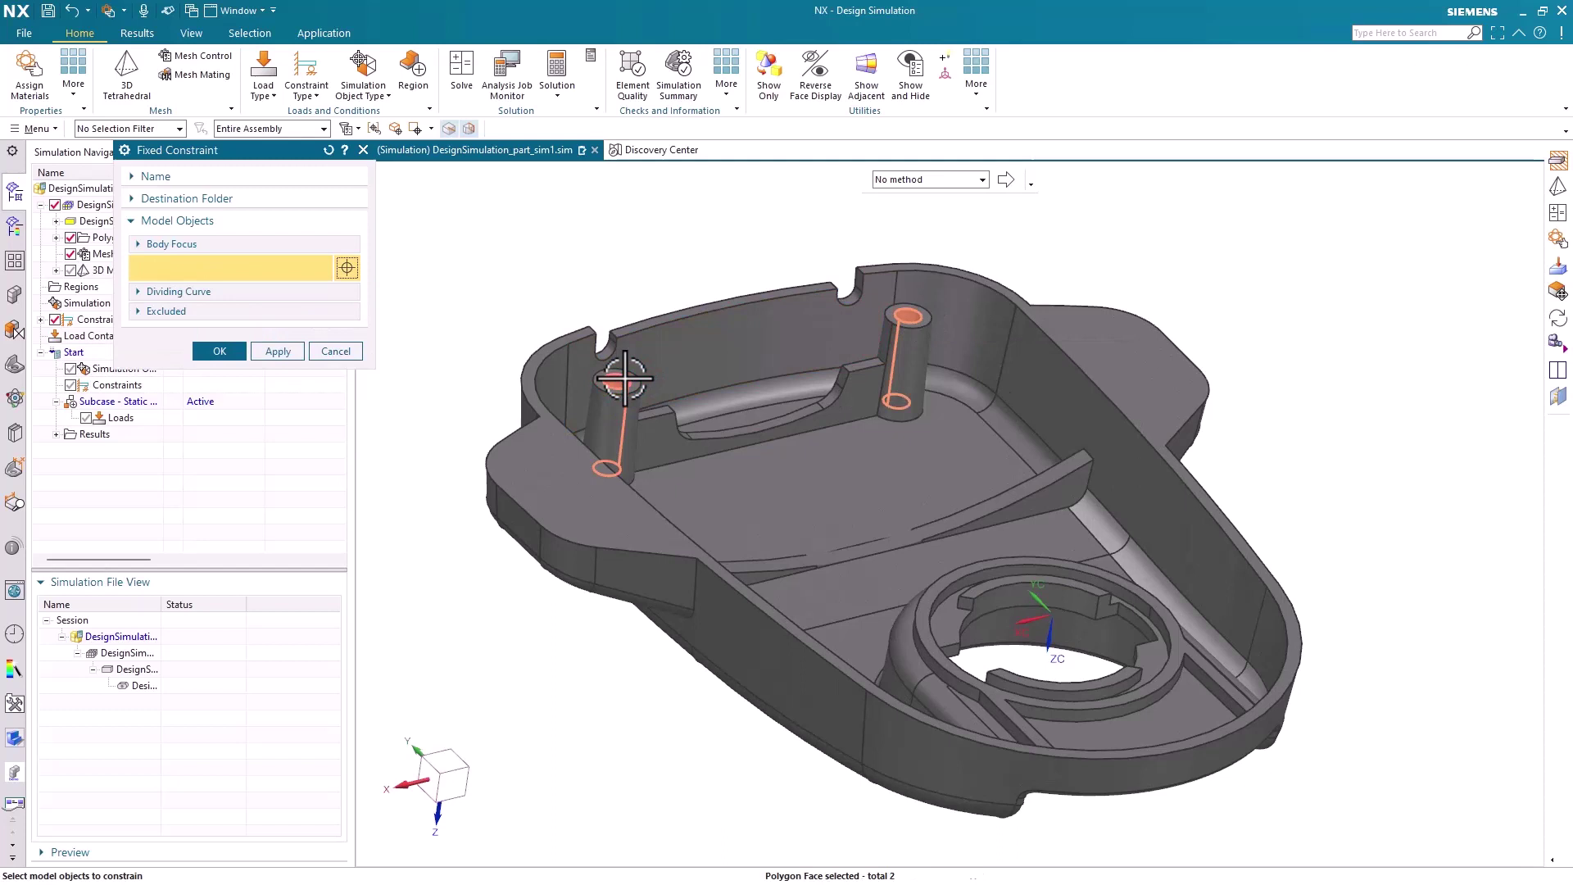
click(952, 601)
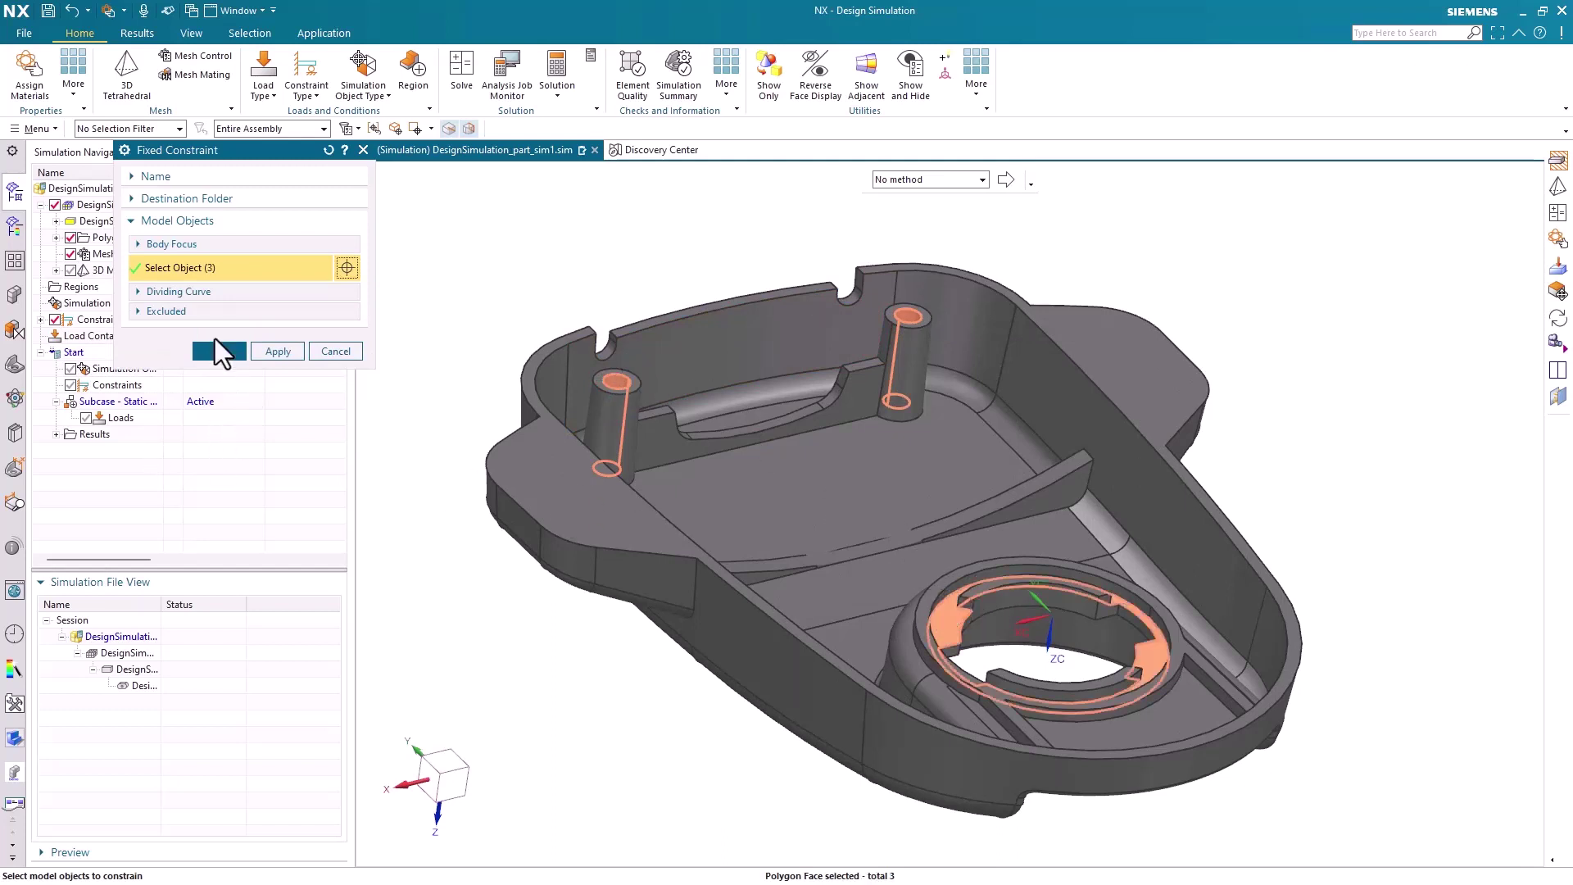
click(218, 348)
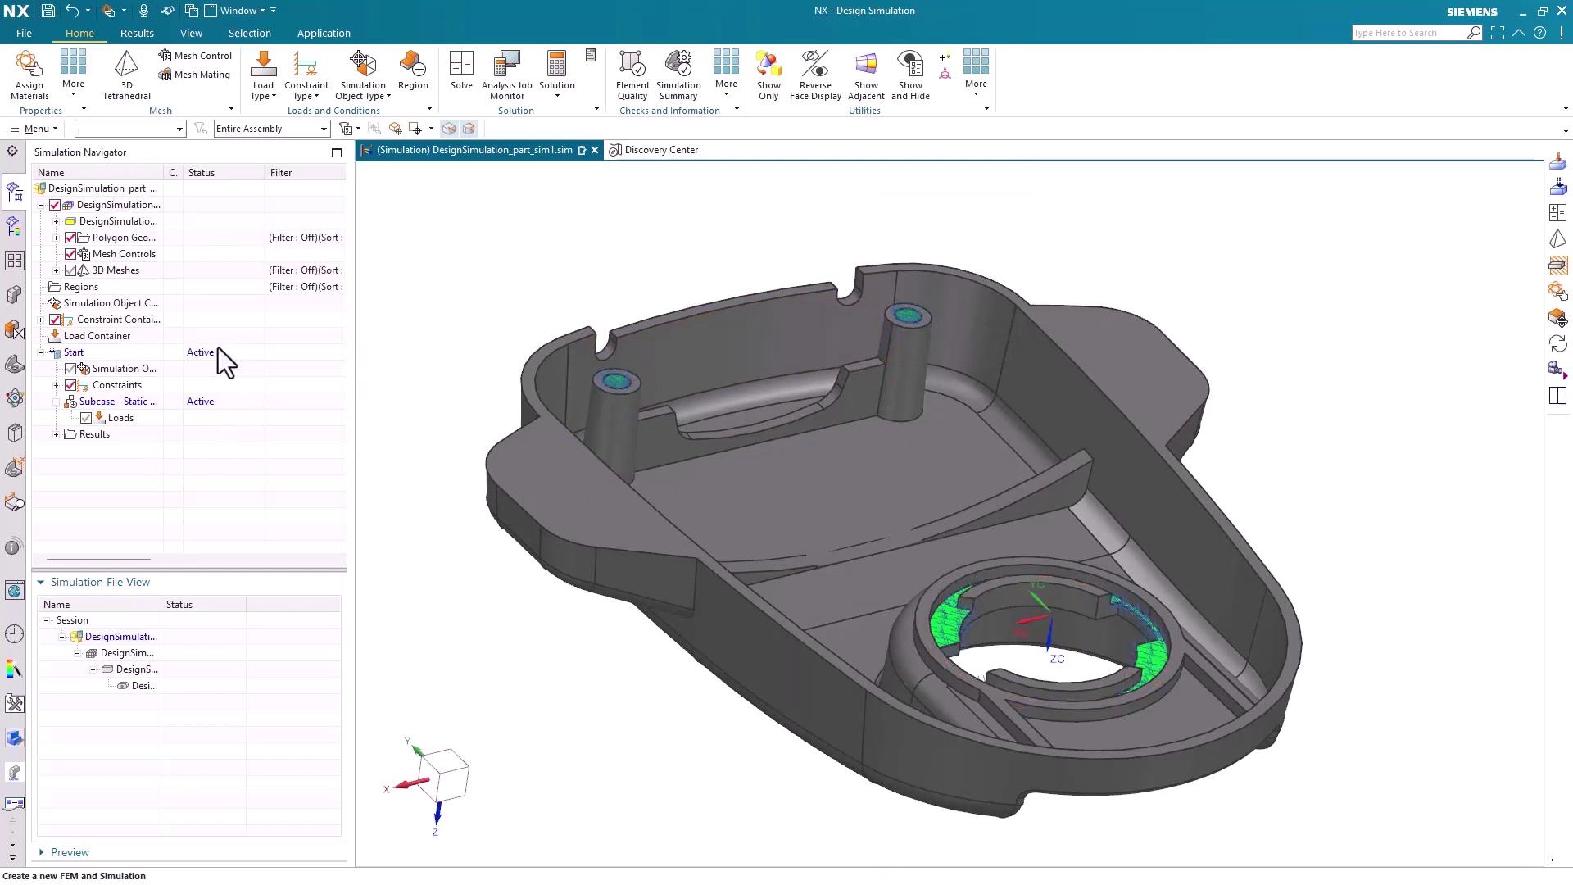
- Apply 0.07 MPa pressure to three floor faces and bring up Solve for Start
right_click(125, 415)
click(249, 487)
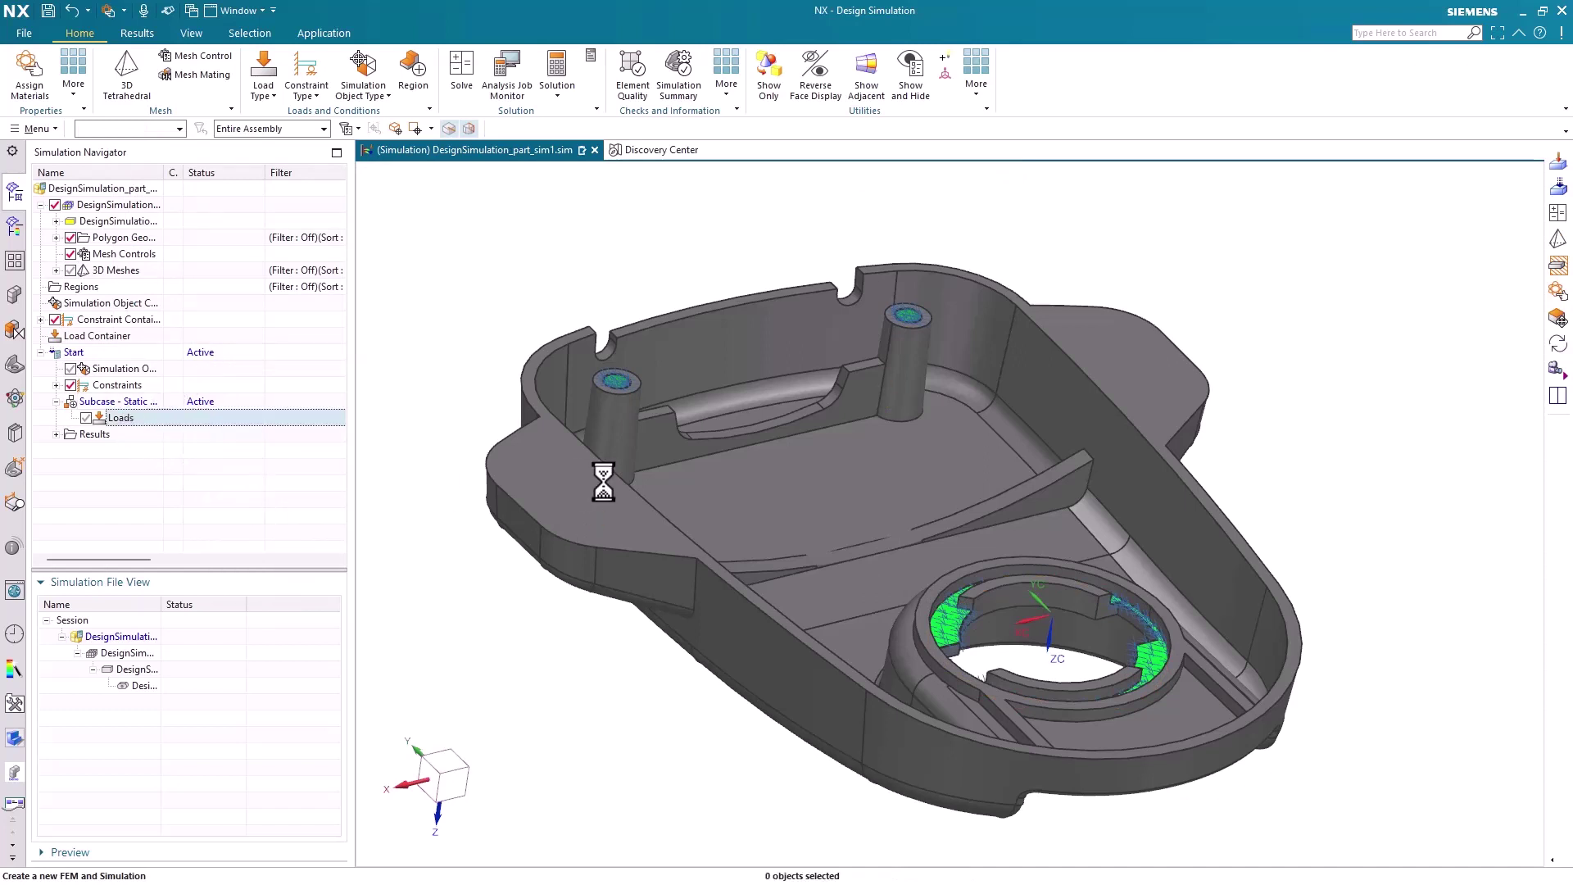
click(746, 503)
click(787, 579)
click(820, 631)
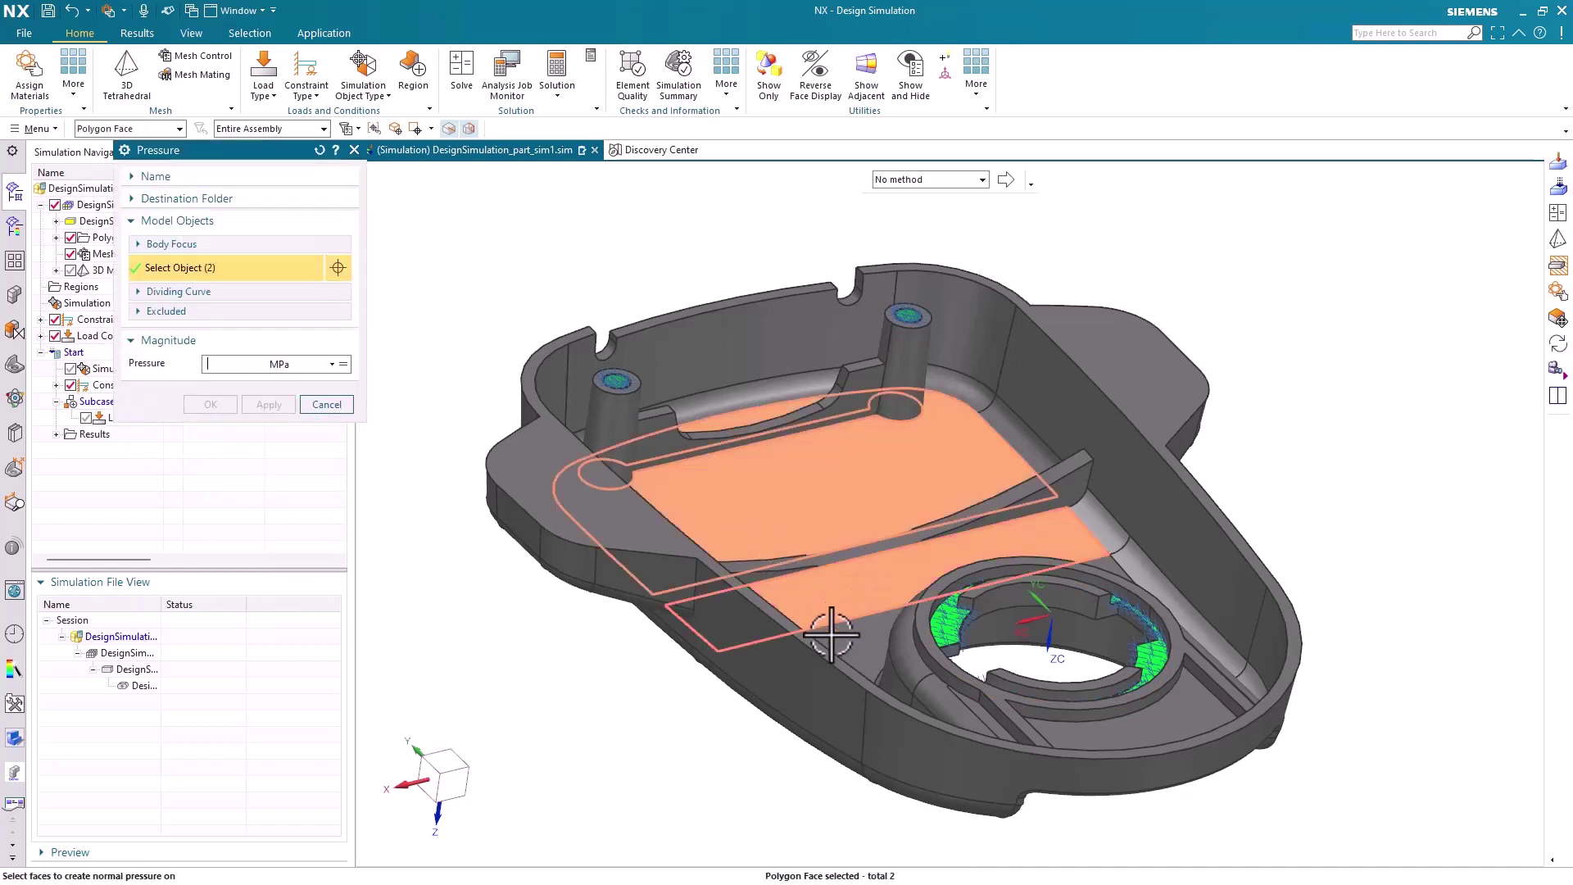
text(0.07)
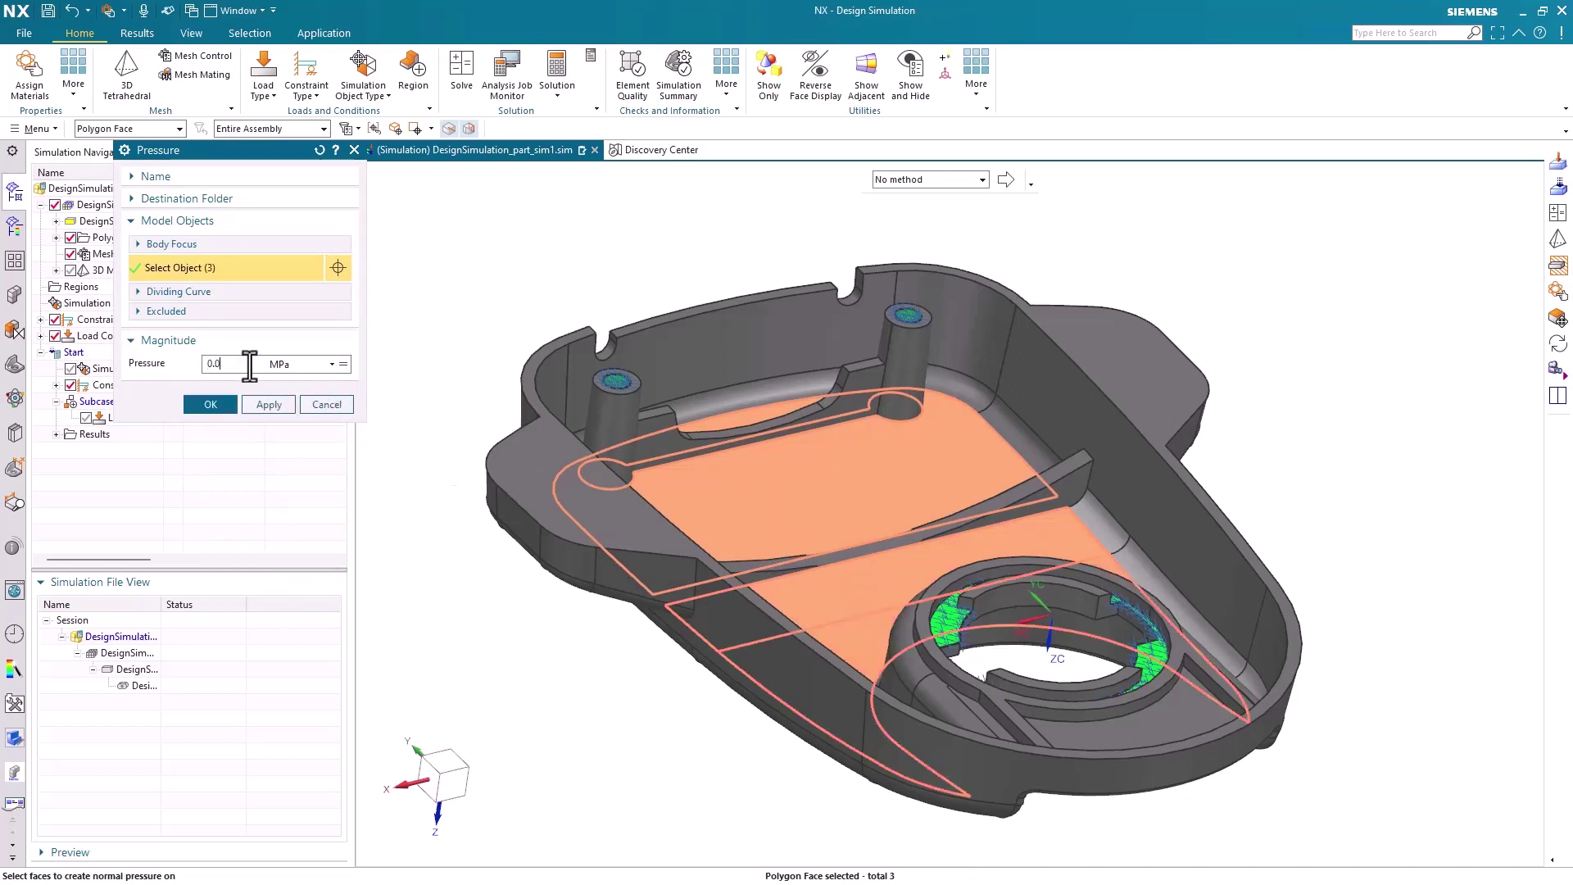
key(Return)
click(208, 402)
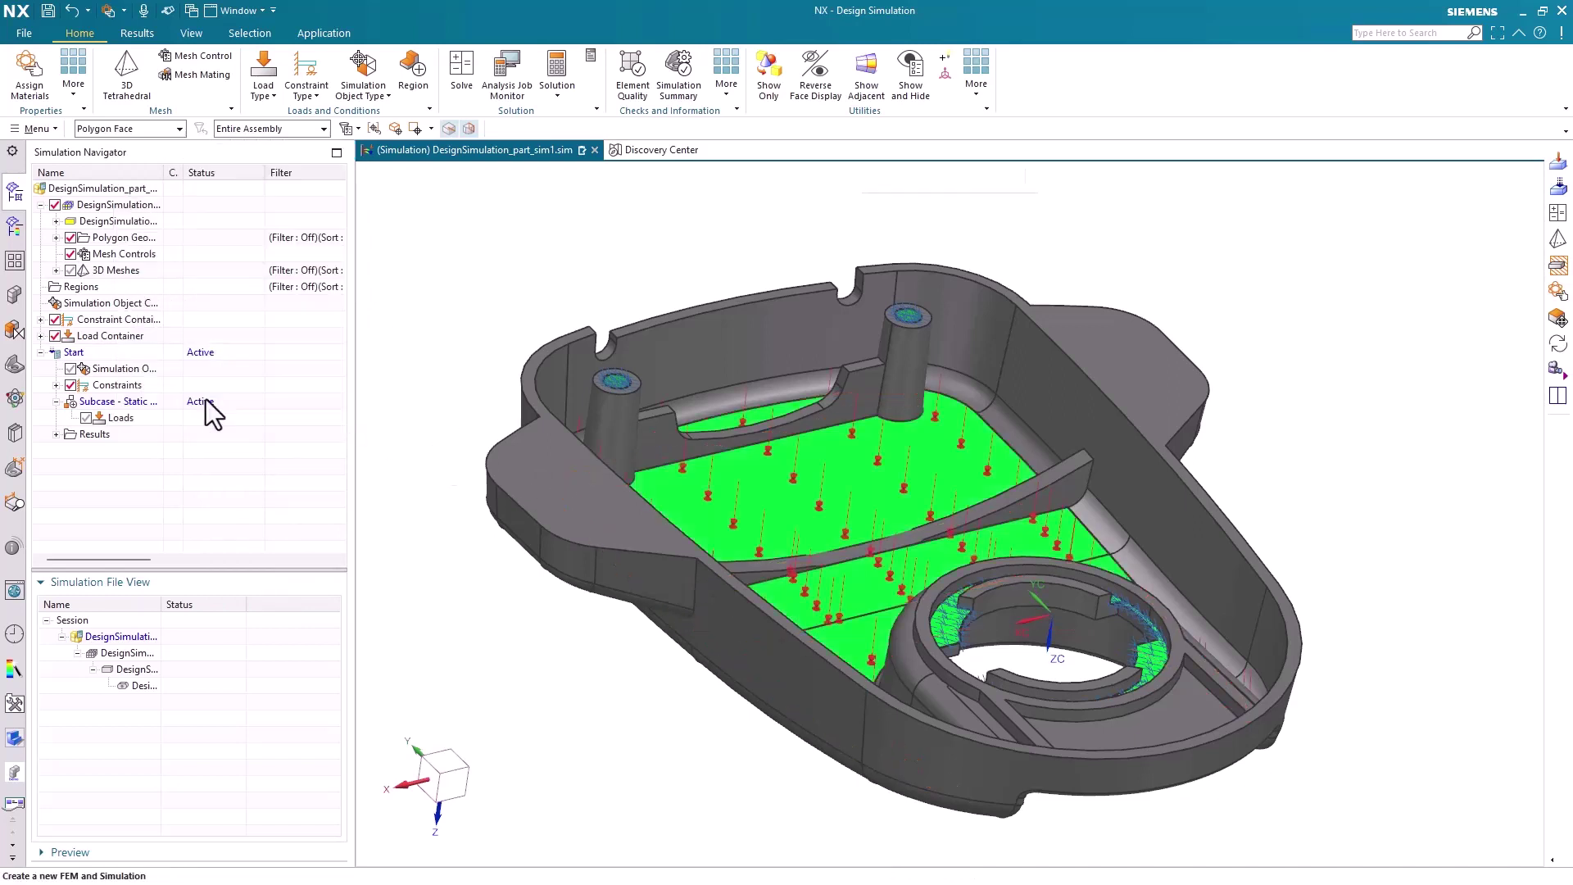
right_click(81, 354)
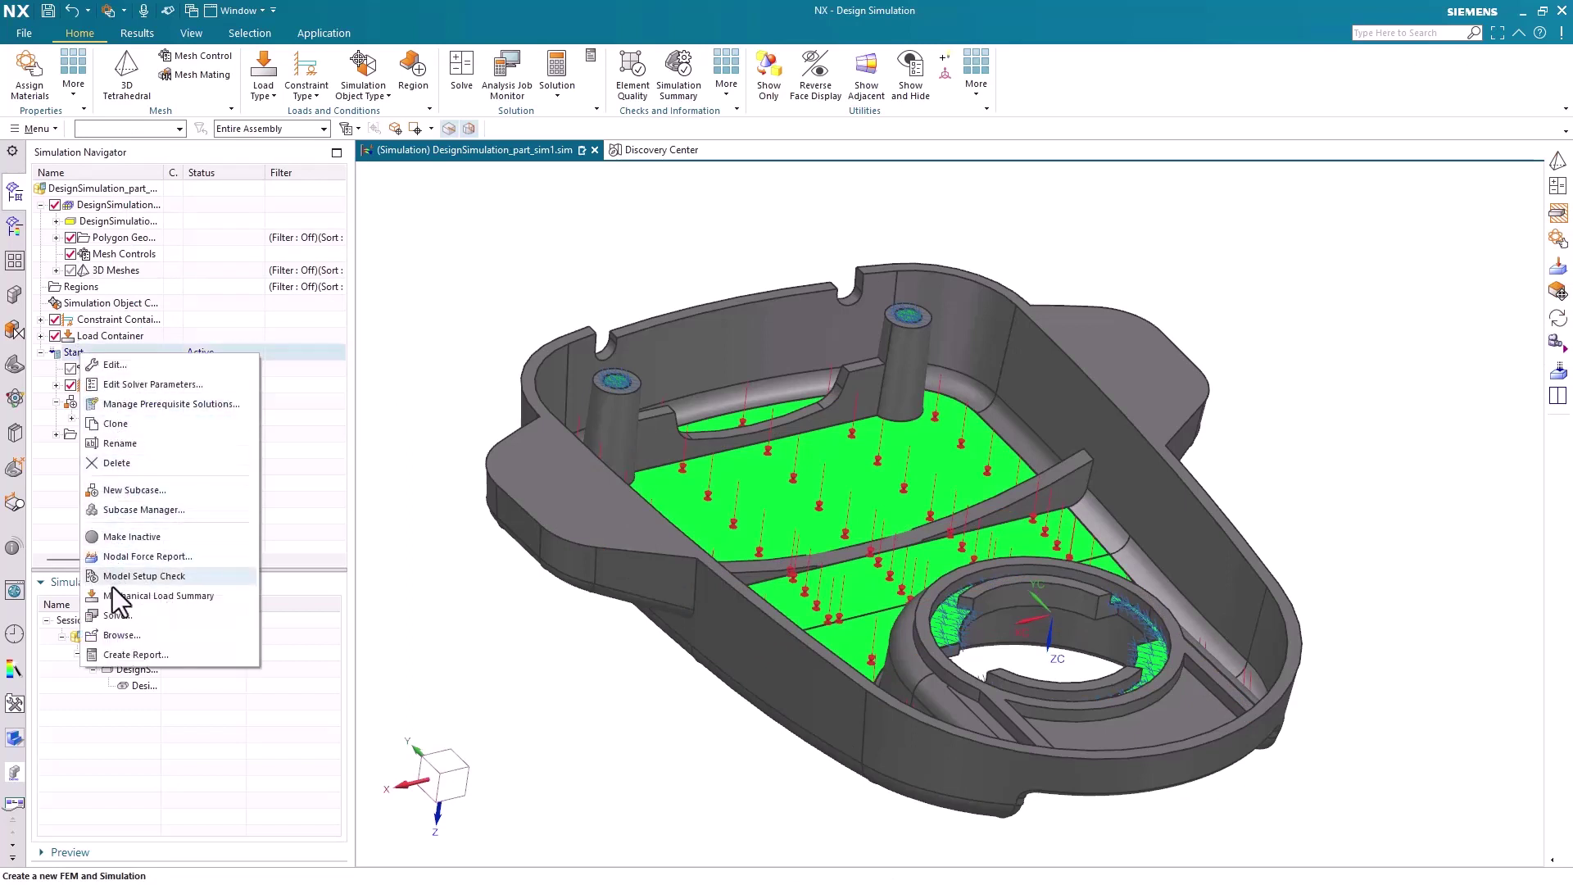
click(111, 613)
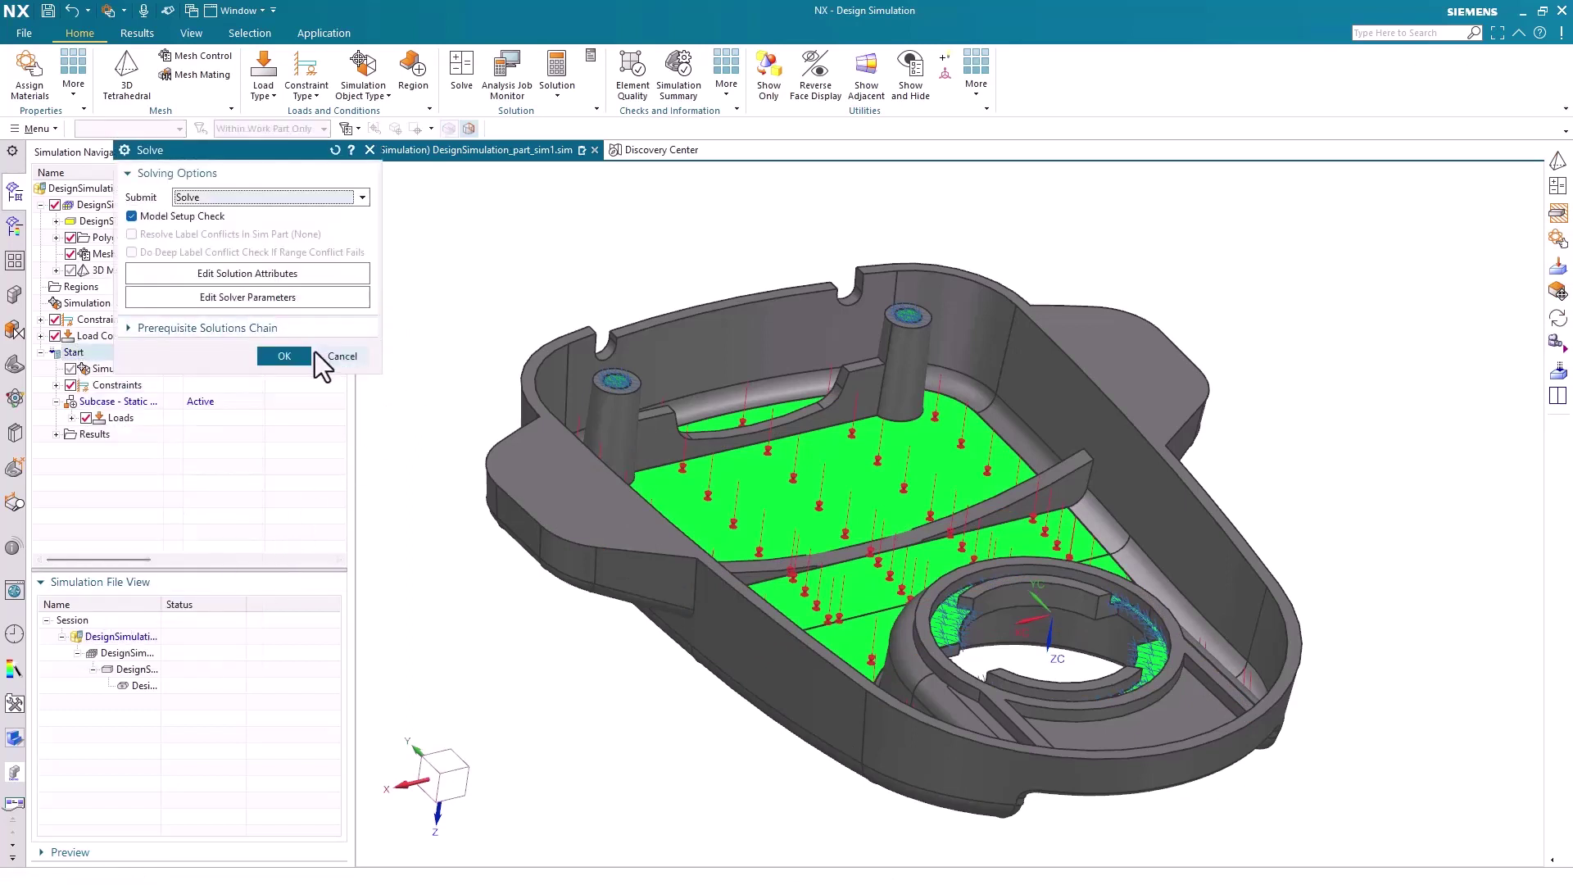
- Run the Nastran solve of Start and close the information and job monitor windows
click(300, 354)
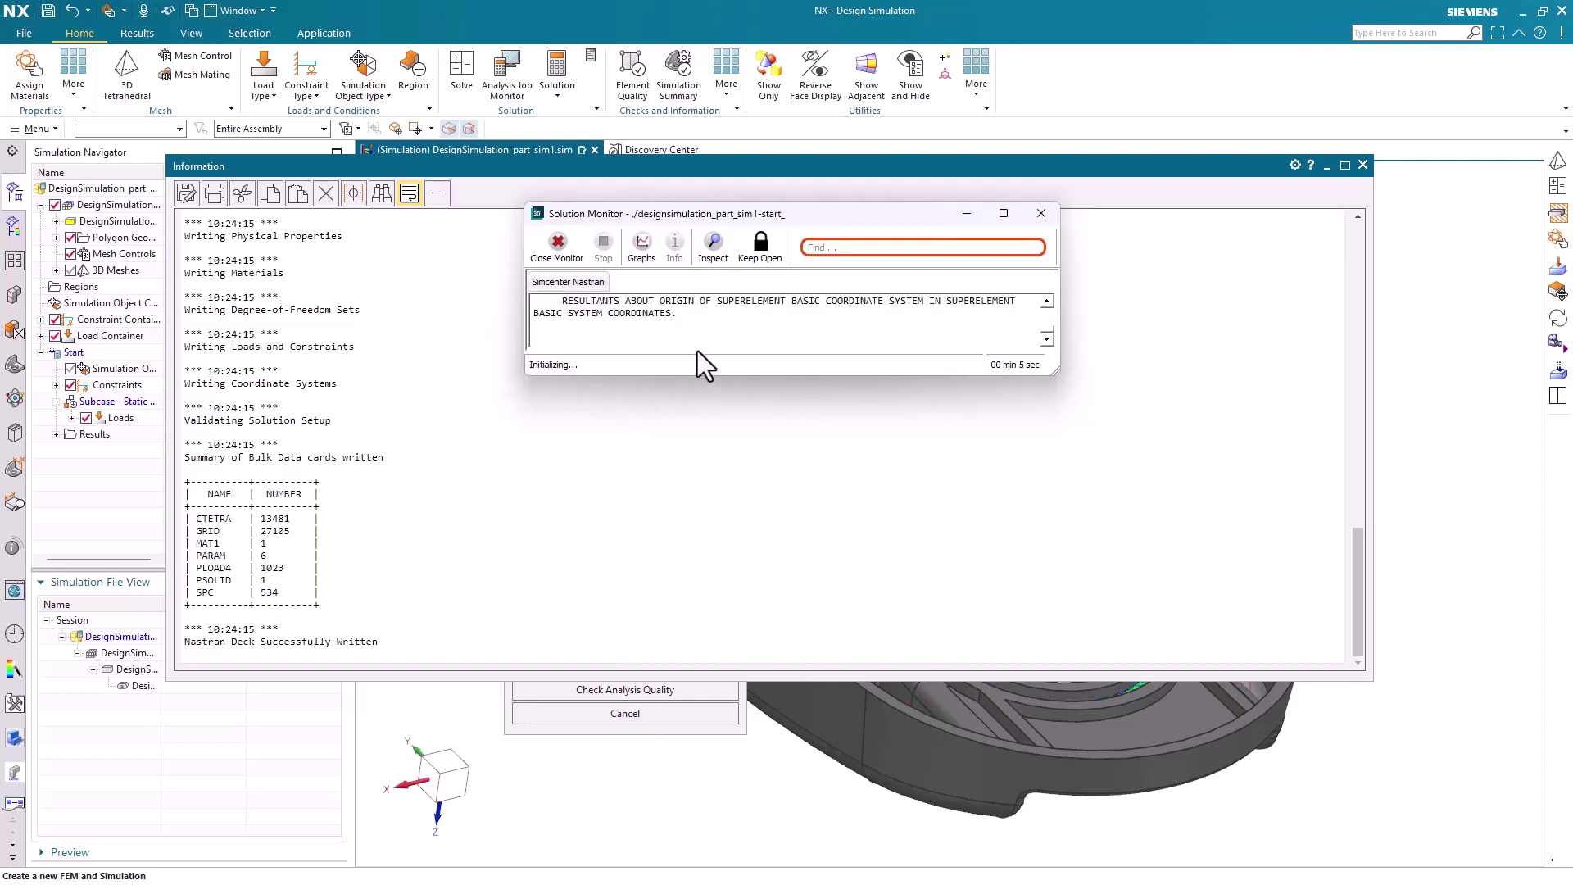
click(753, 458)
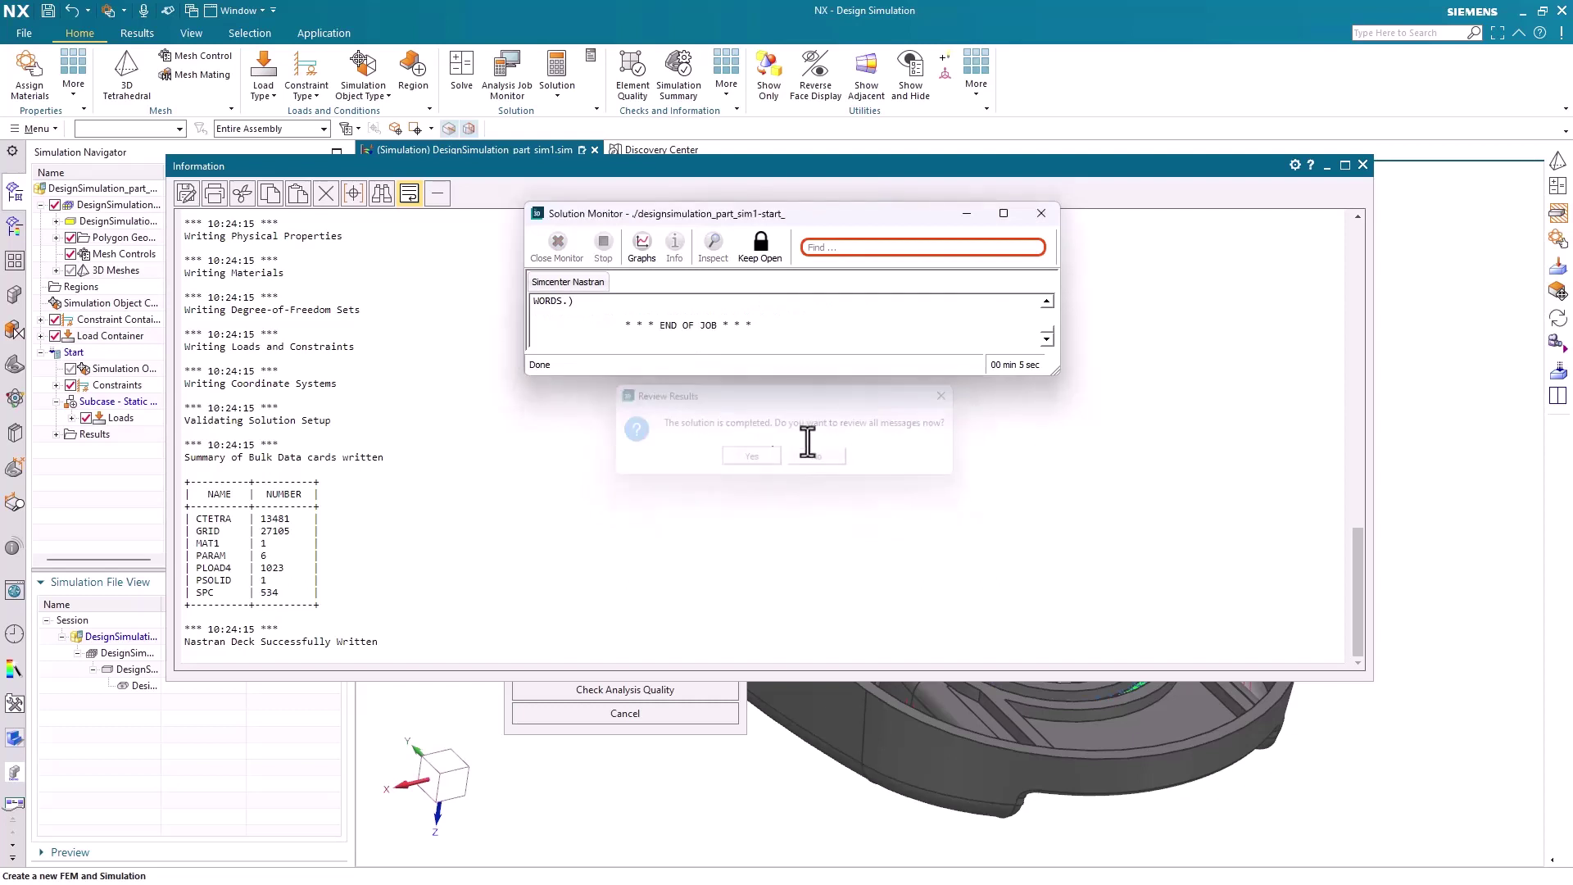
click(1363, 164)
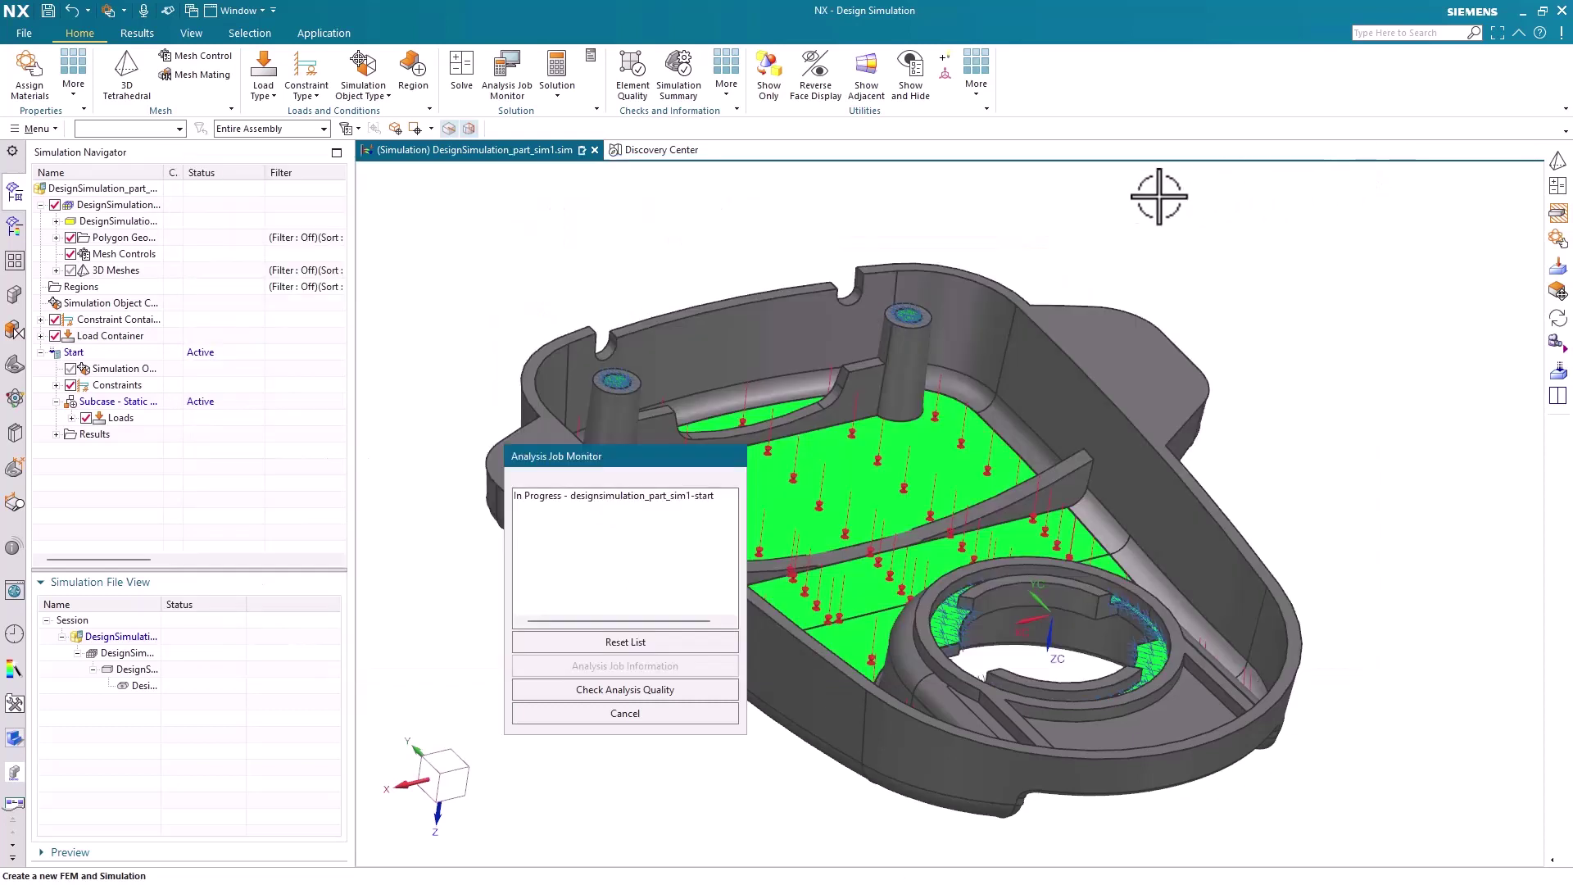
click(644, 711)
- Load Start's Structural results and plot the Displacement - Nodal contour, peaking at 0.665 mm
right_click(105, 435)
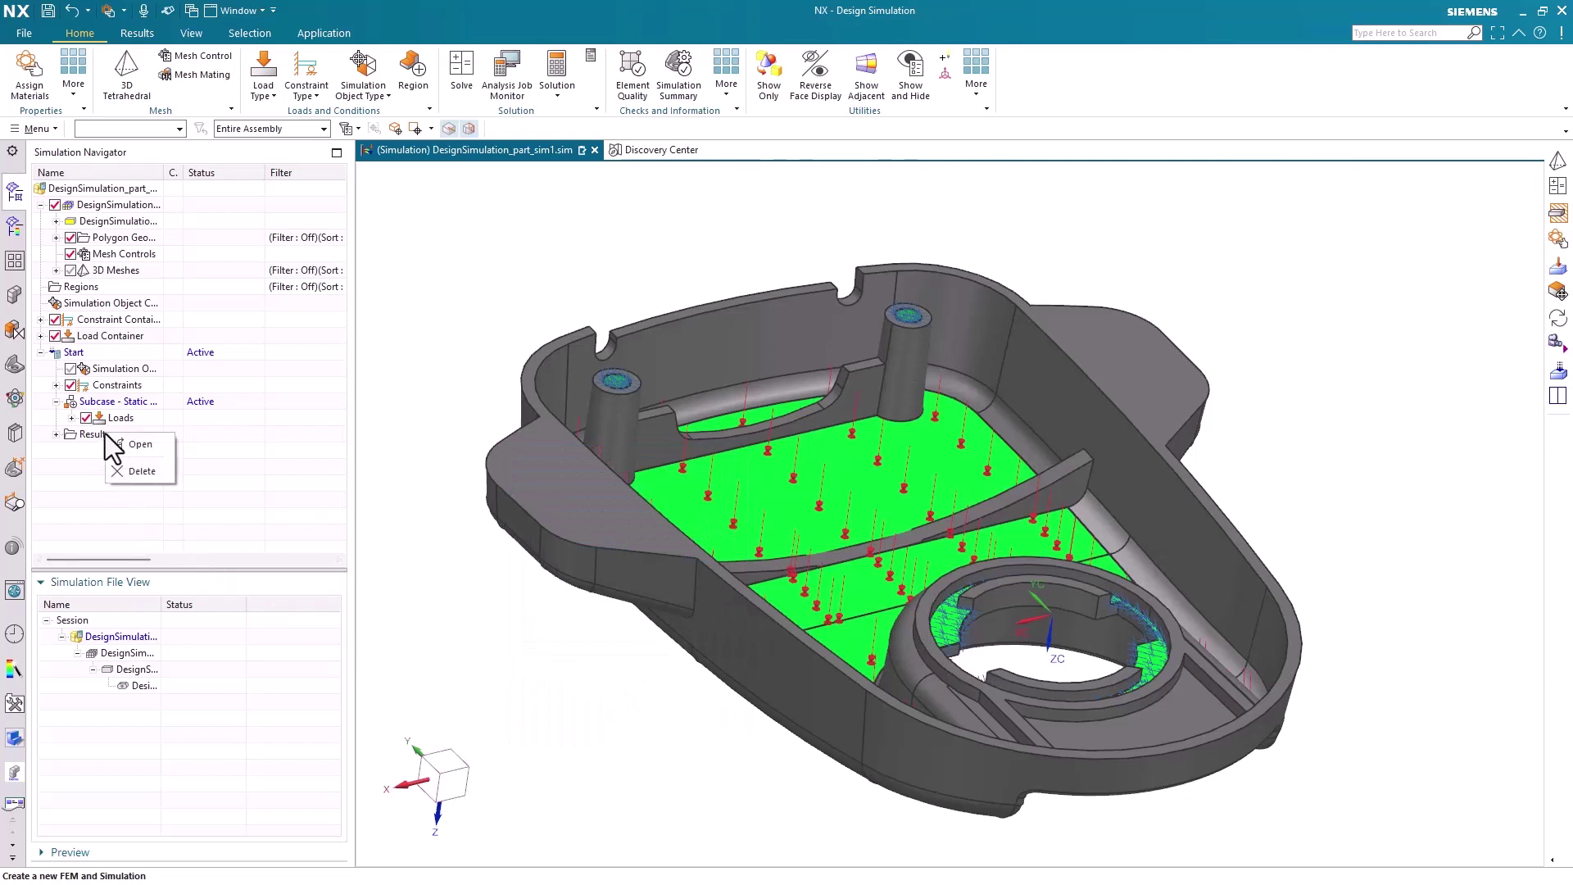
click(139, 444)
right_click(113, 452)
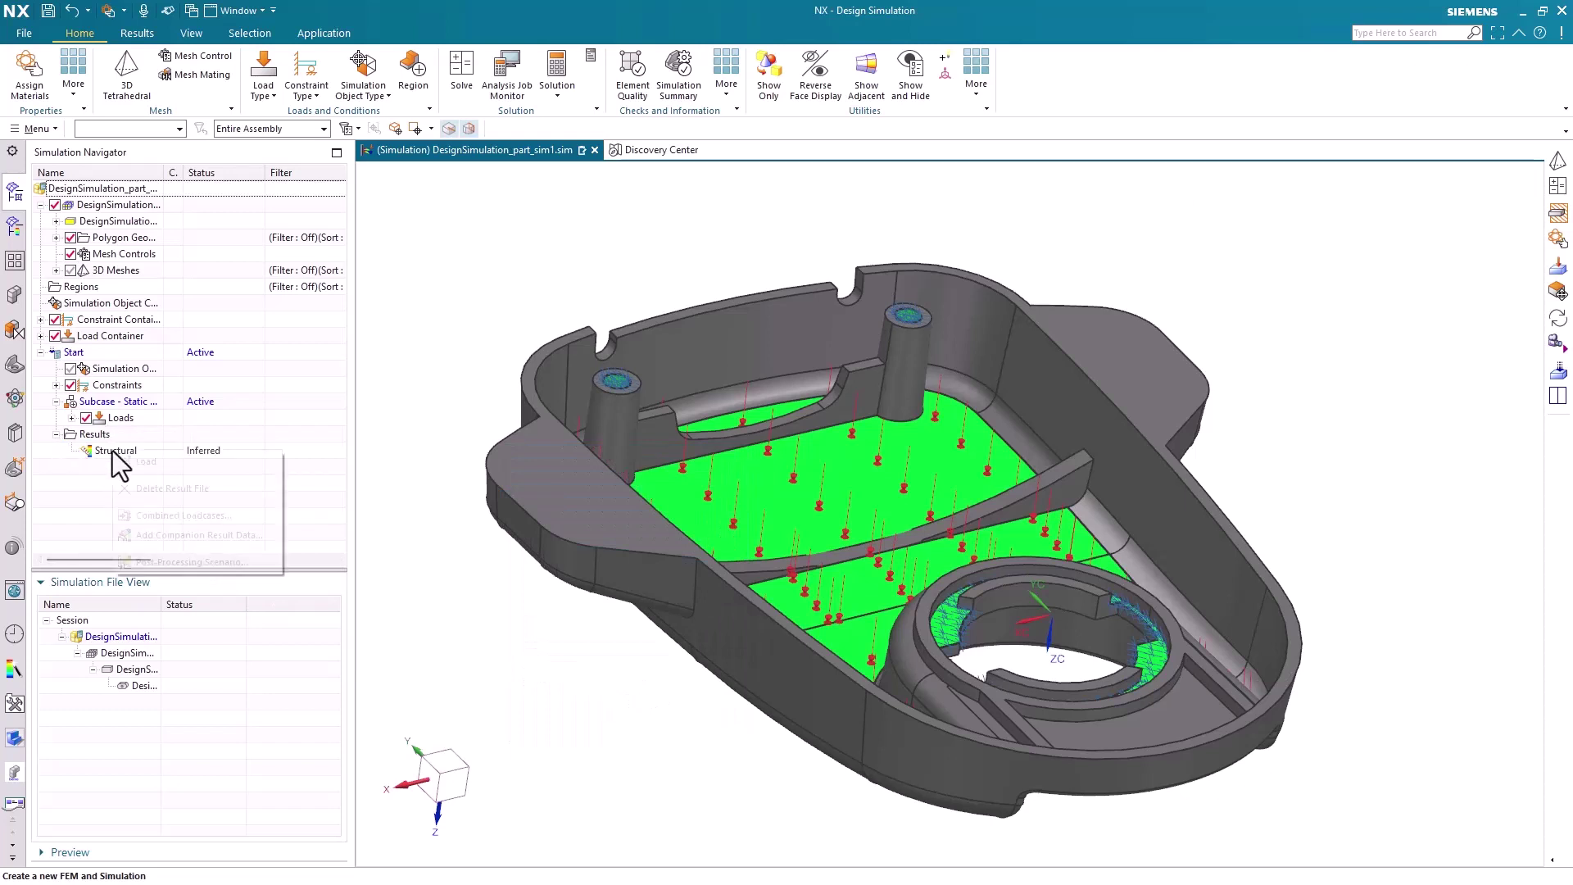
click(144, 462)
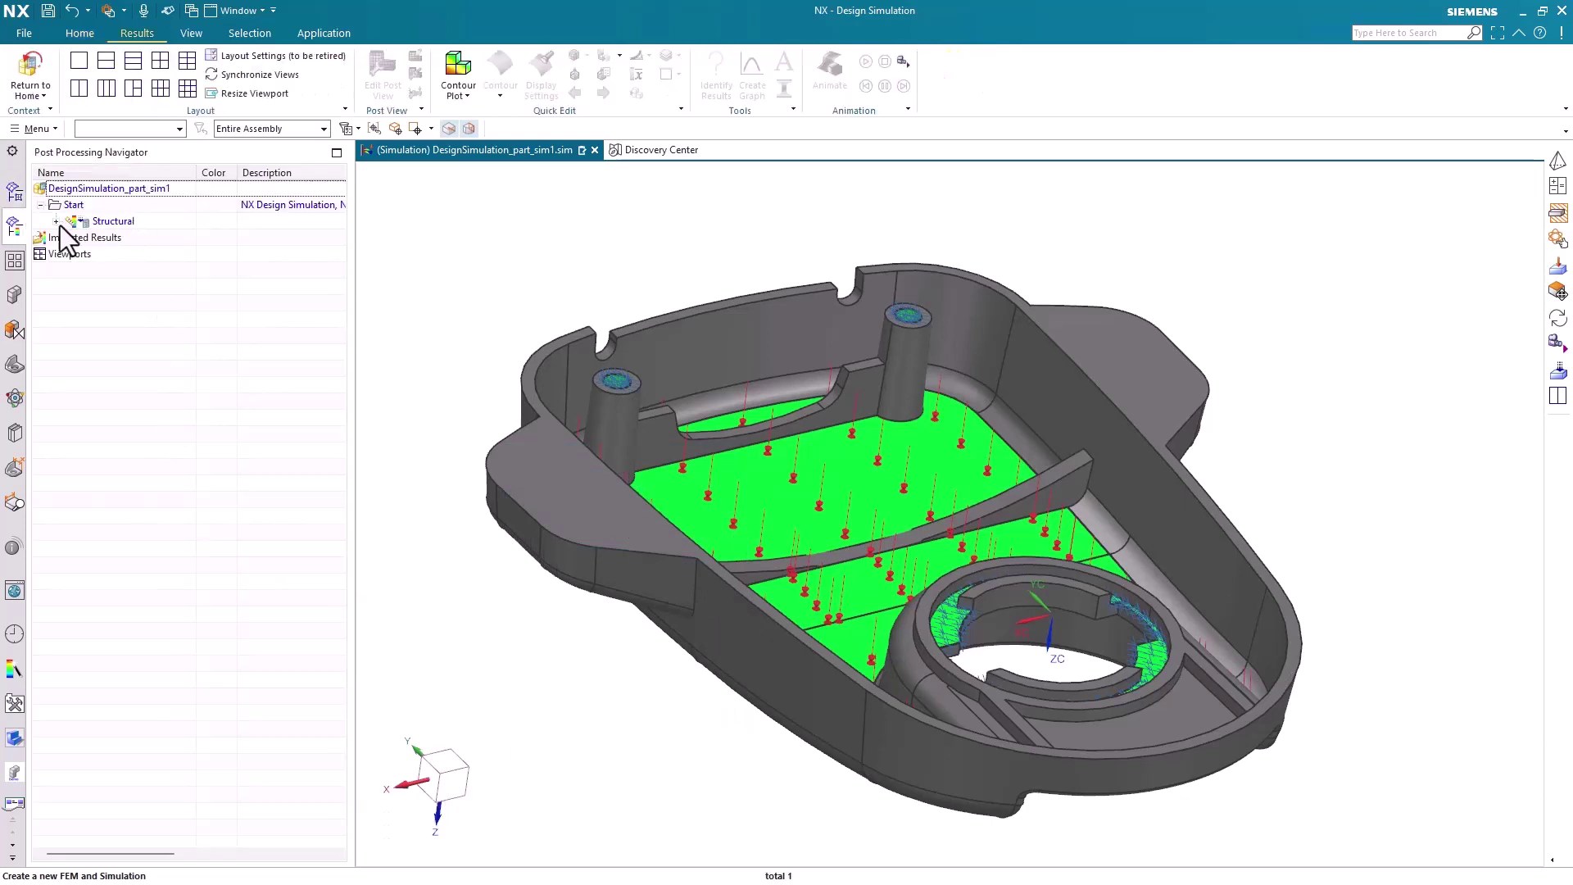
click(56, 221)
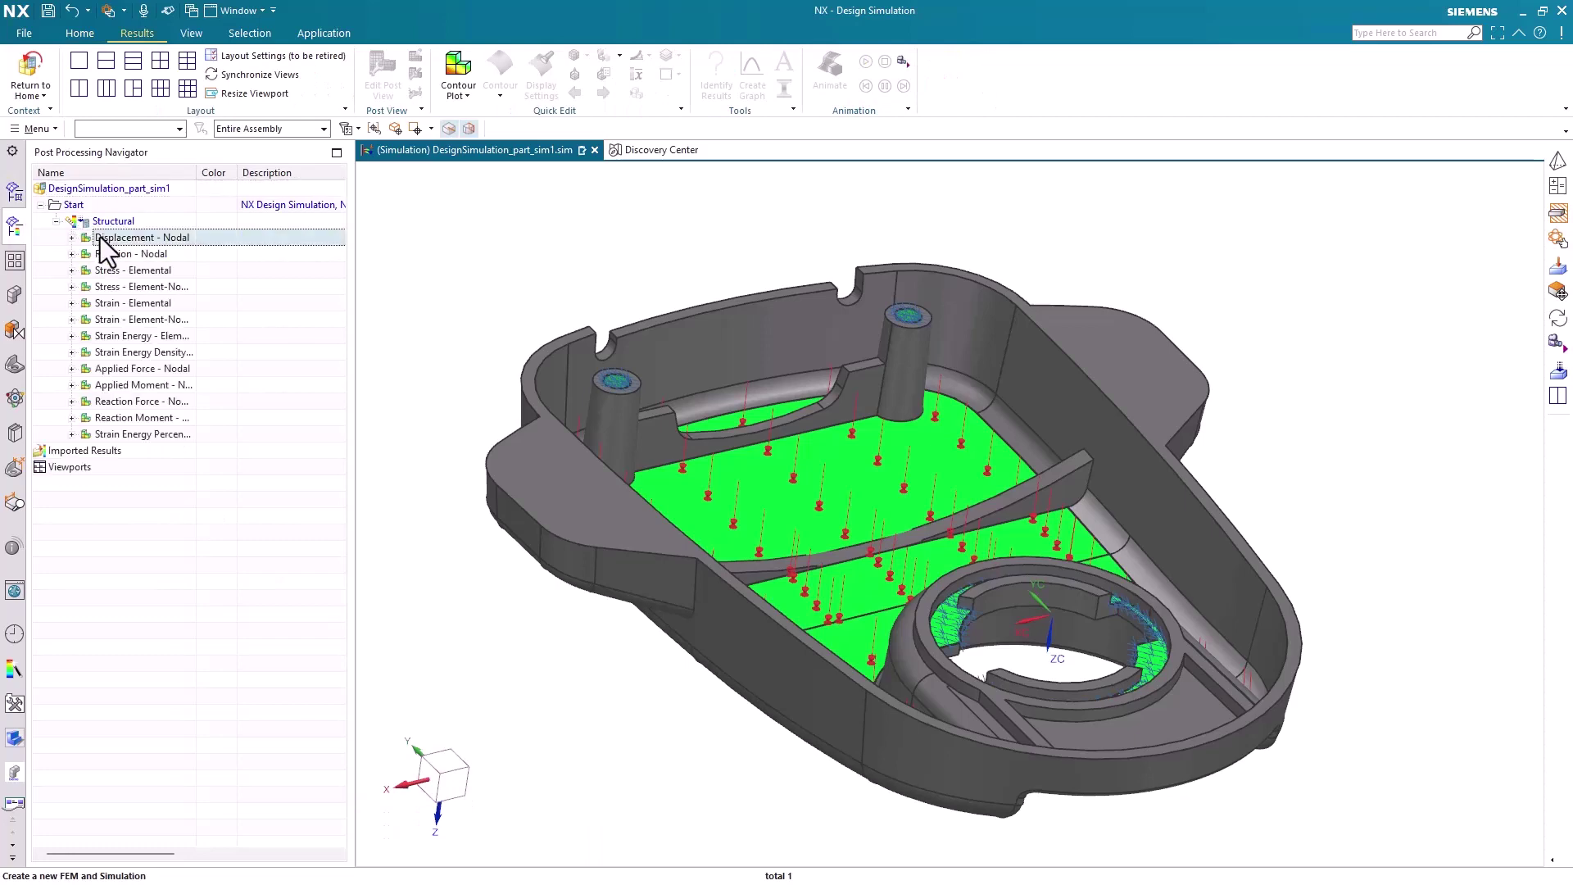
double_click(100, 238)
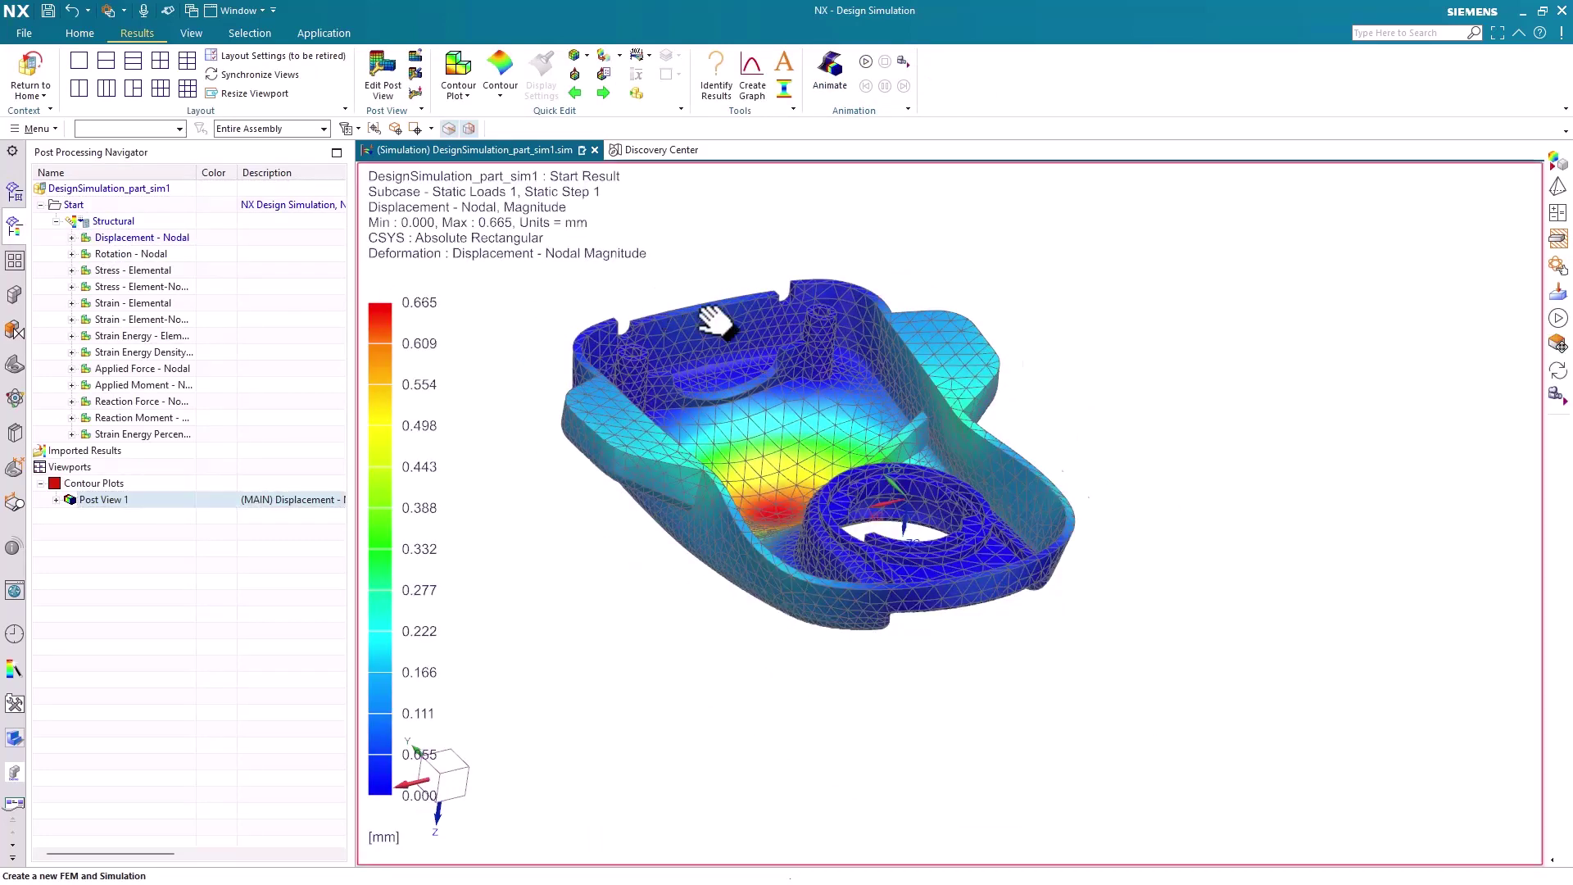
shift+middle_drag(720, 316, 820, 337)
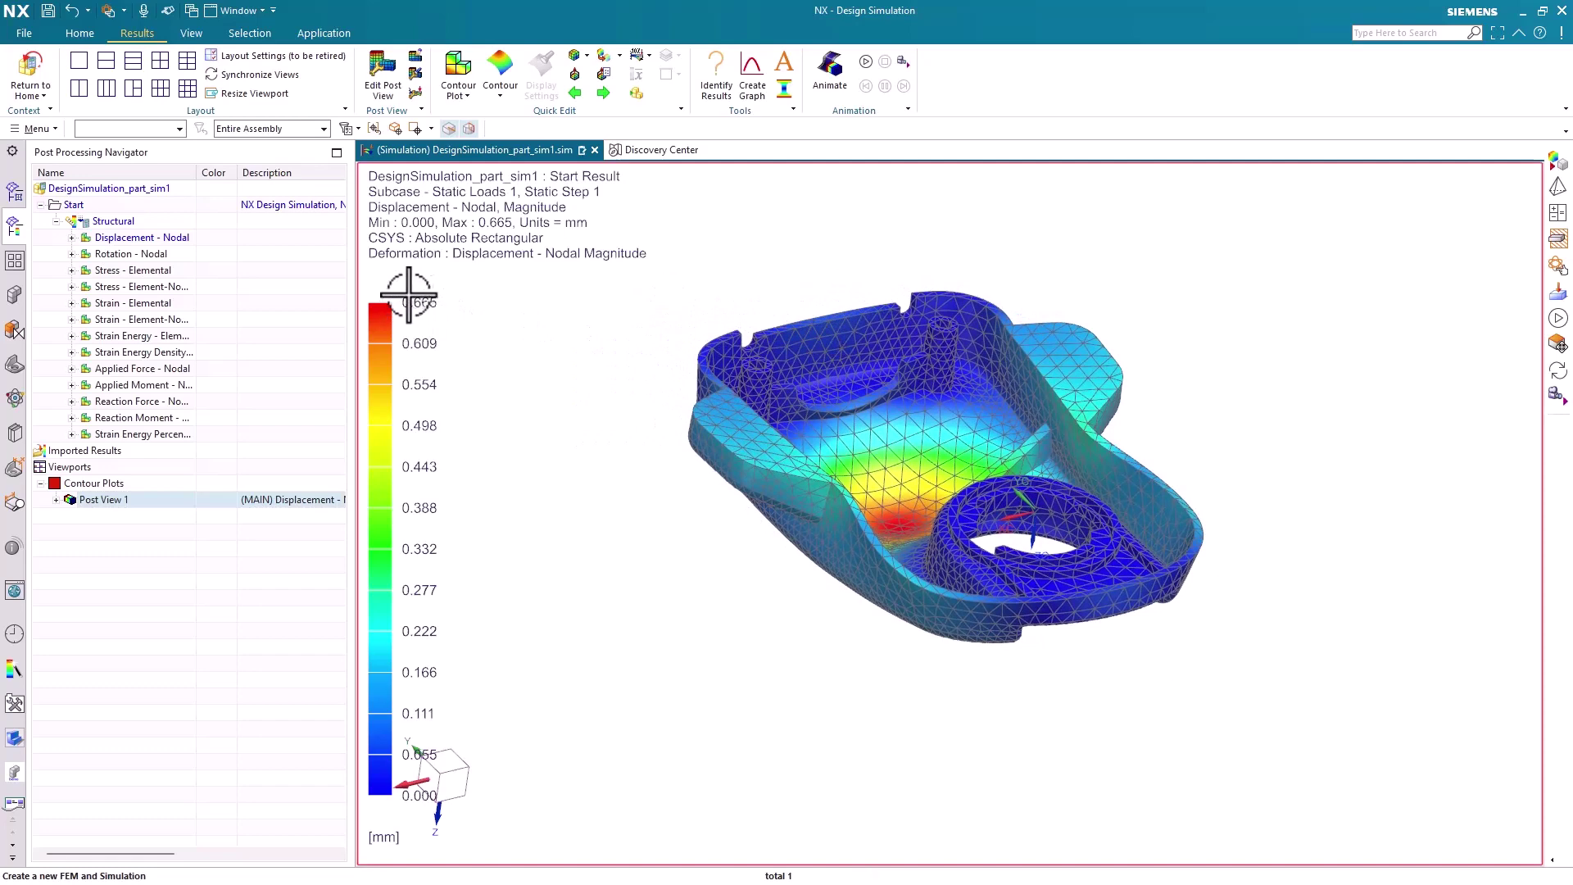
- Animate the deformation, probe the peak, and set element edge display to None
click(862, 67)
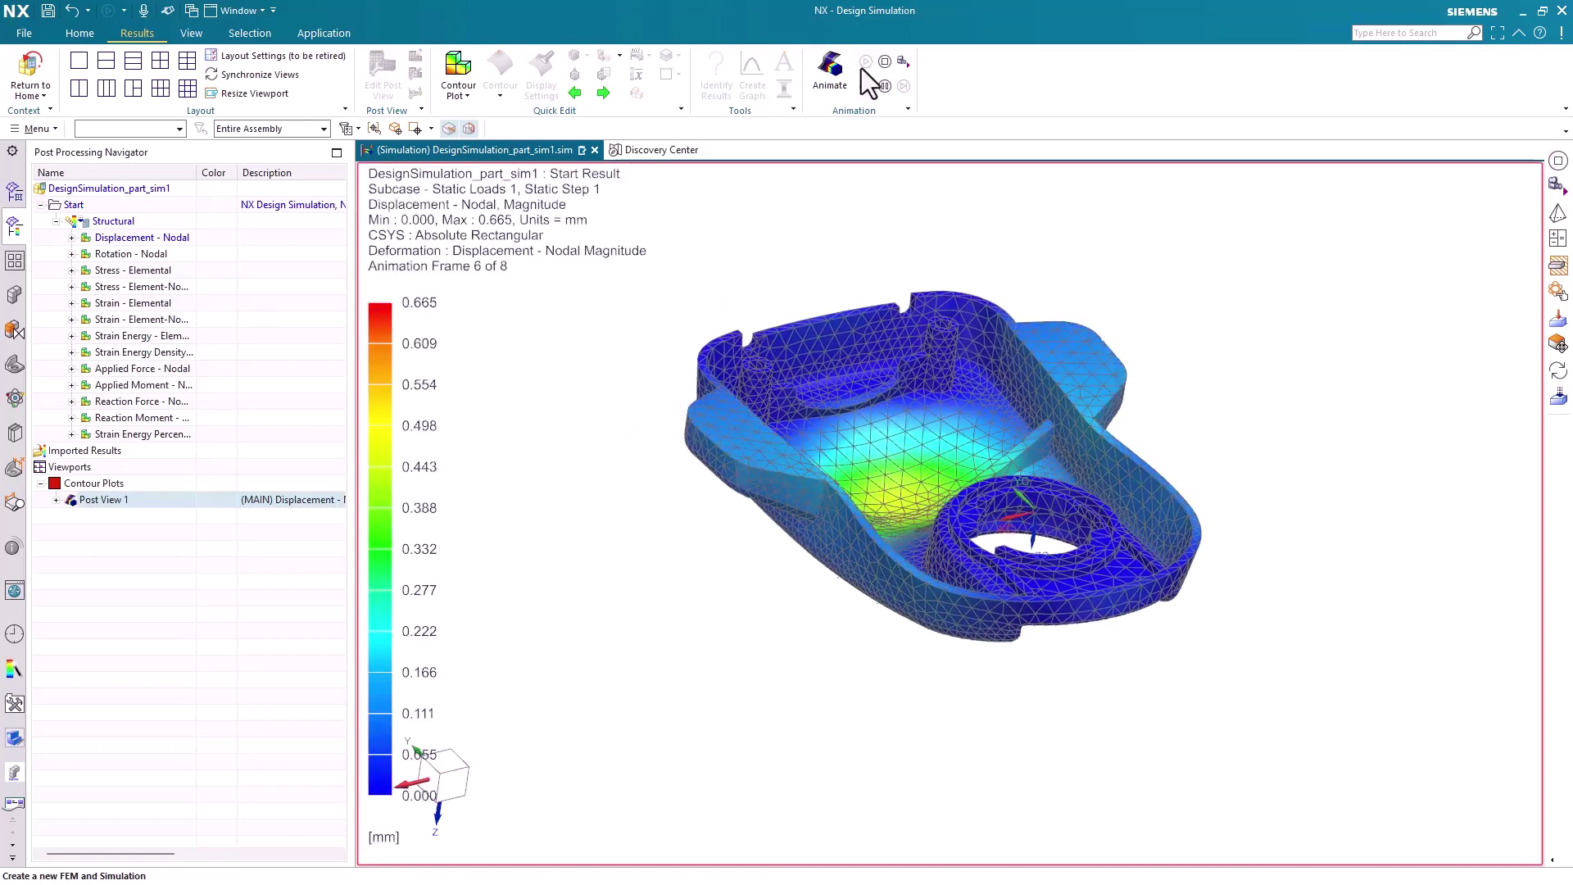
click(884, 62)
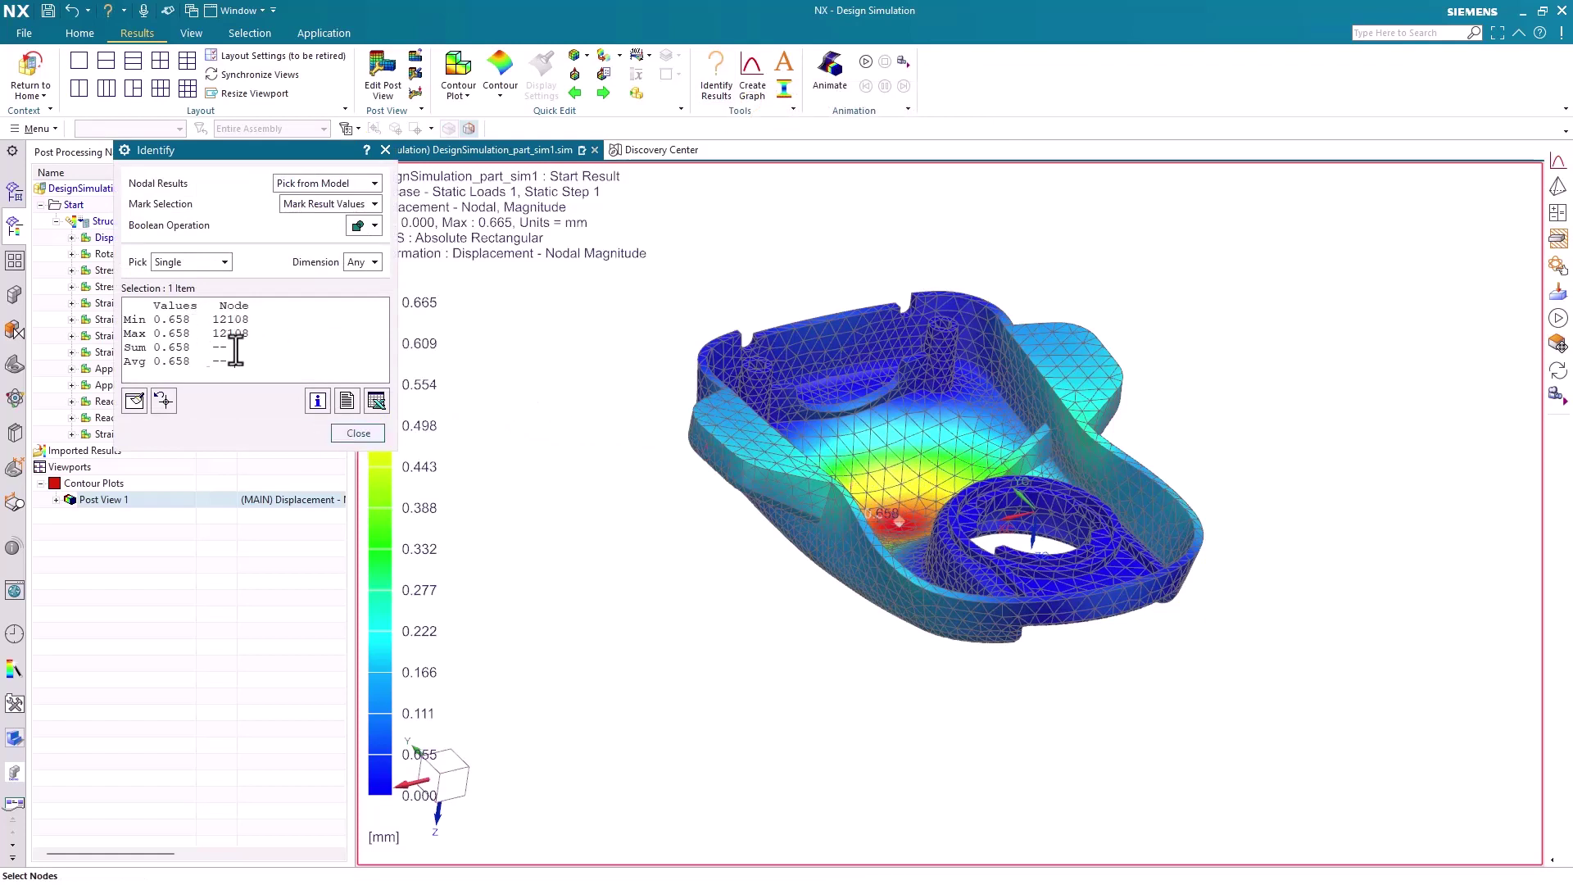
click(346, 437)
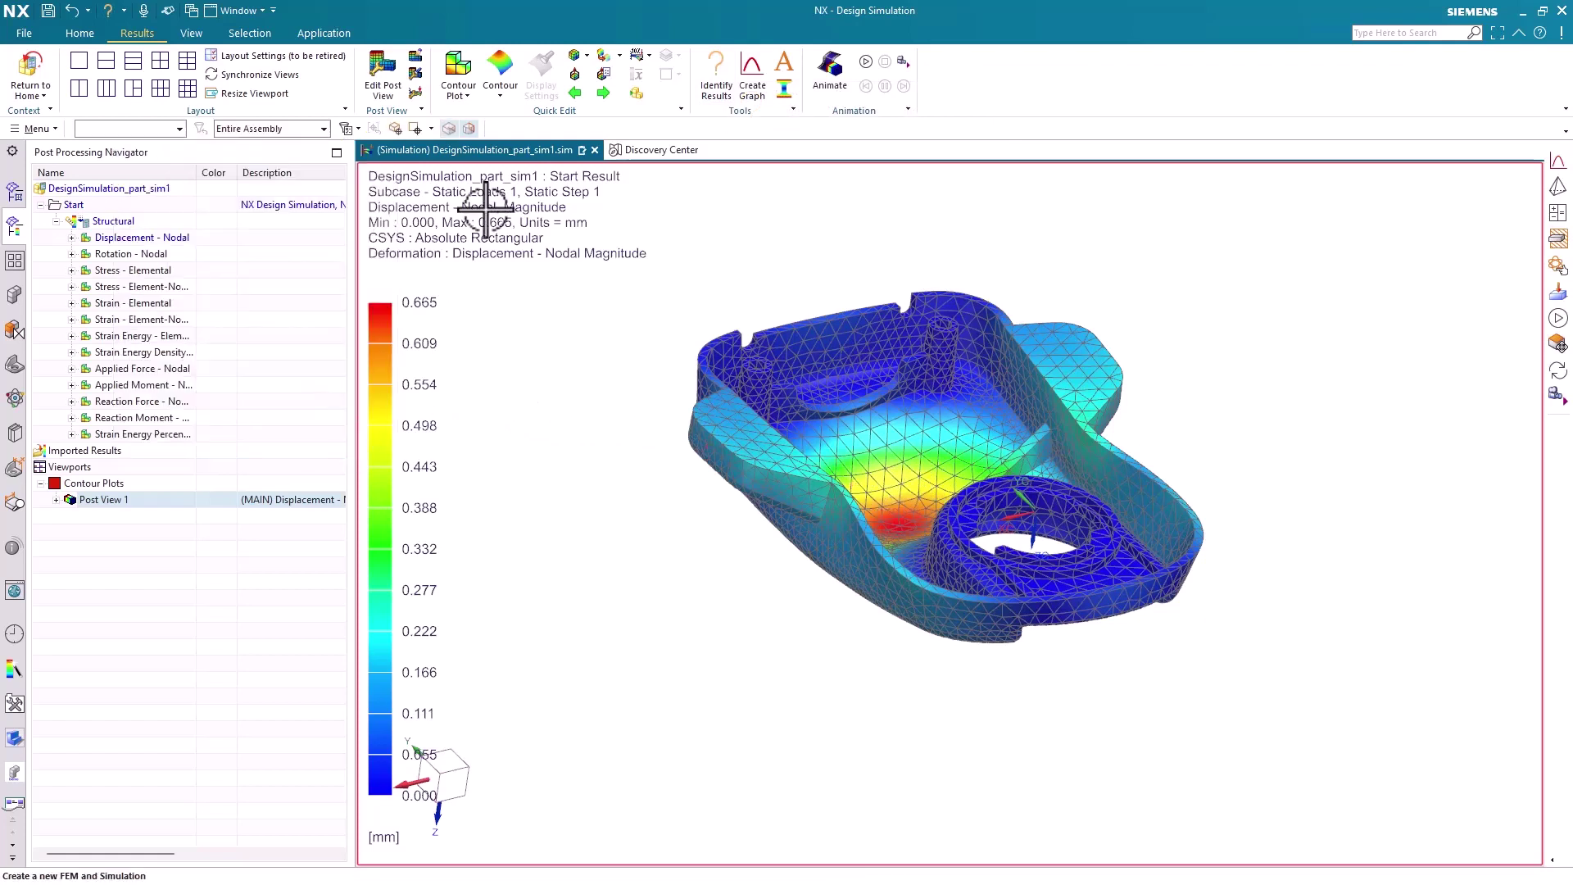
click(586, 56)
click(584, 131)
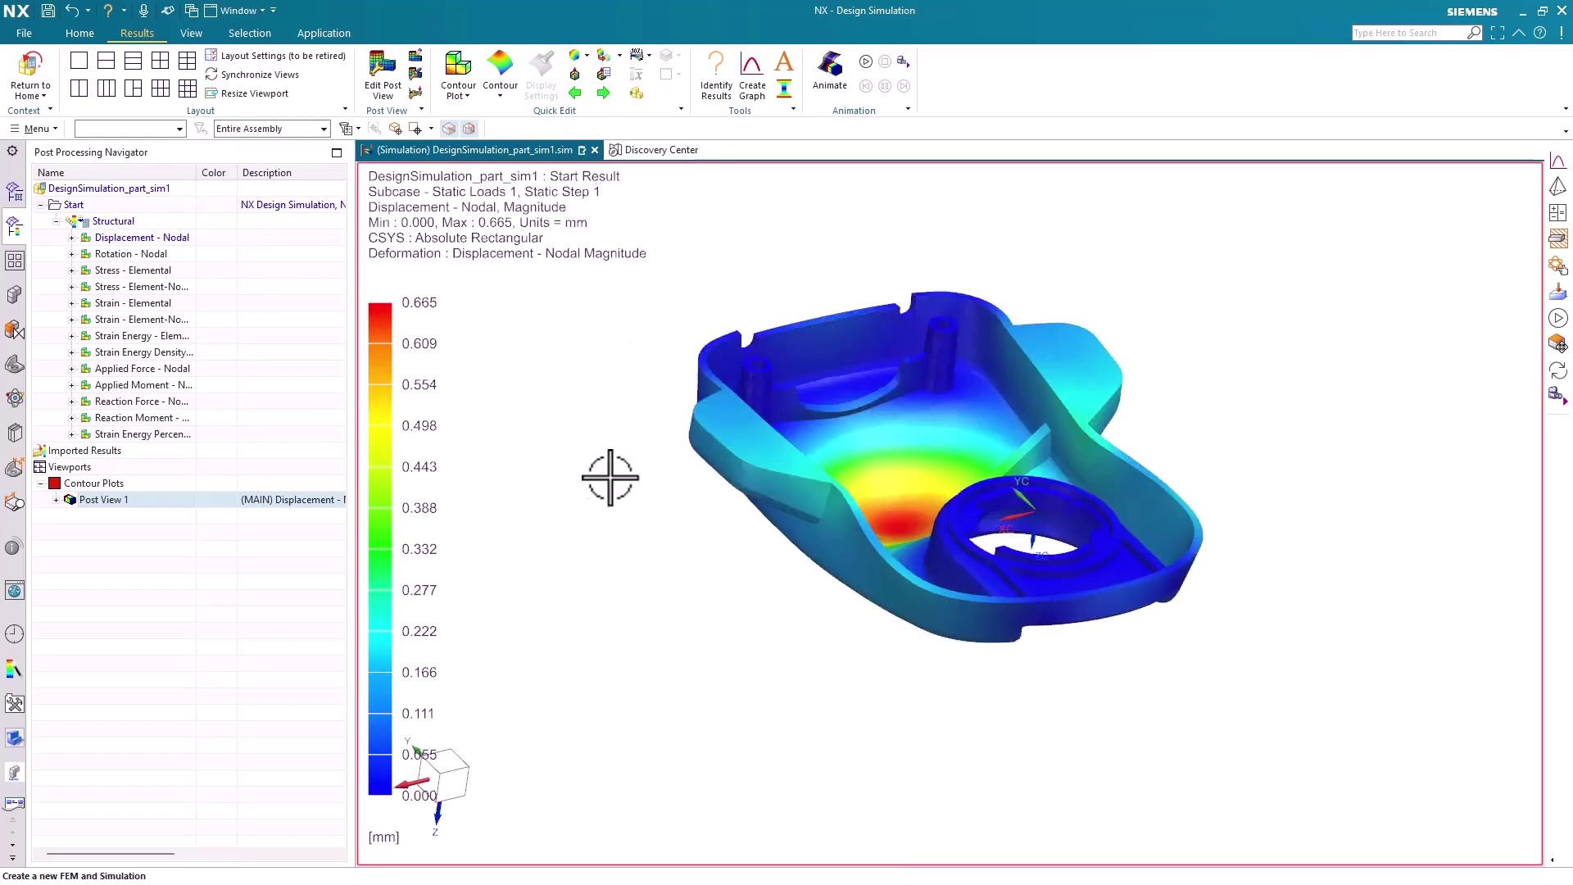
- In the idealized part, move the boss and rib faces 10 mm with Move Face
click(25, 192)
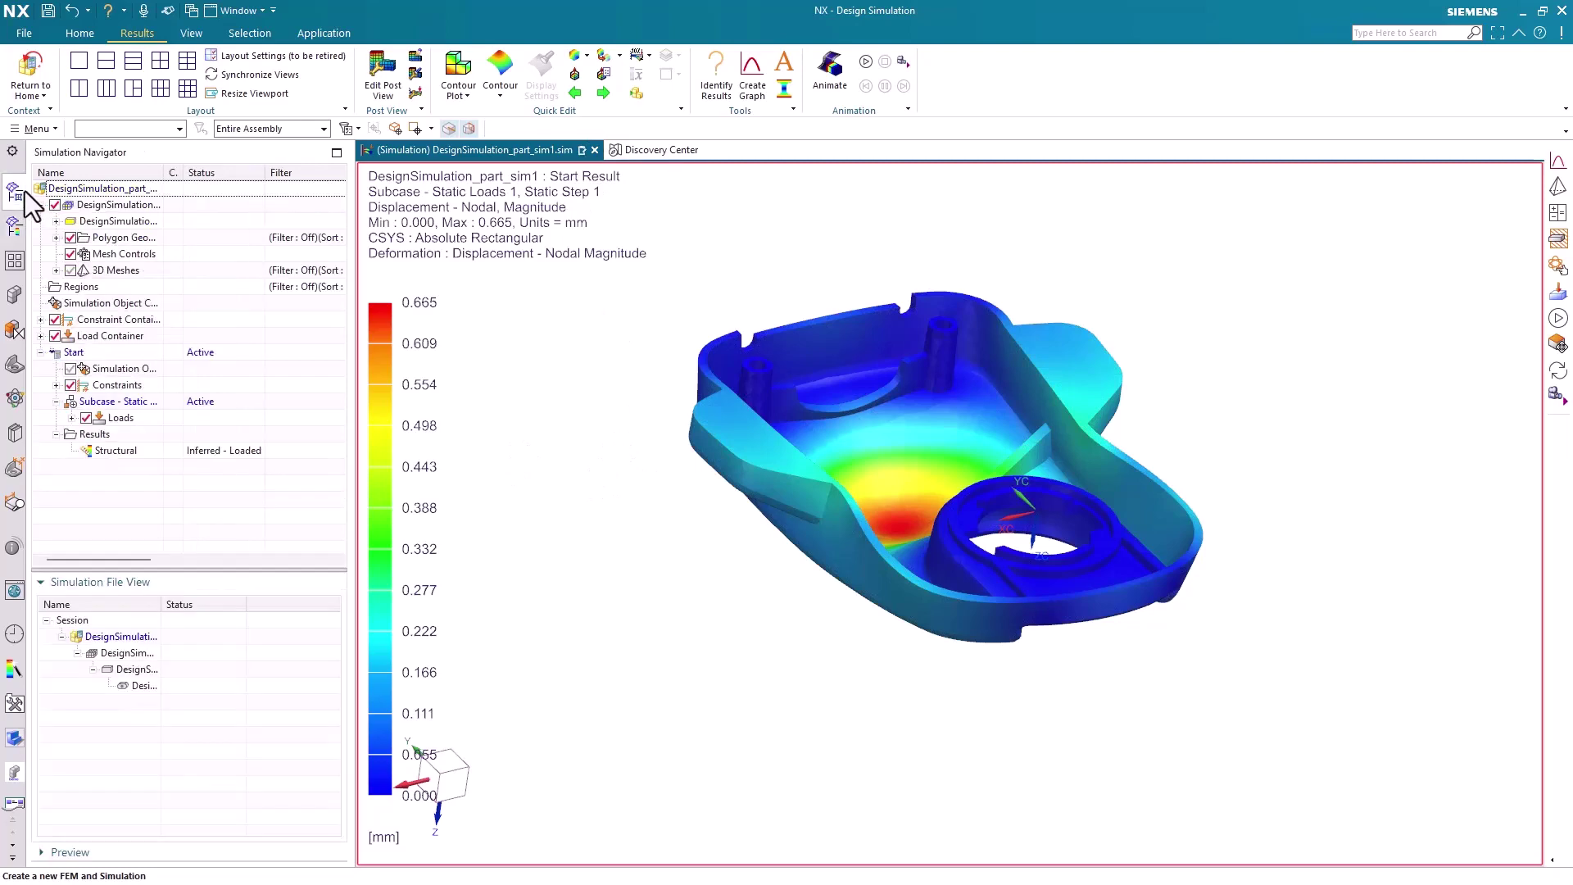
double_click(138, 671)
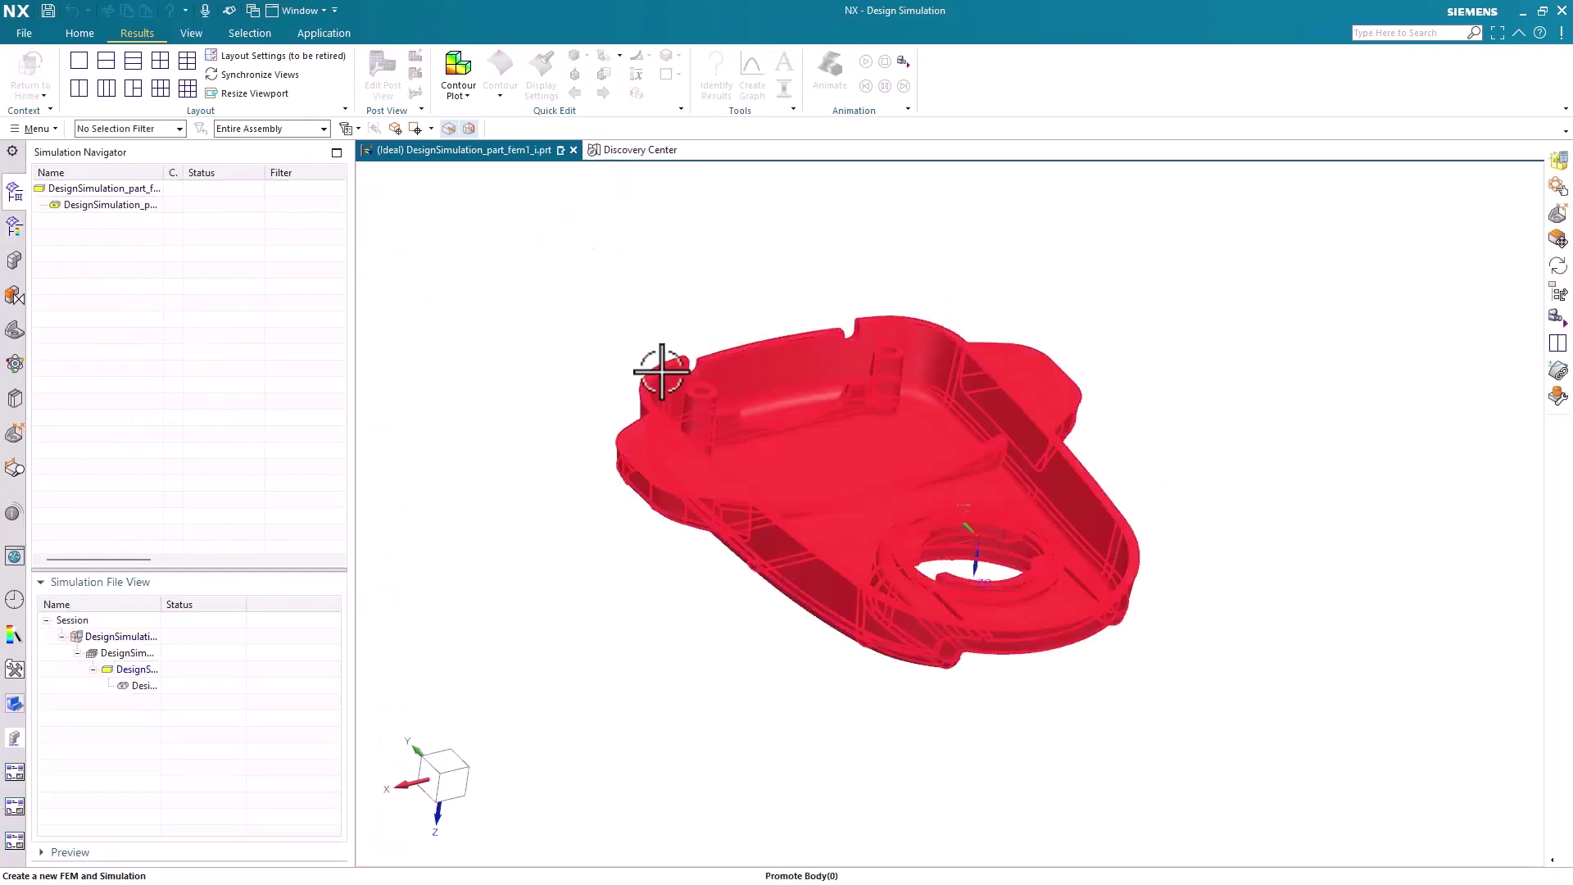
click(79, 32)
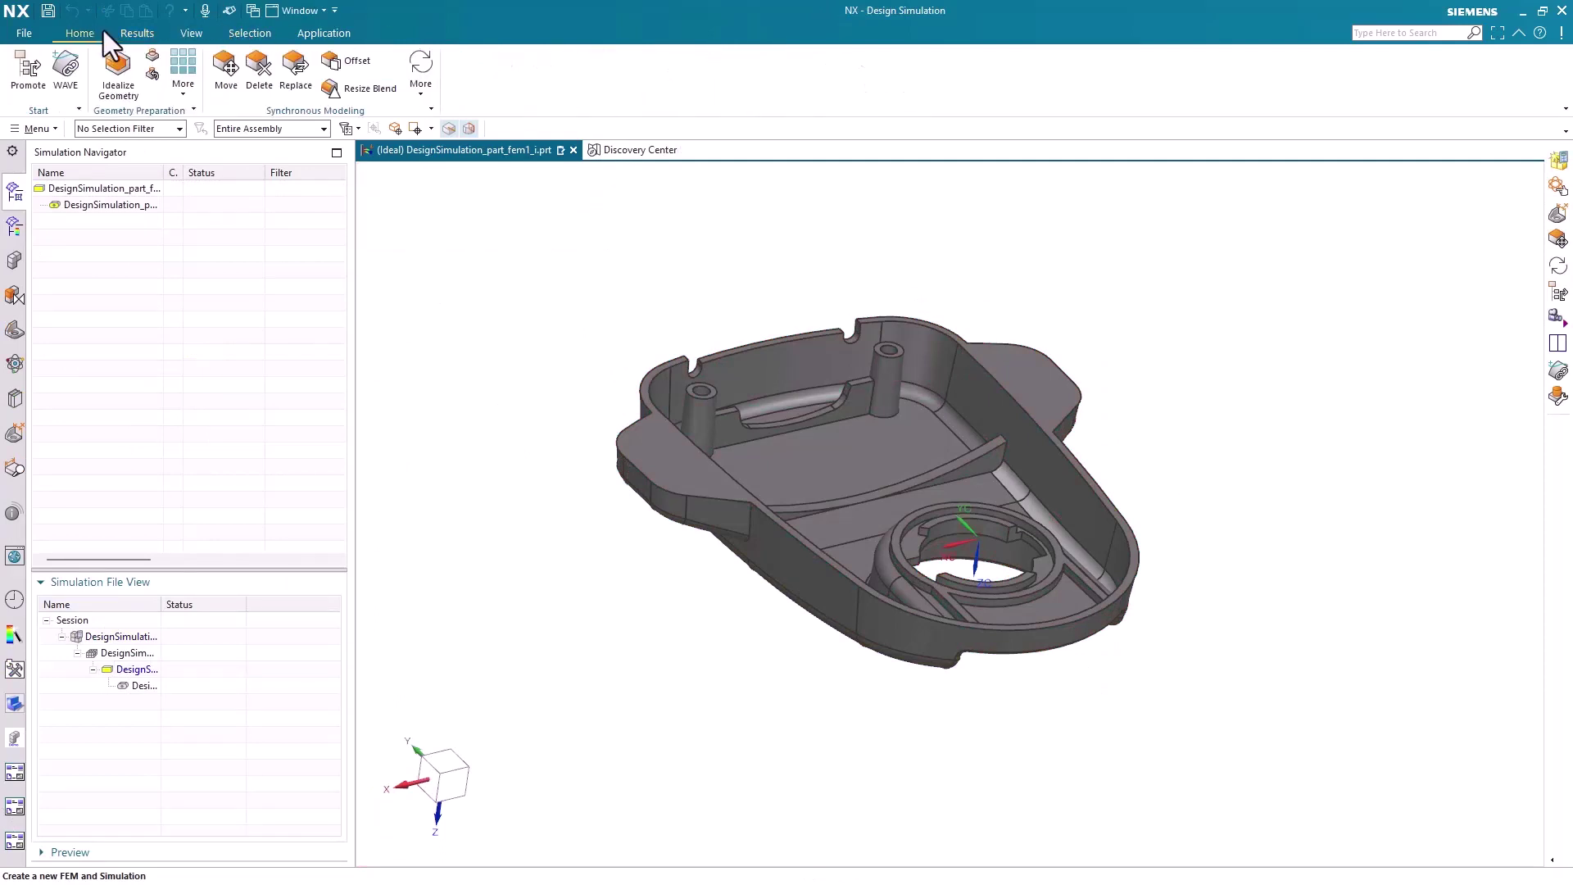
click(237, 63)
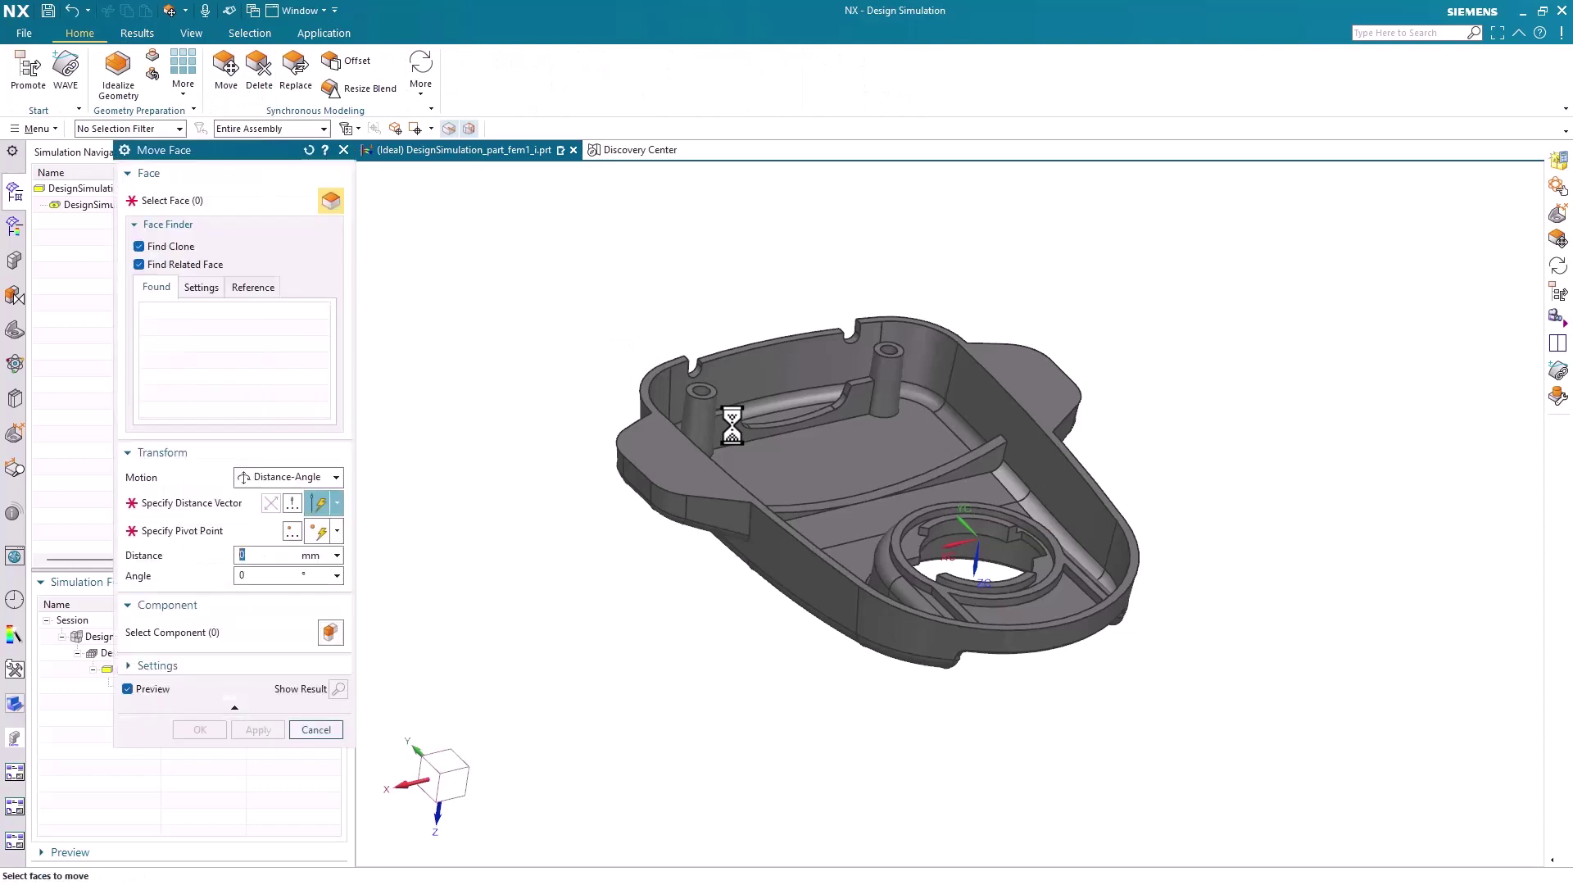
click(744, 430)
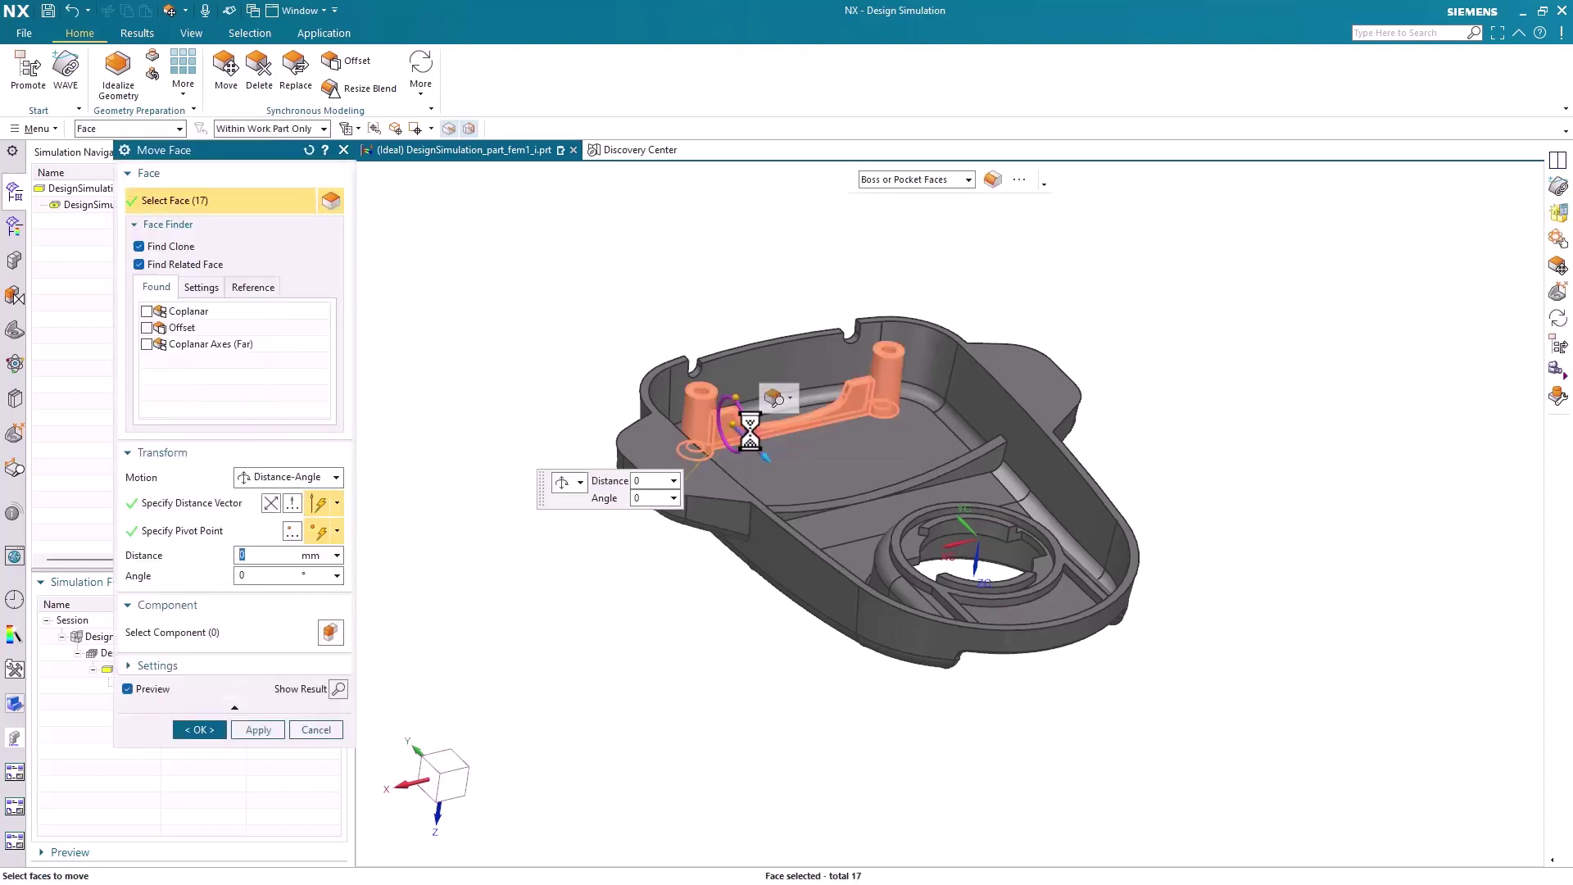
drag(784, 470, 793, 476)
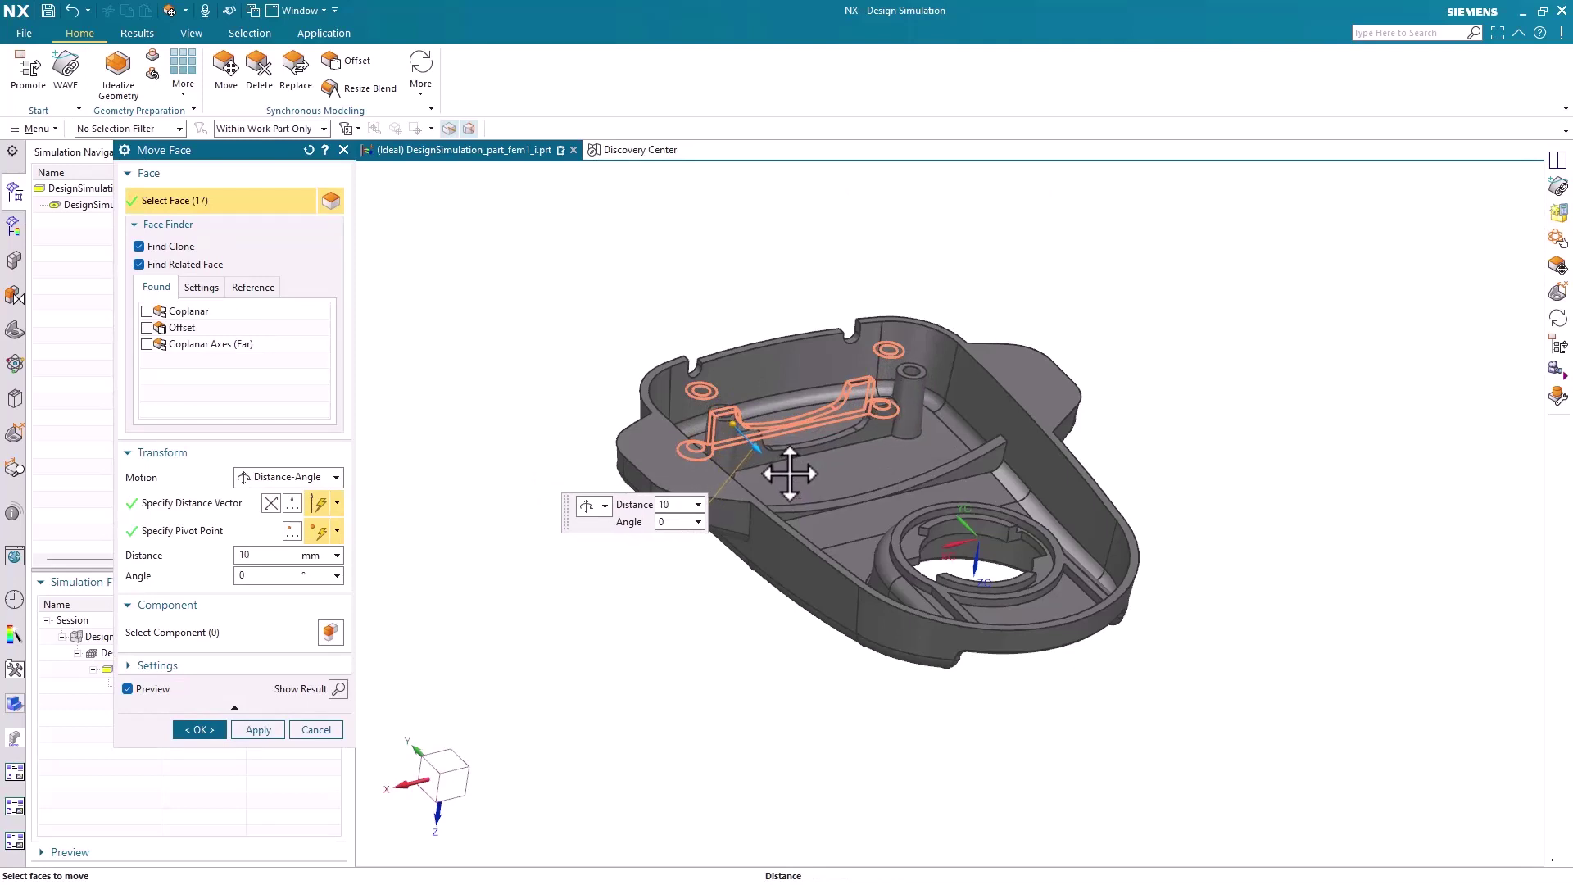
middle_click(792, 476)
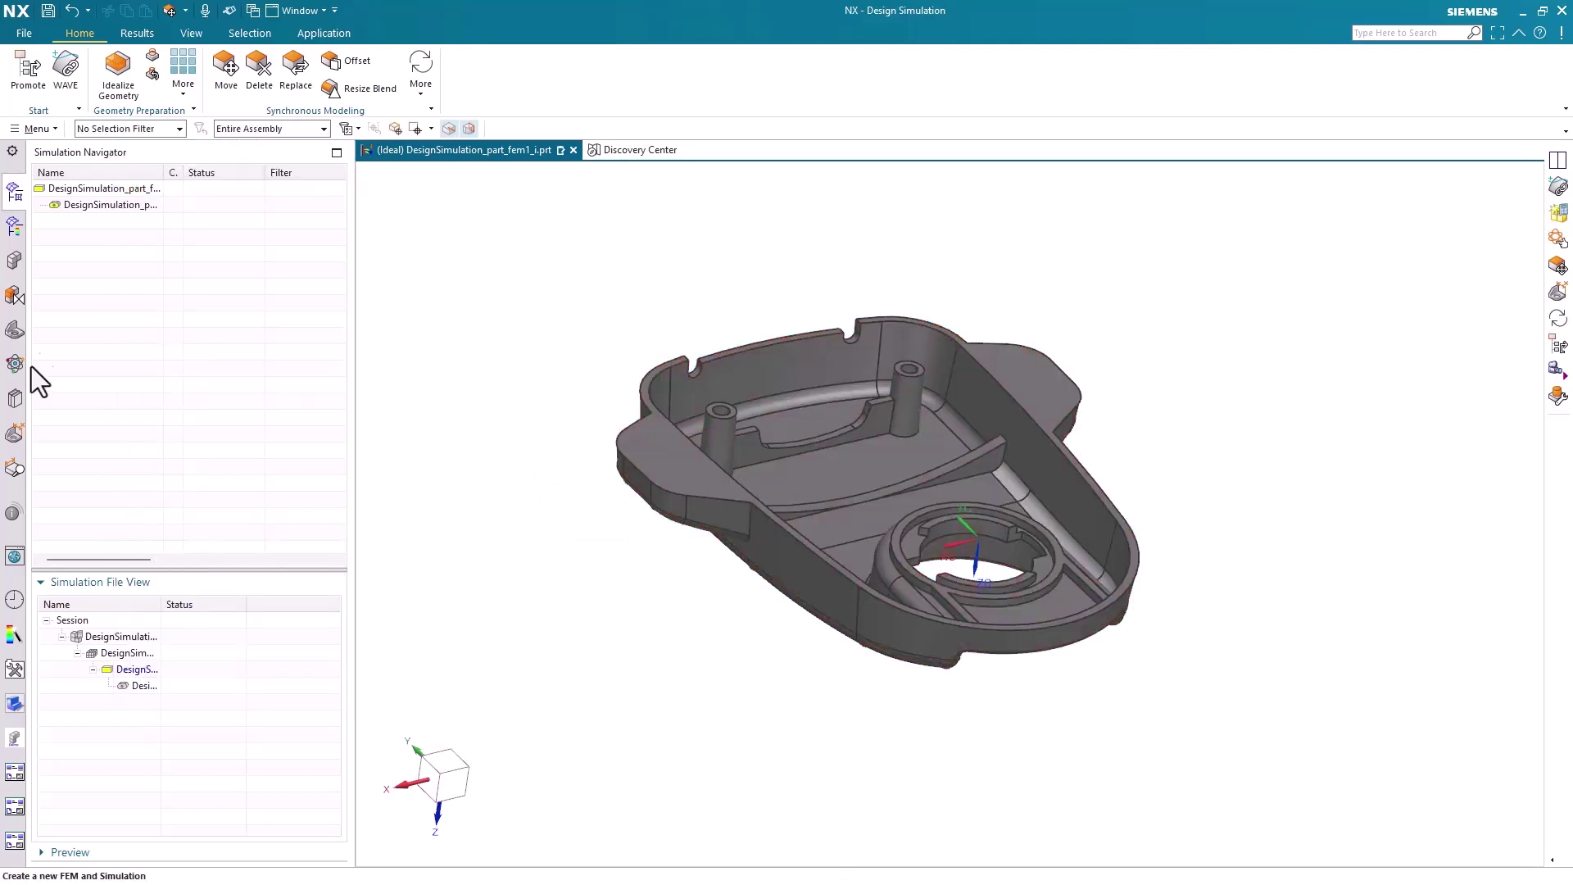
- Open the FEM file and update the mesh to the modified housing geometry
double_click(136, 660)
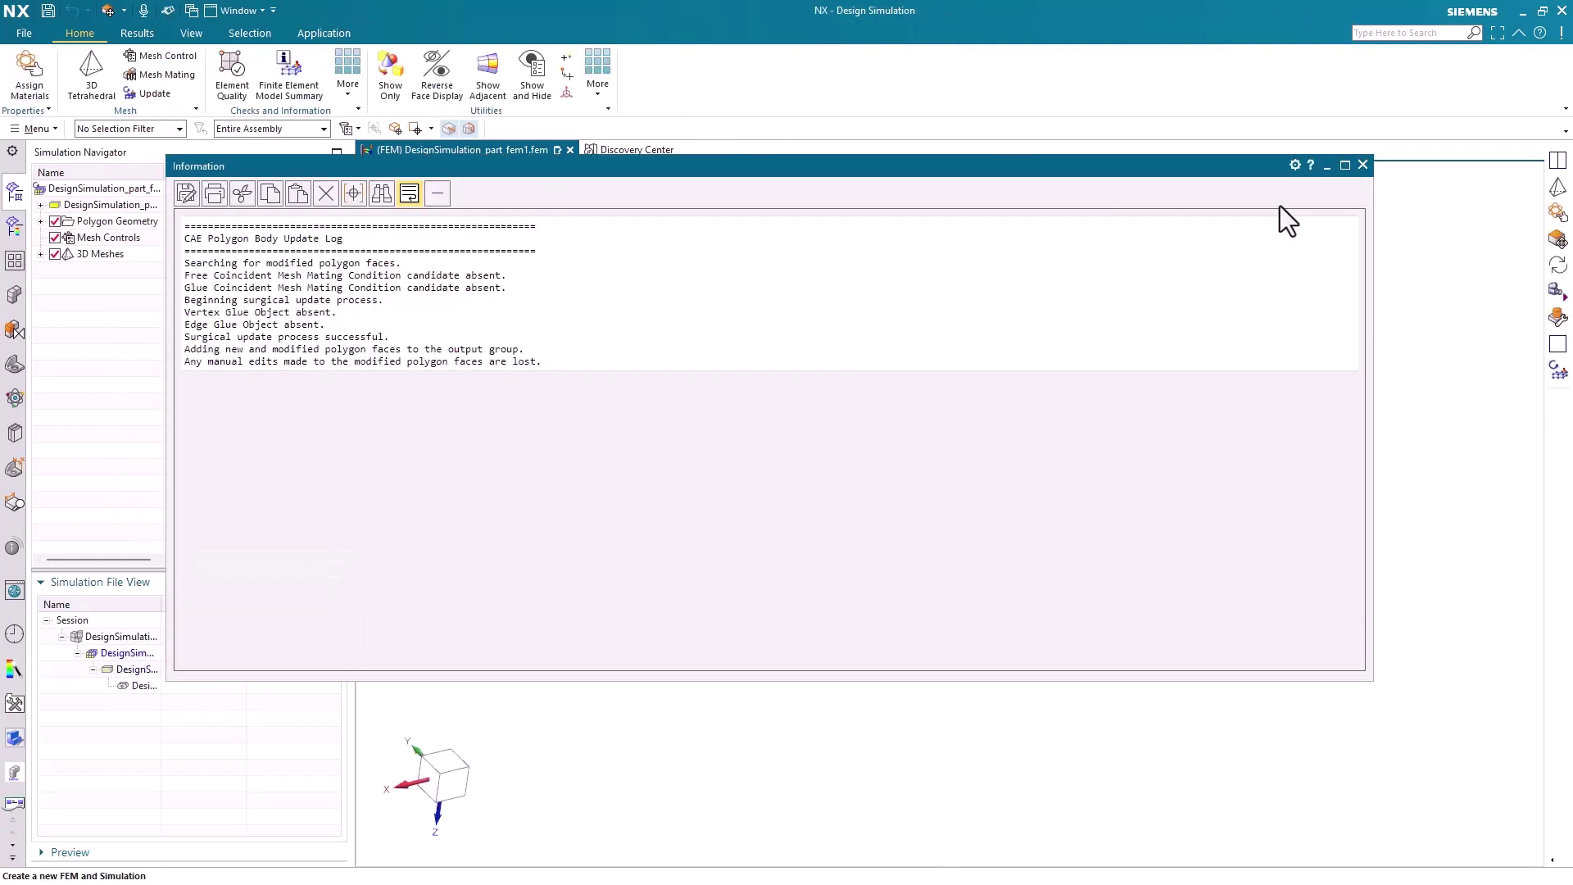
click(1362, 165)
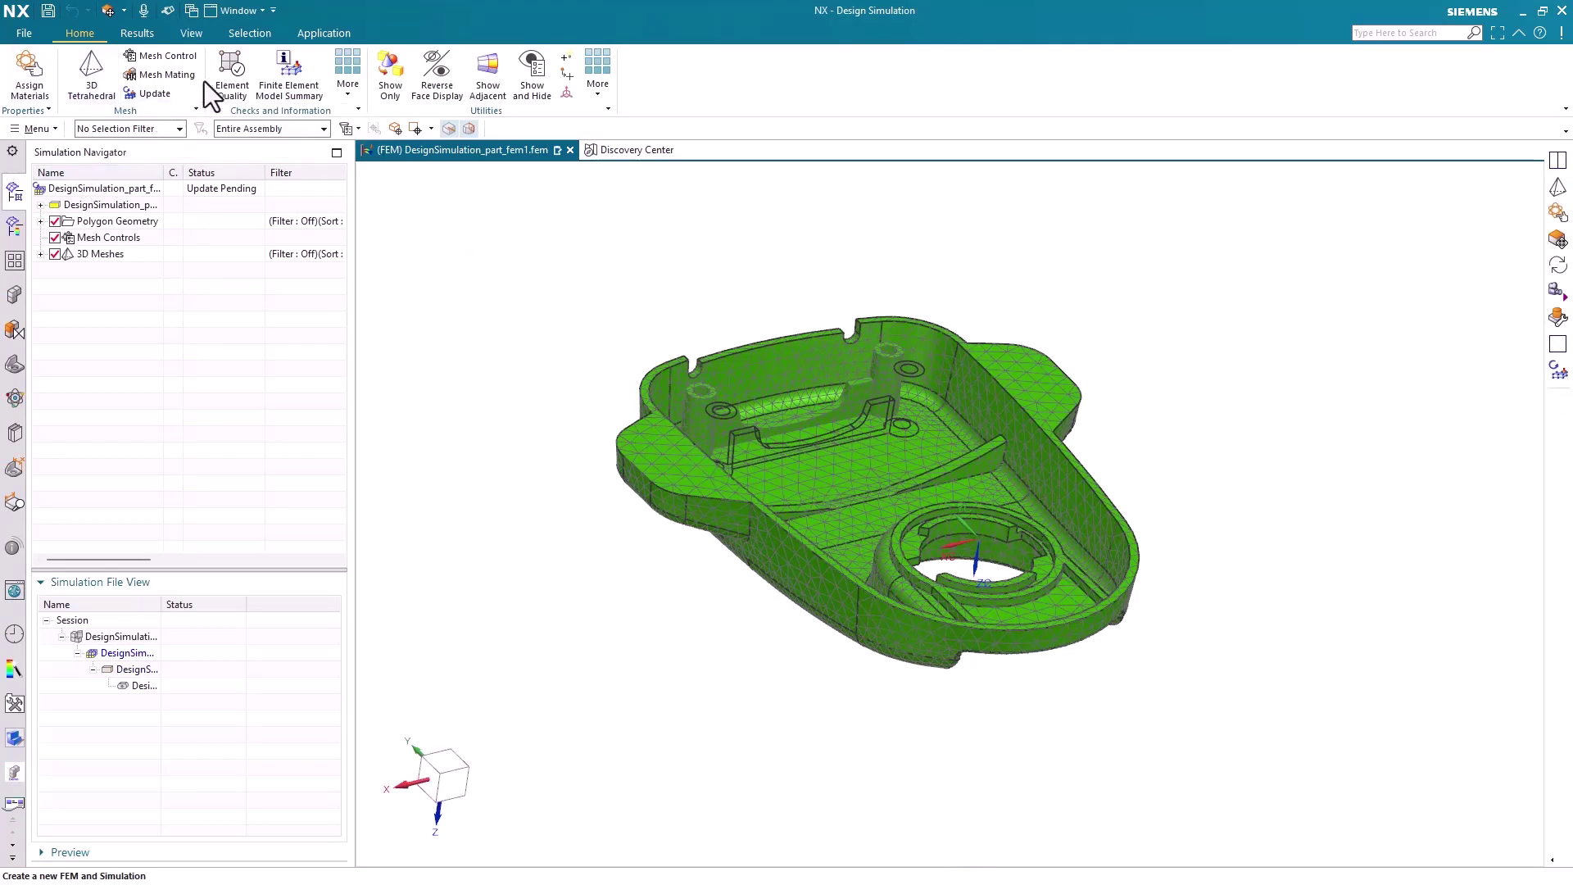
click(161, 97)
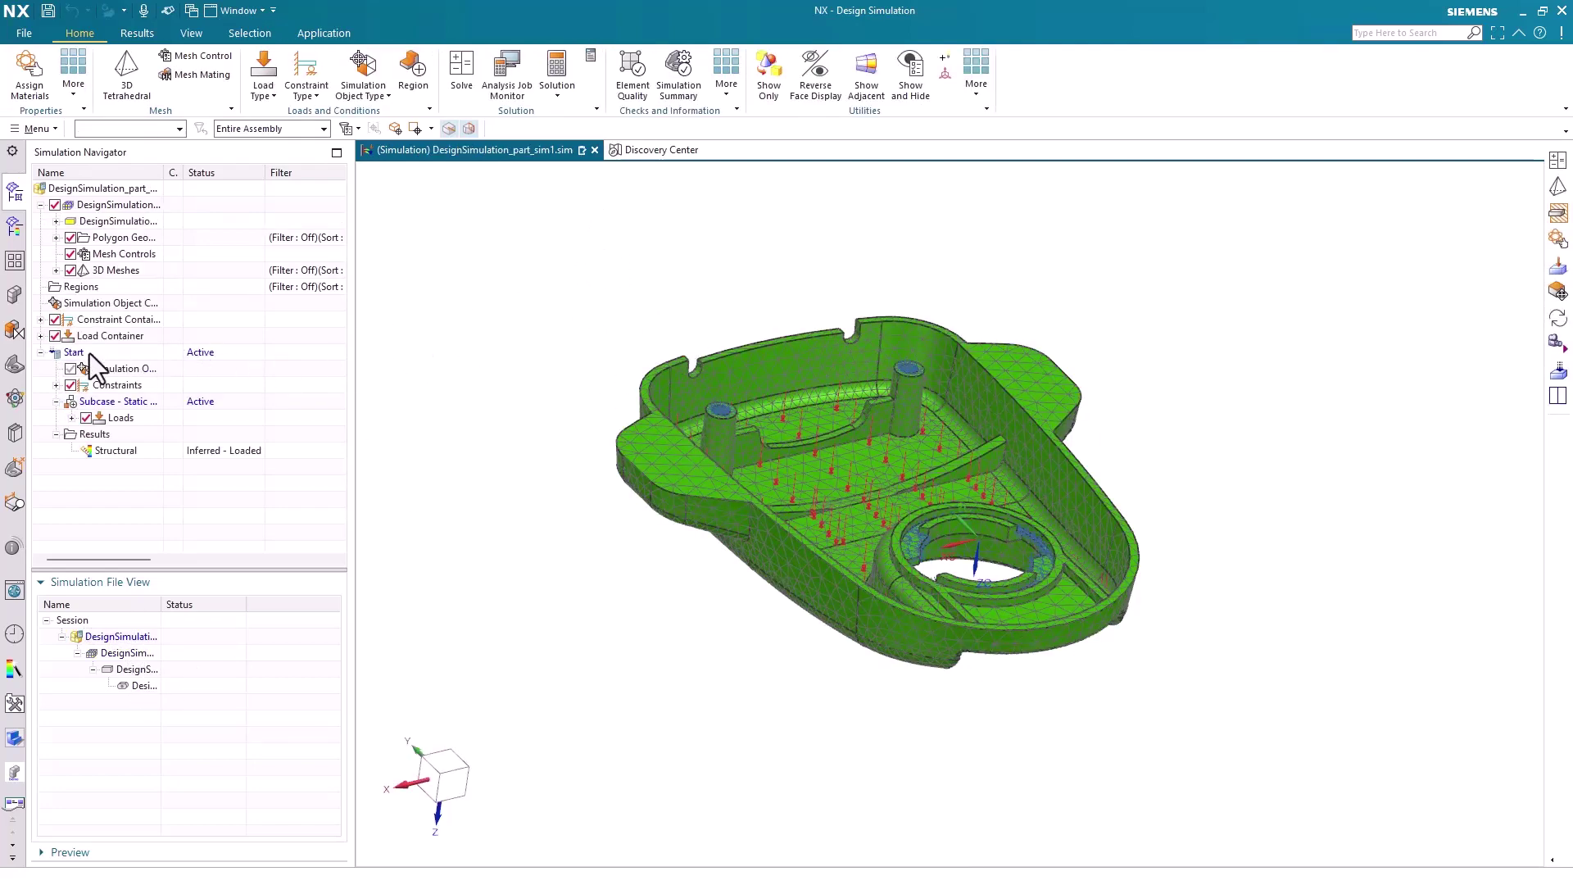
- Clone the Start solution and rename the copy to 'change'
right_click(89, 351)
click(123, 421)
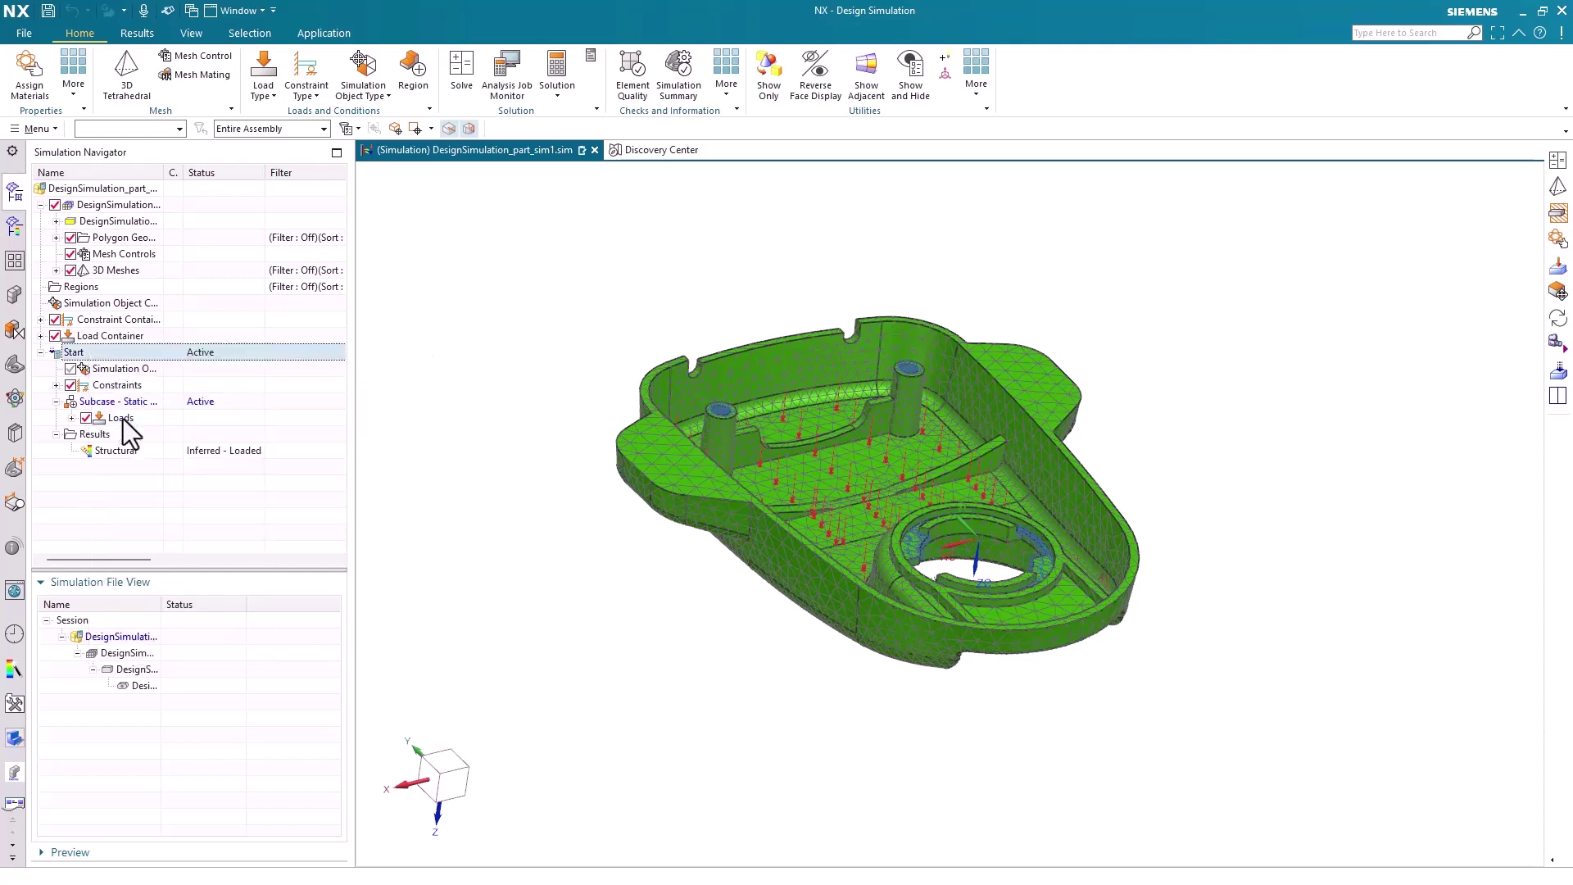
right_click(101, 468)
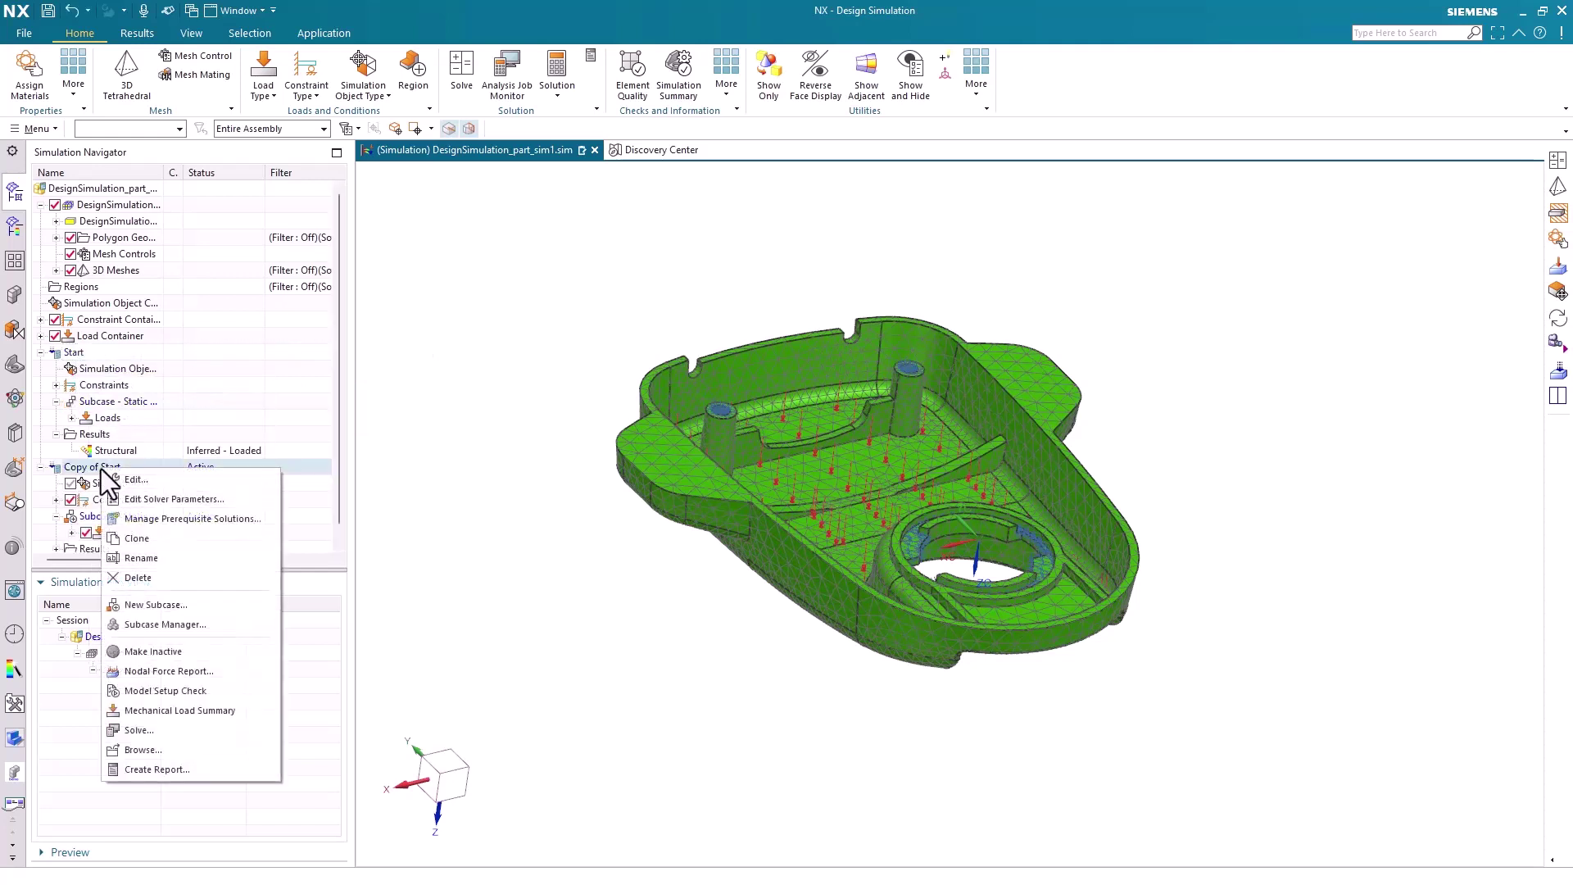
click(145, 559)
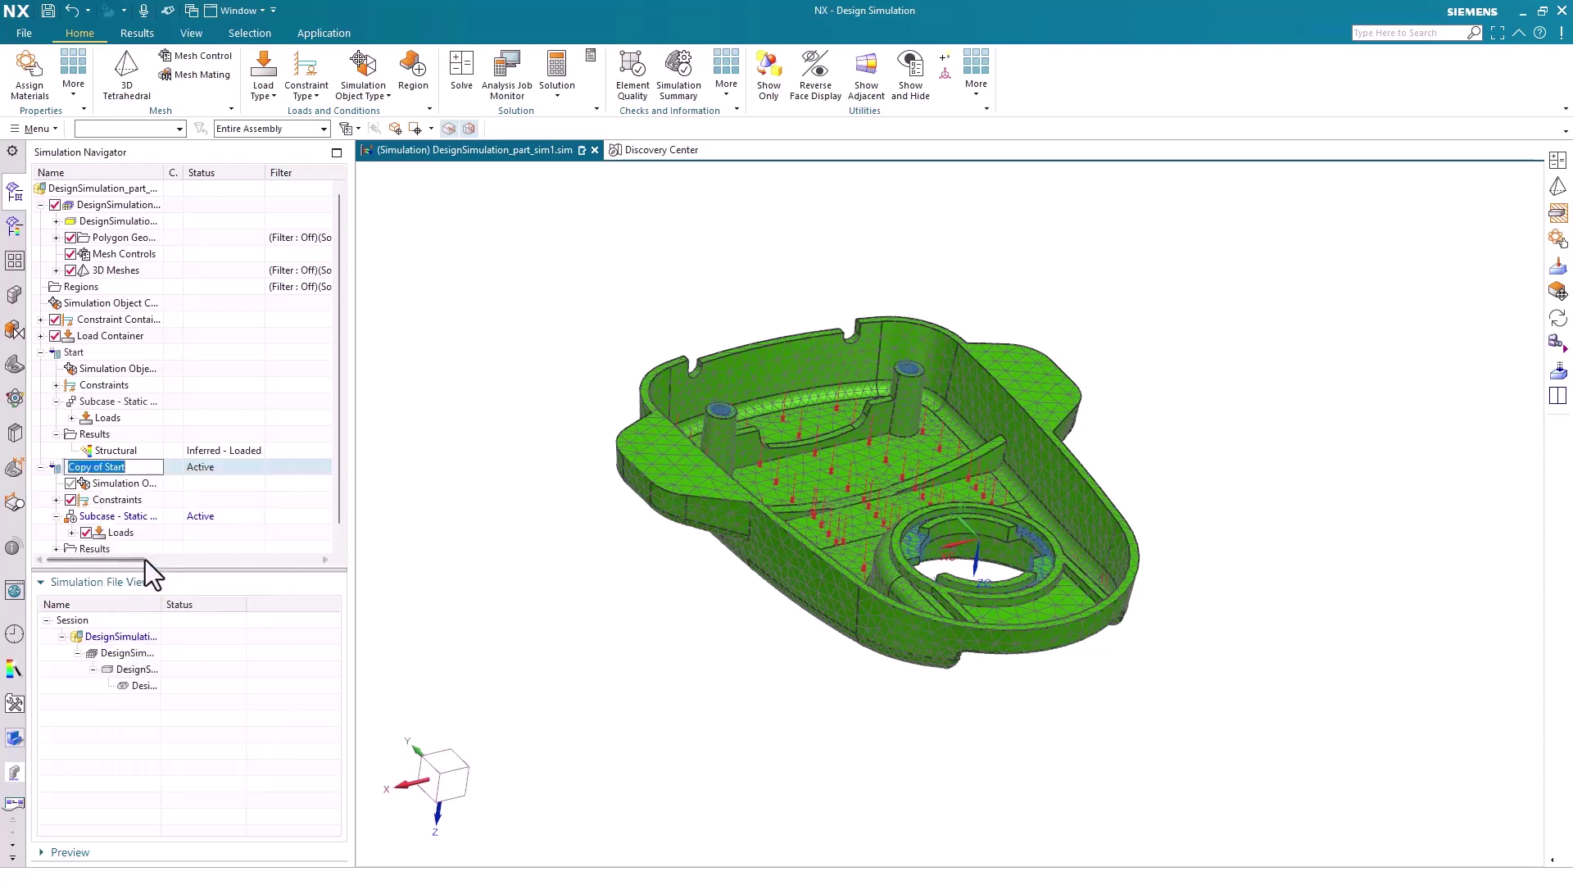
text(change)
key(Return)
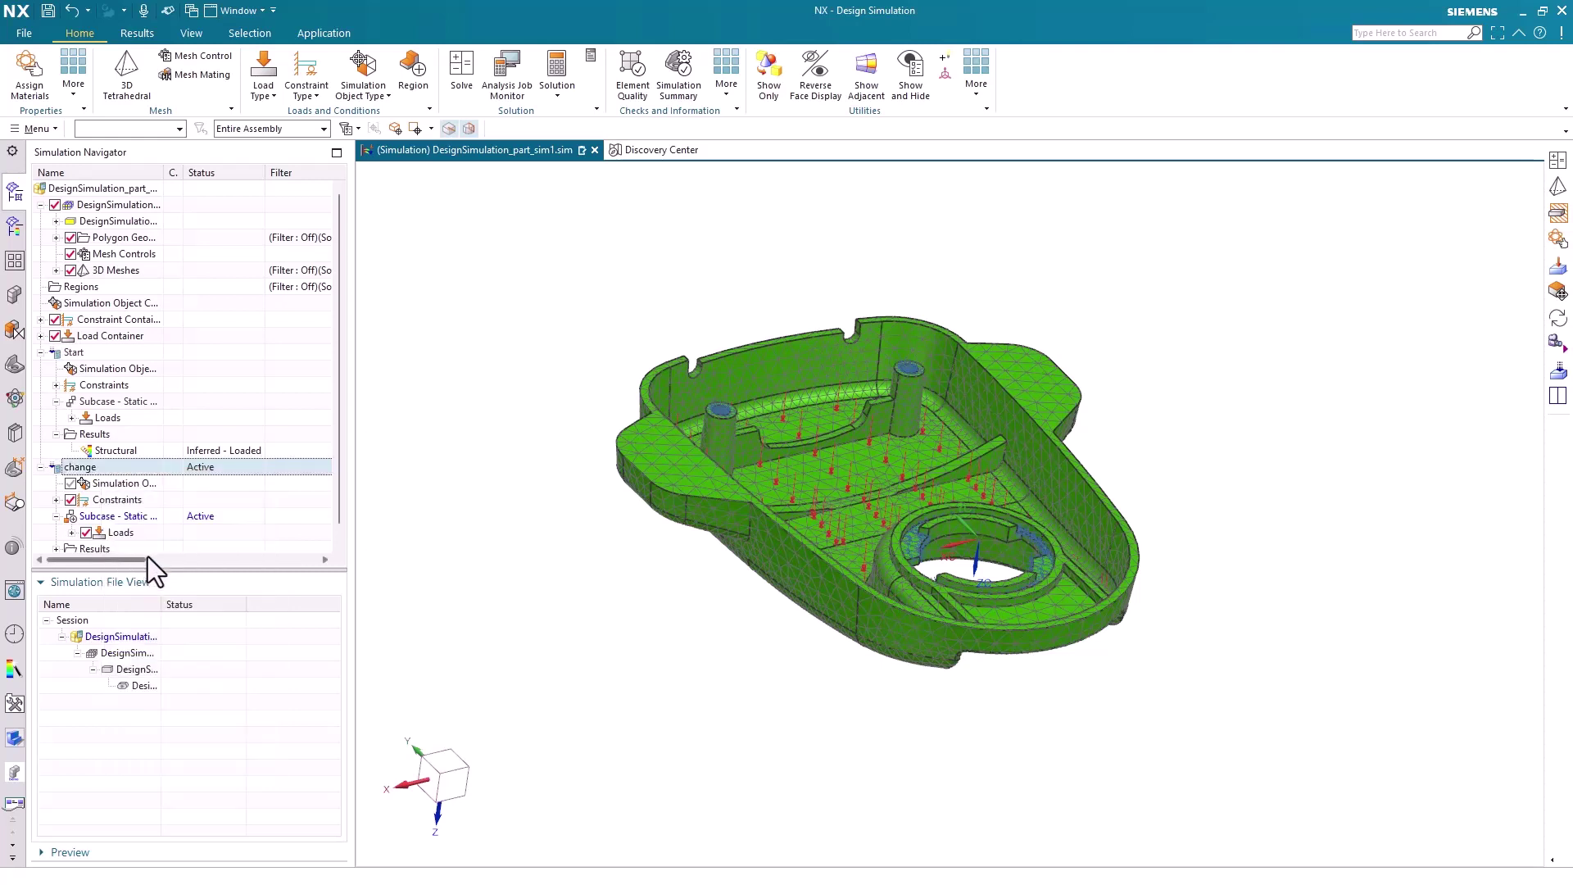
- Solve the change solution with Nastran, review its messages and close the monitors
right_click(105, 470)
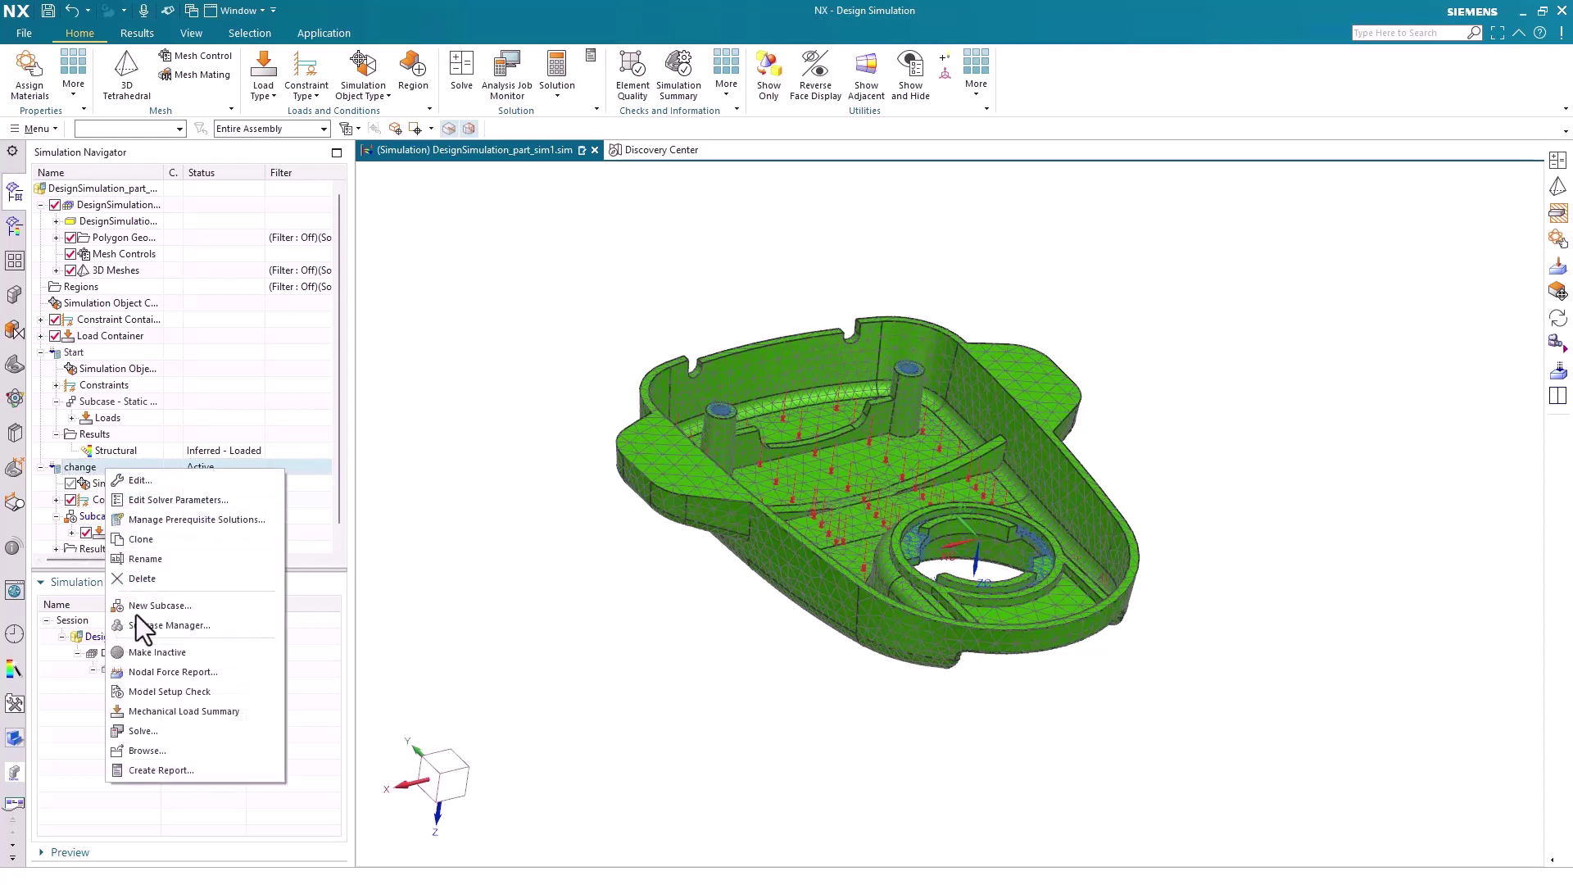
click(136, 731)
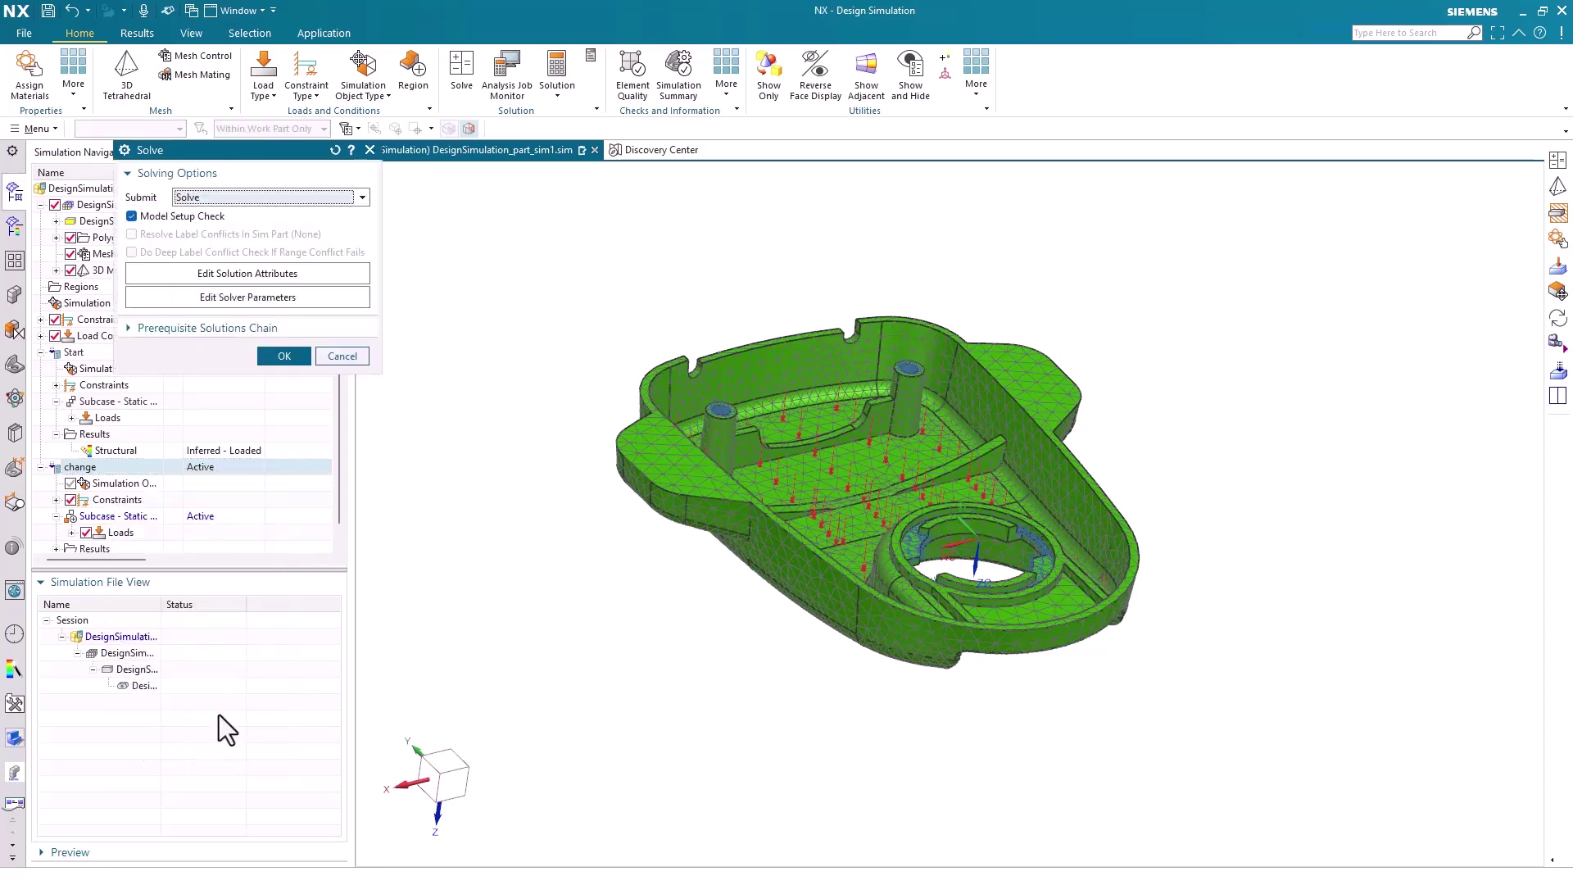
middle_click(277, 303)
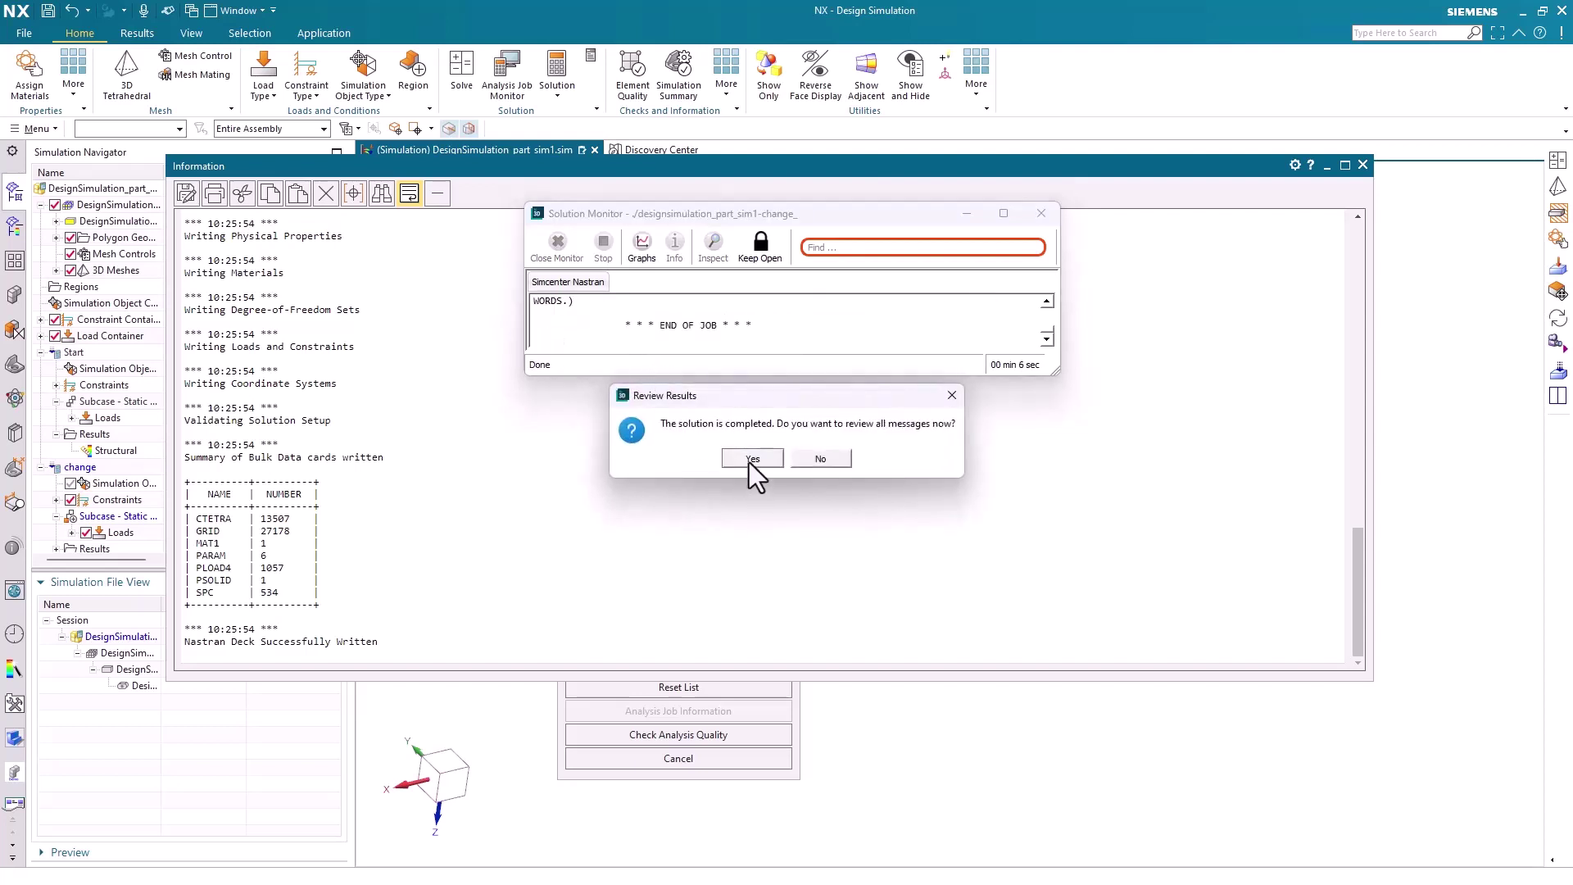
click(749, 461)
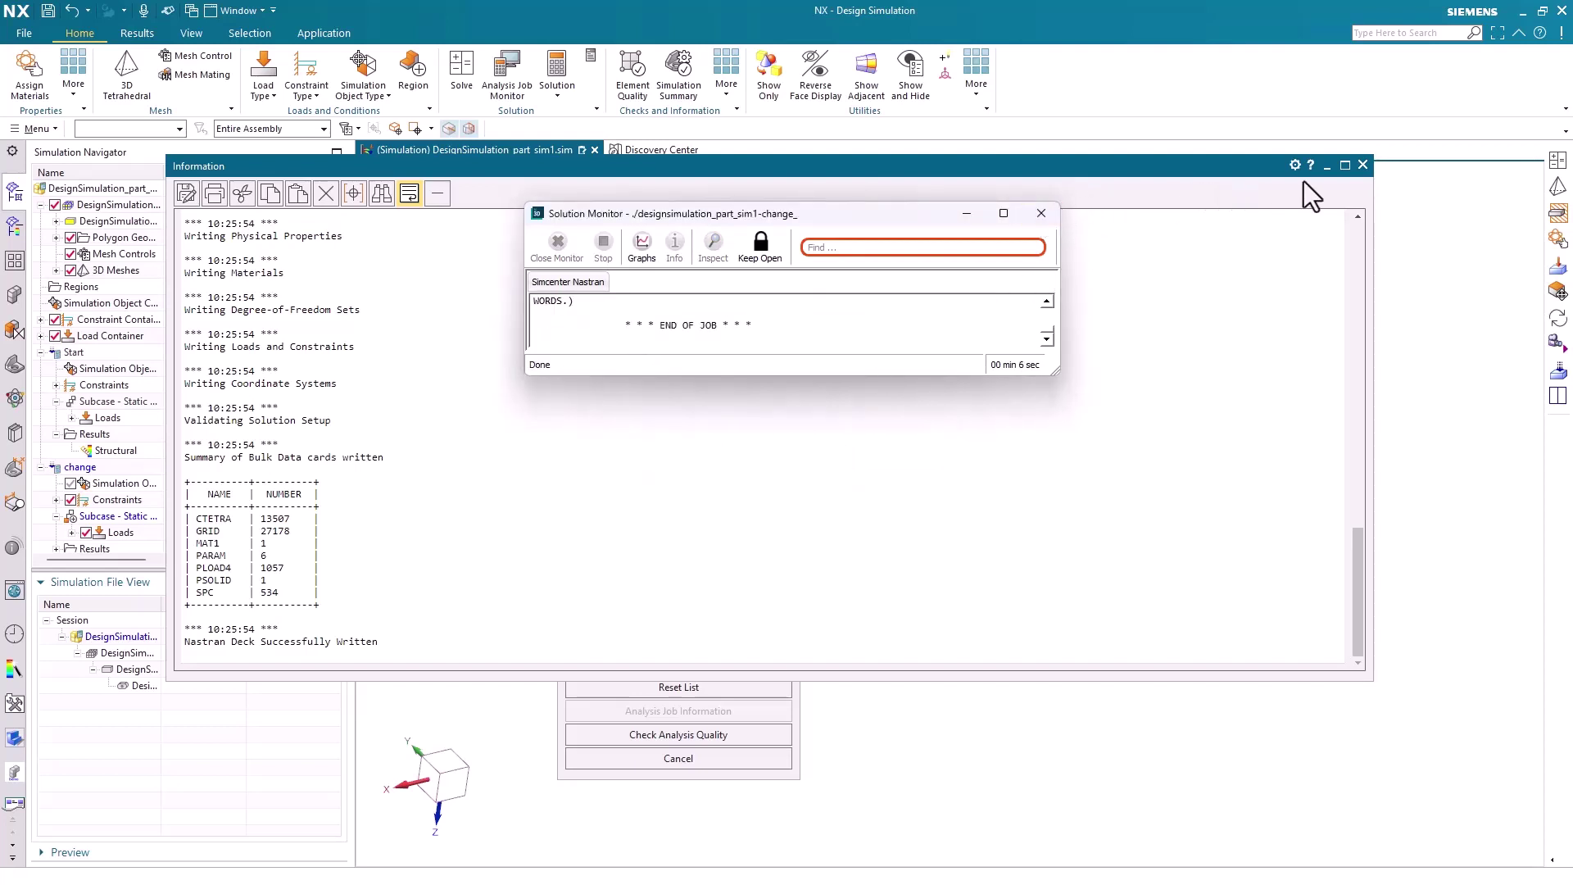
click(1364, 165)
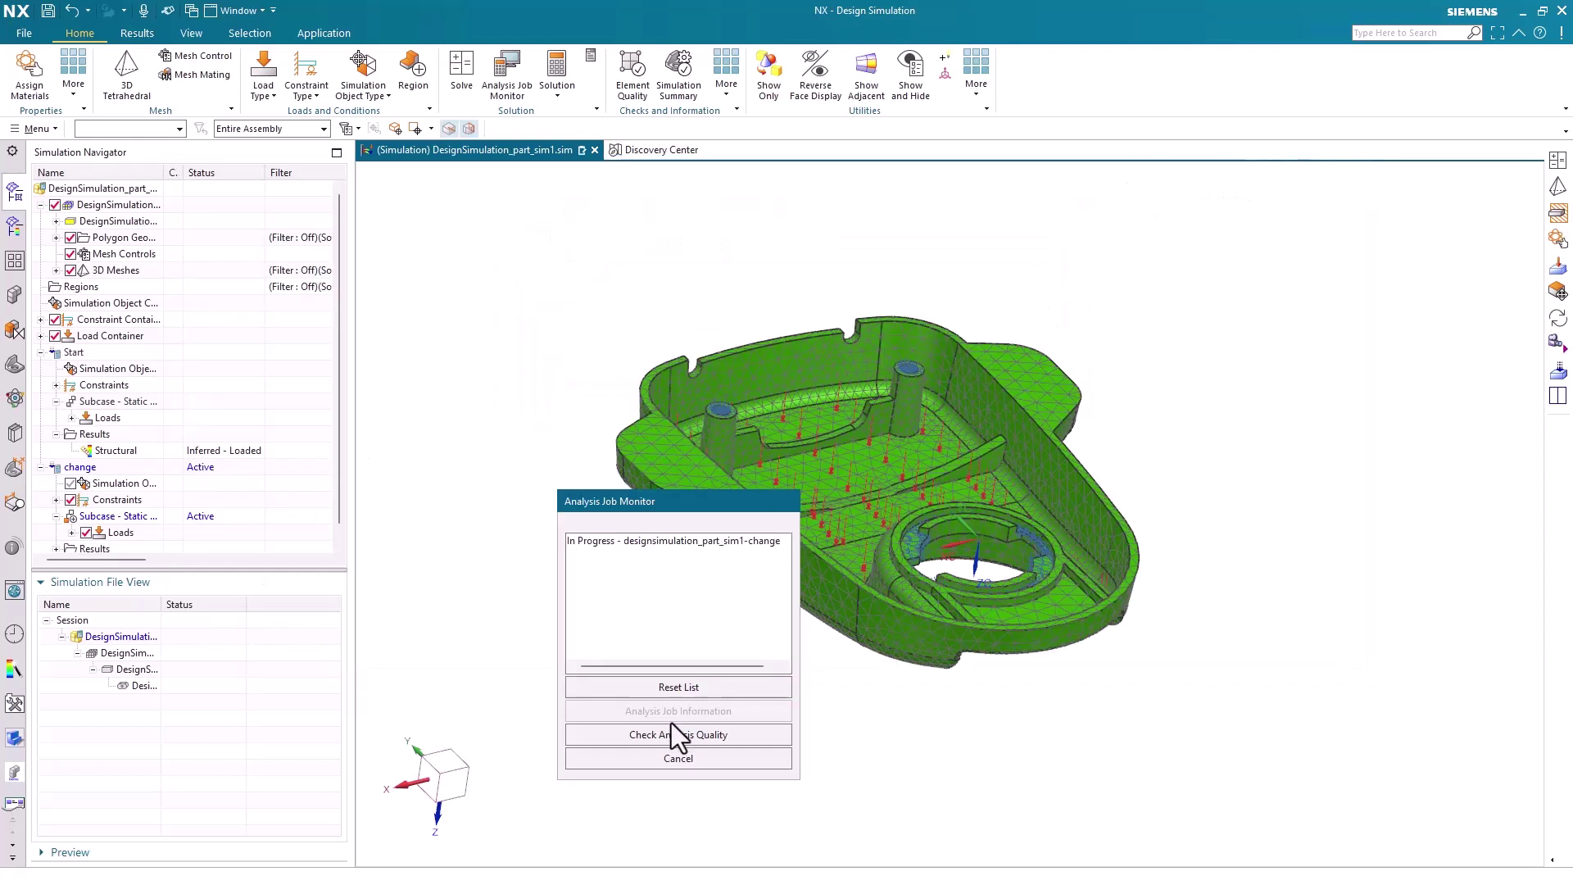
click(651, 762)
- Load the change solution's structural results and expand its result types
scroll(104, 484, down, 1)
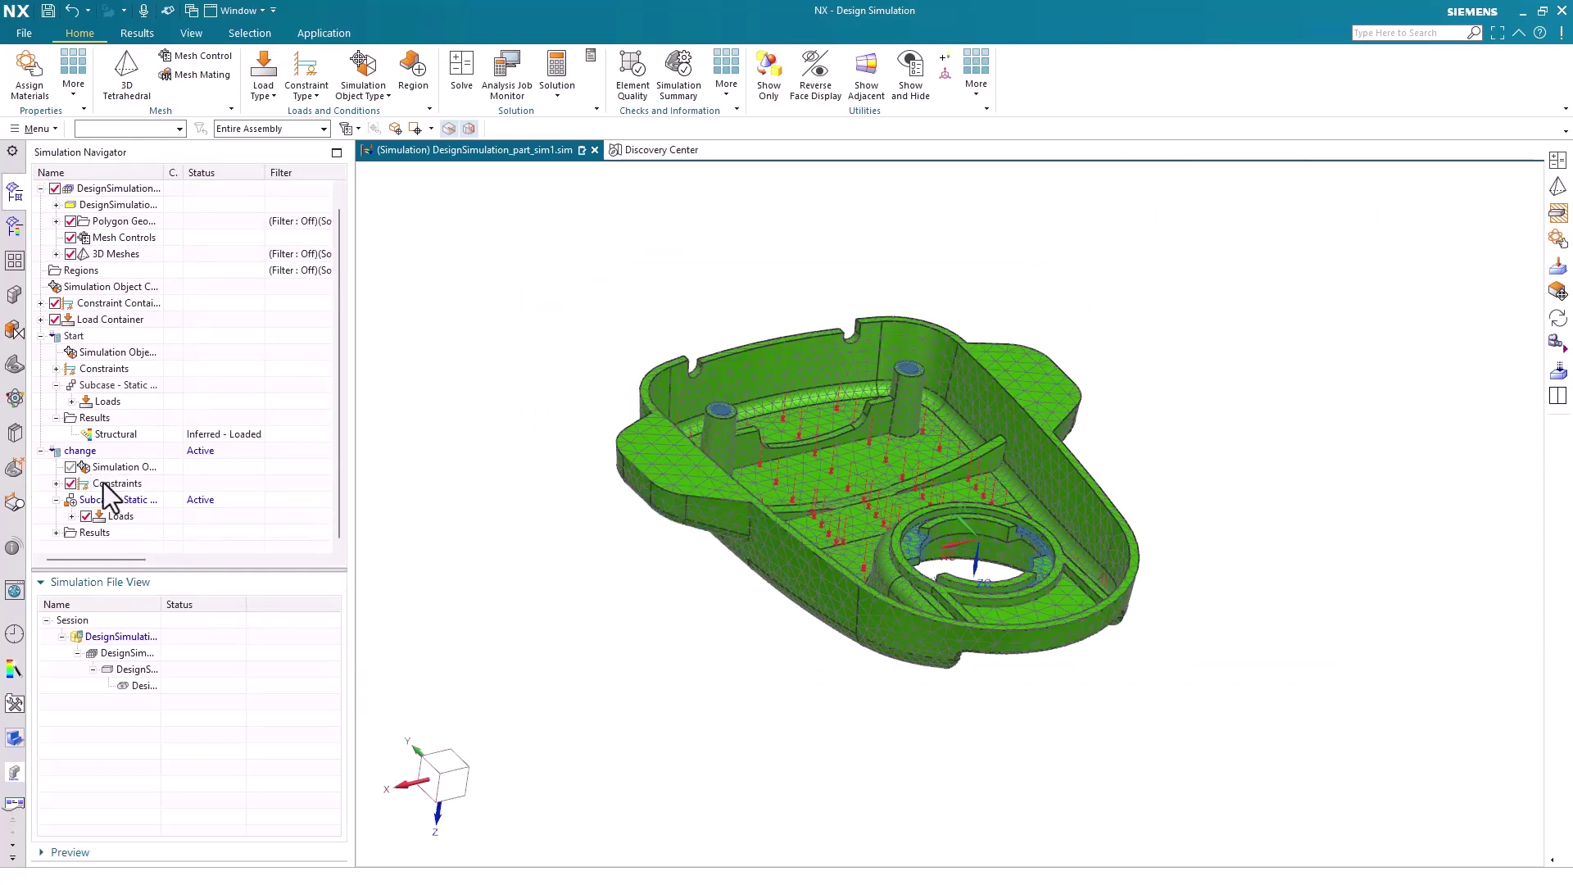
scroll(52, 535, down, 1)
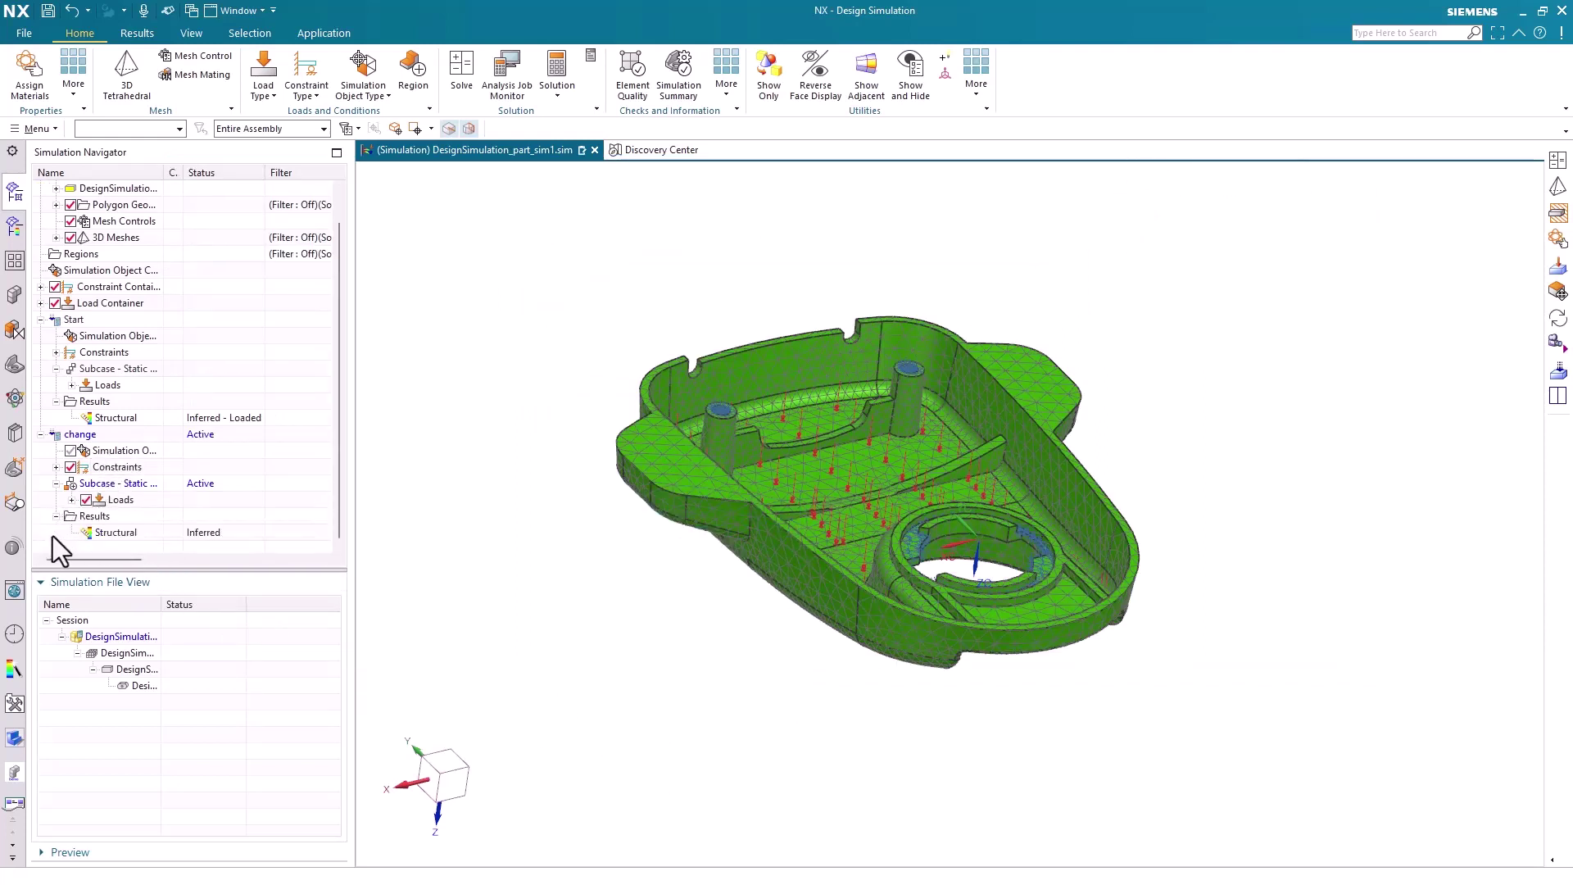
right_click(87, 532)
click(124, 544)
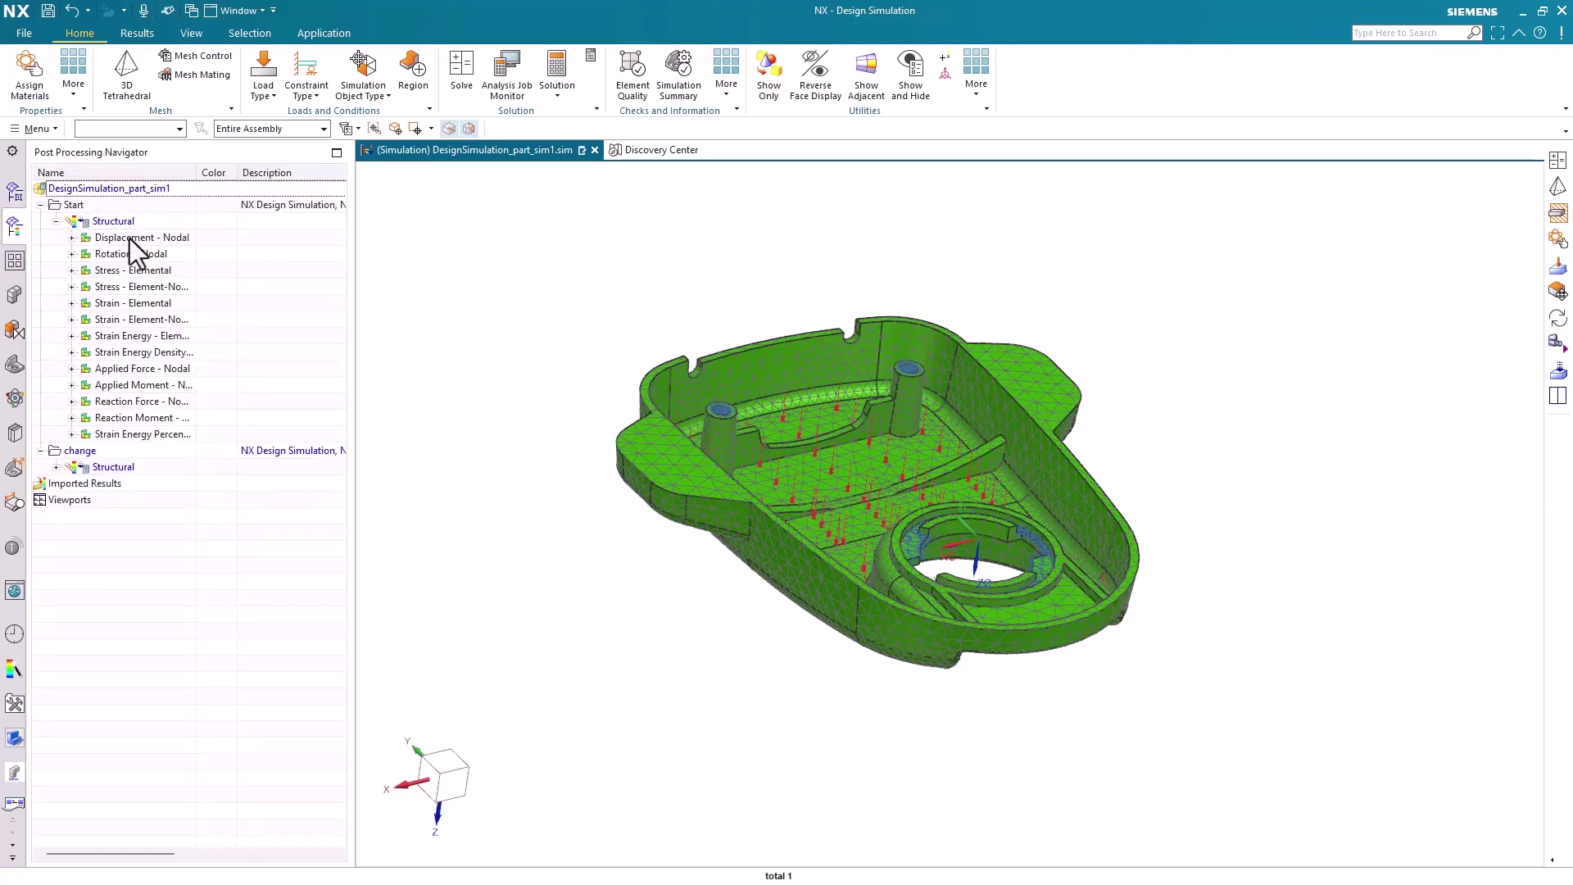
click(54, 466)
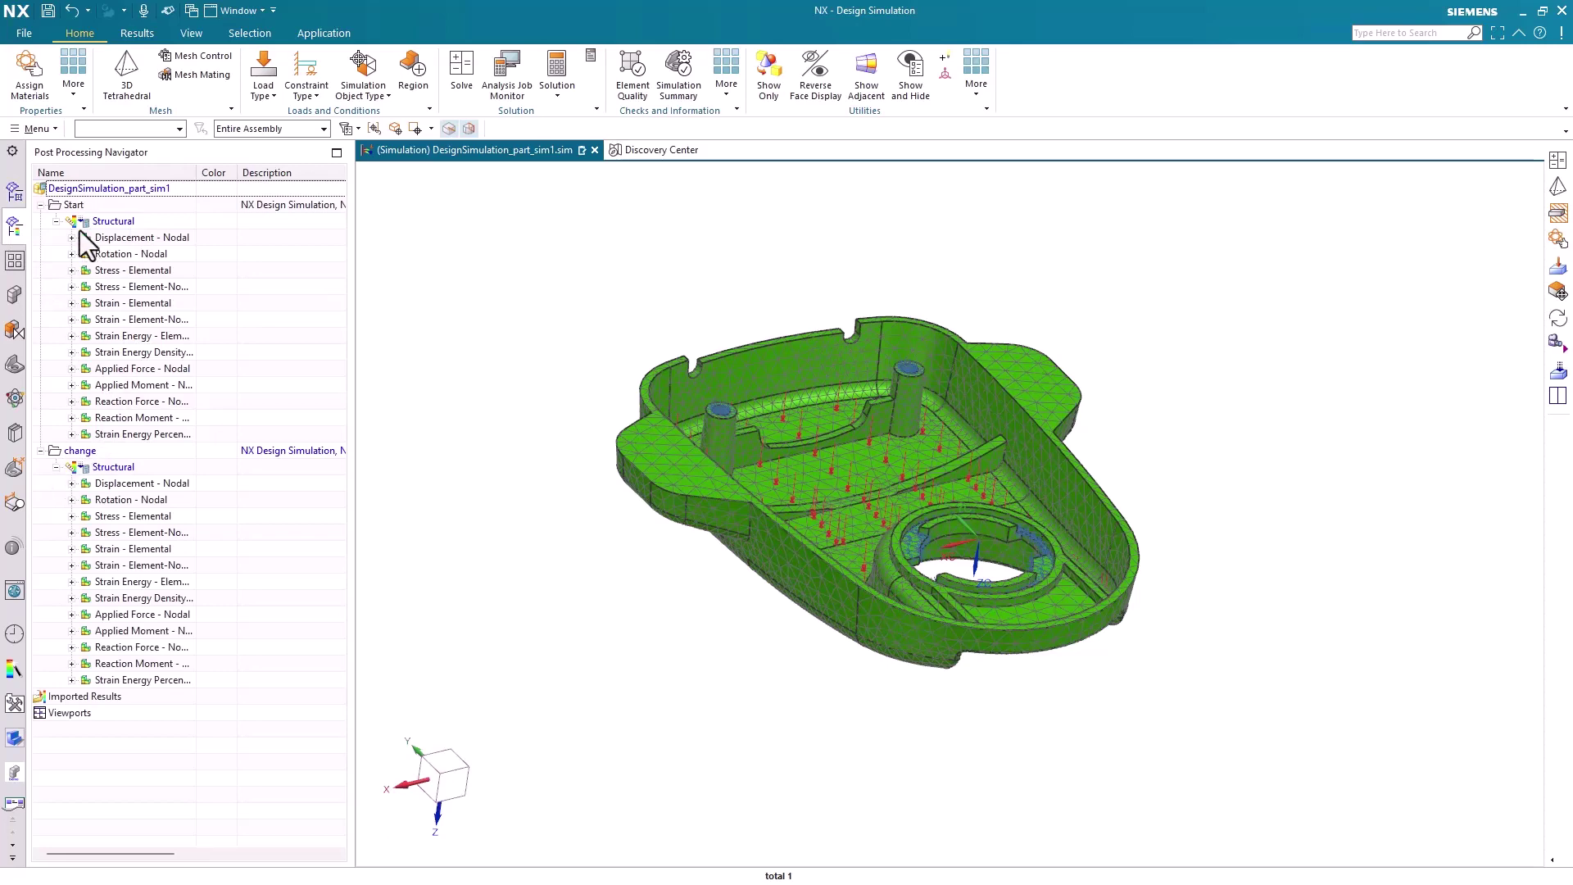
- Split the graphics area into two side-by-side views, with Start Displacement - Nodal (0.665 mm peak) on the left
click(180, 36)
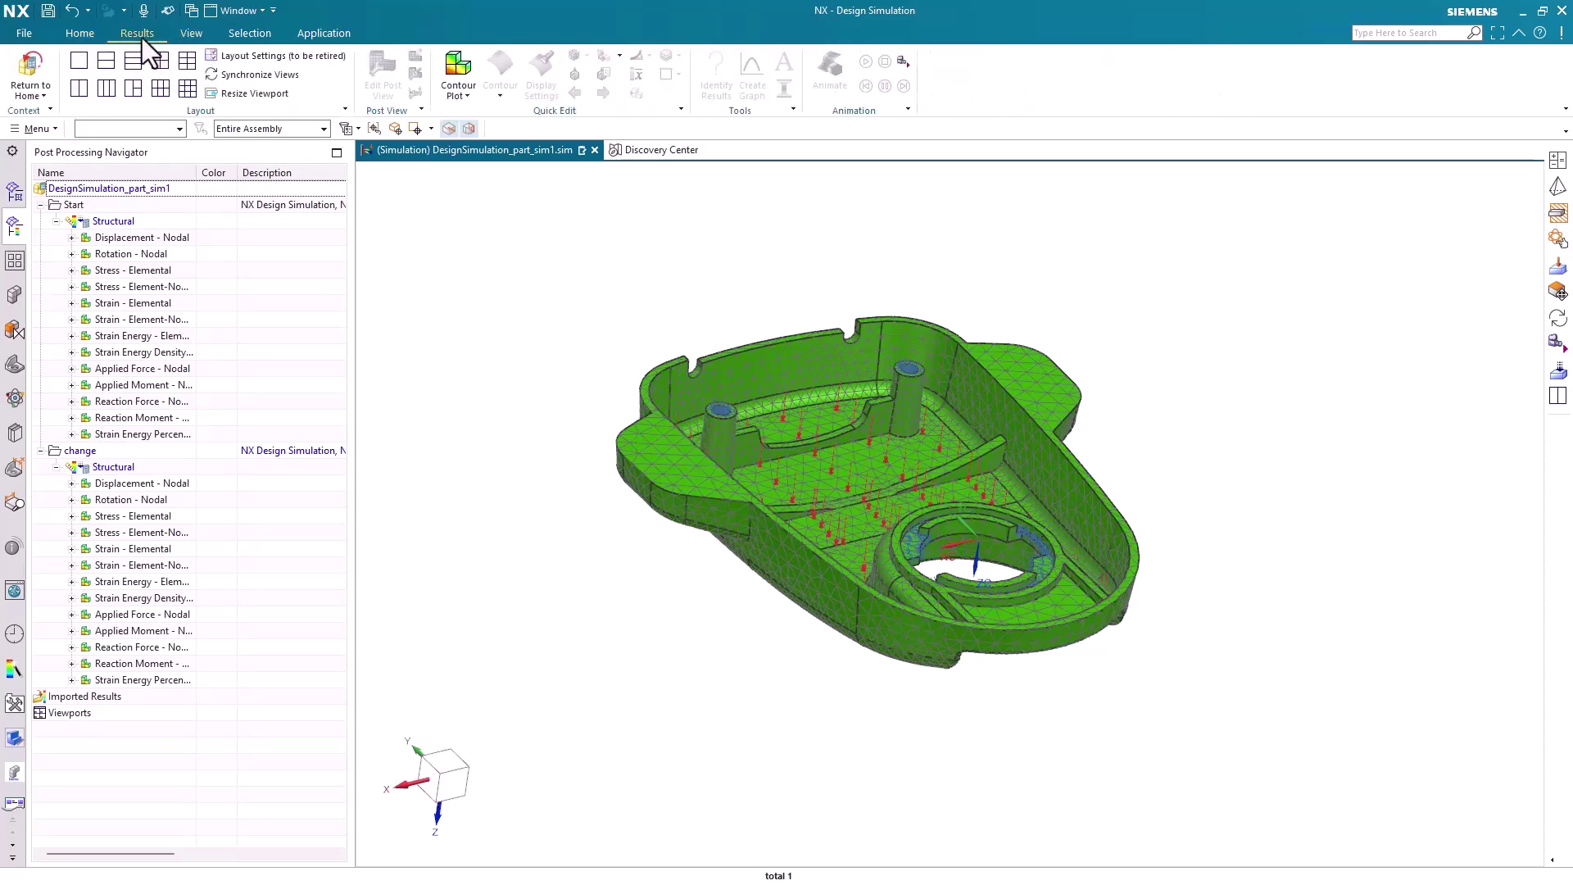
click(80, 87)
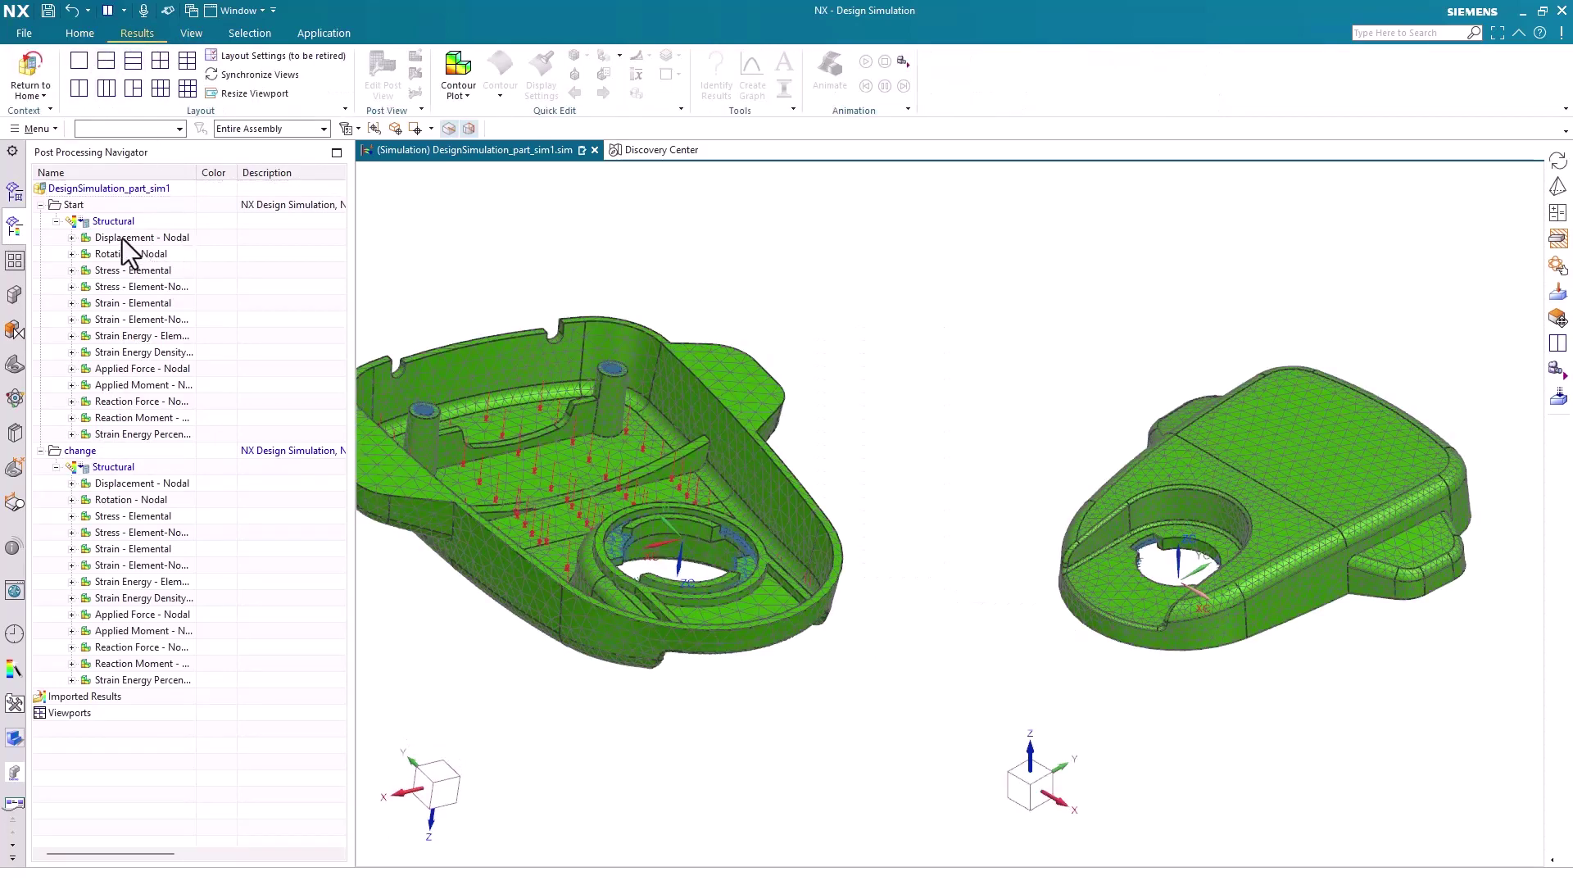
click(147, 248)
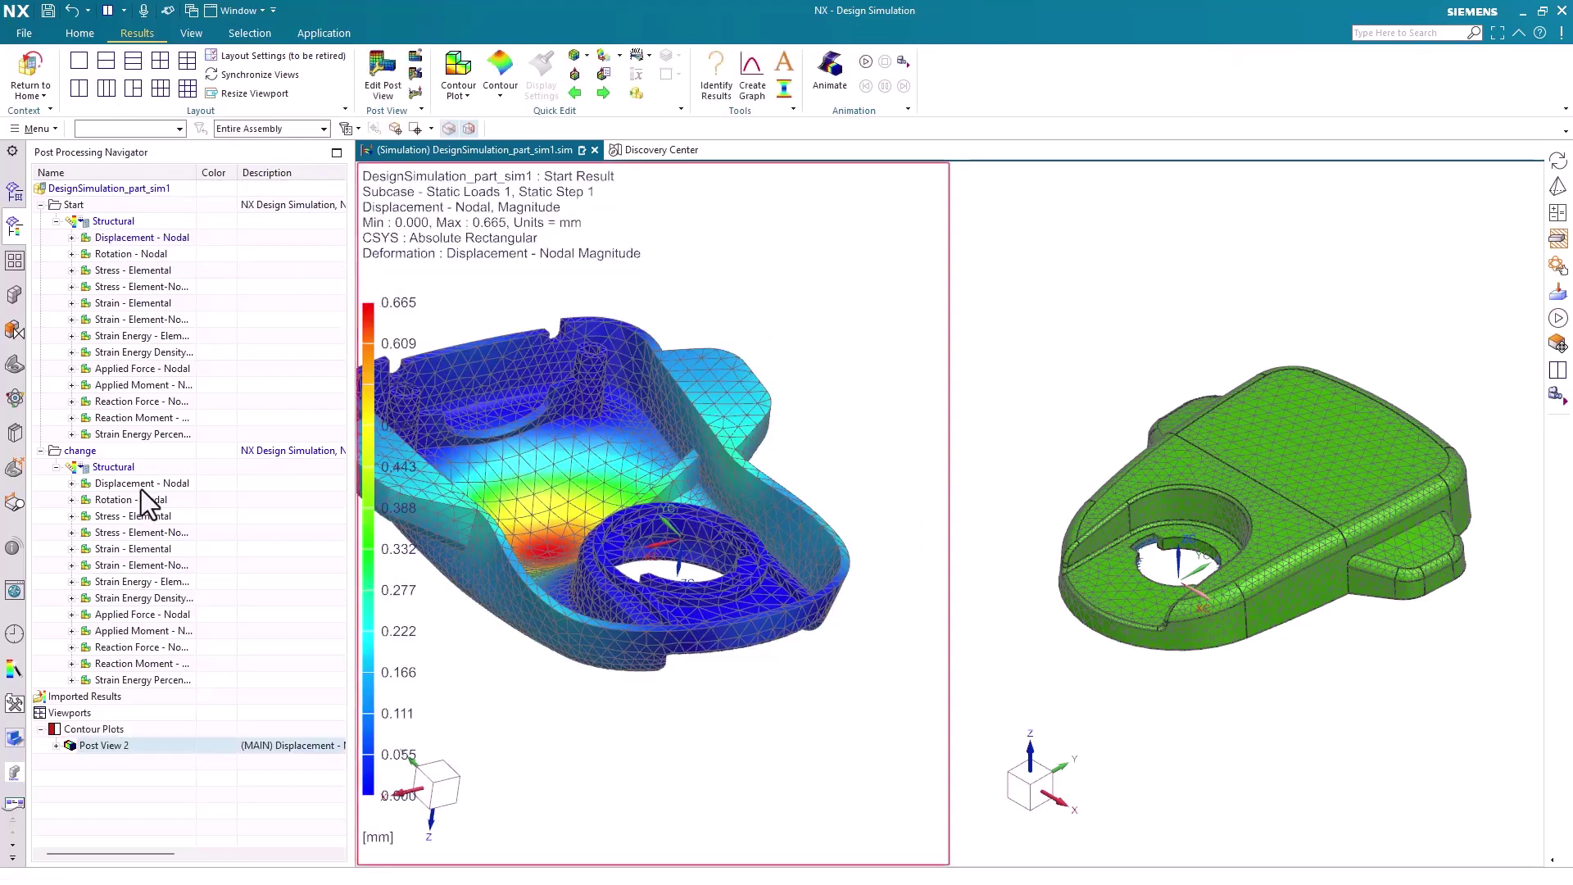
right_click(141, 490)
click(162, 493)
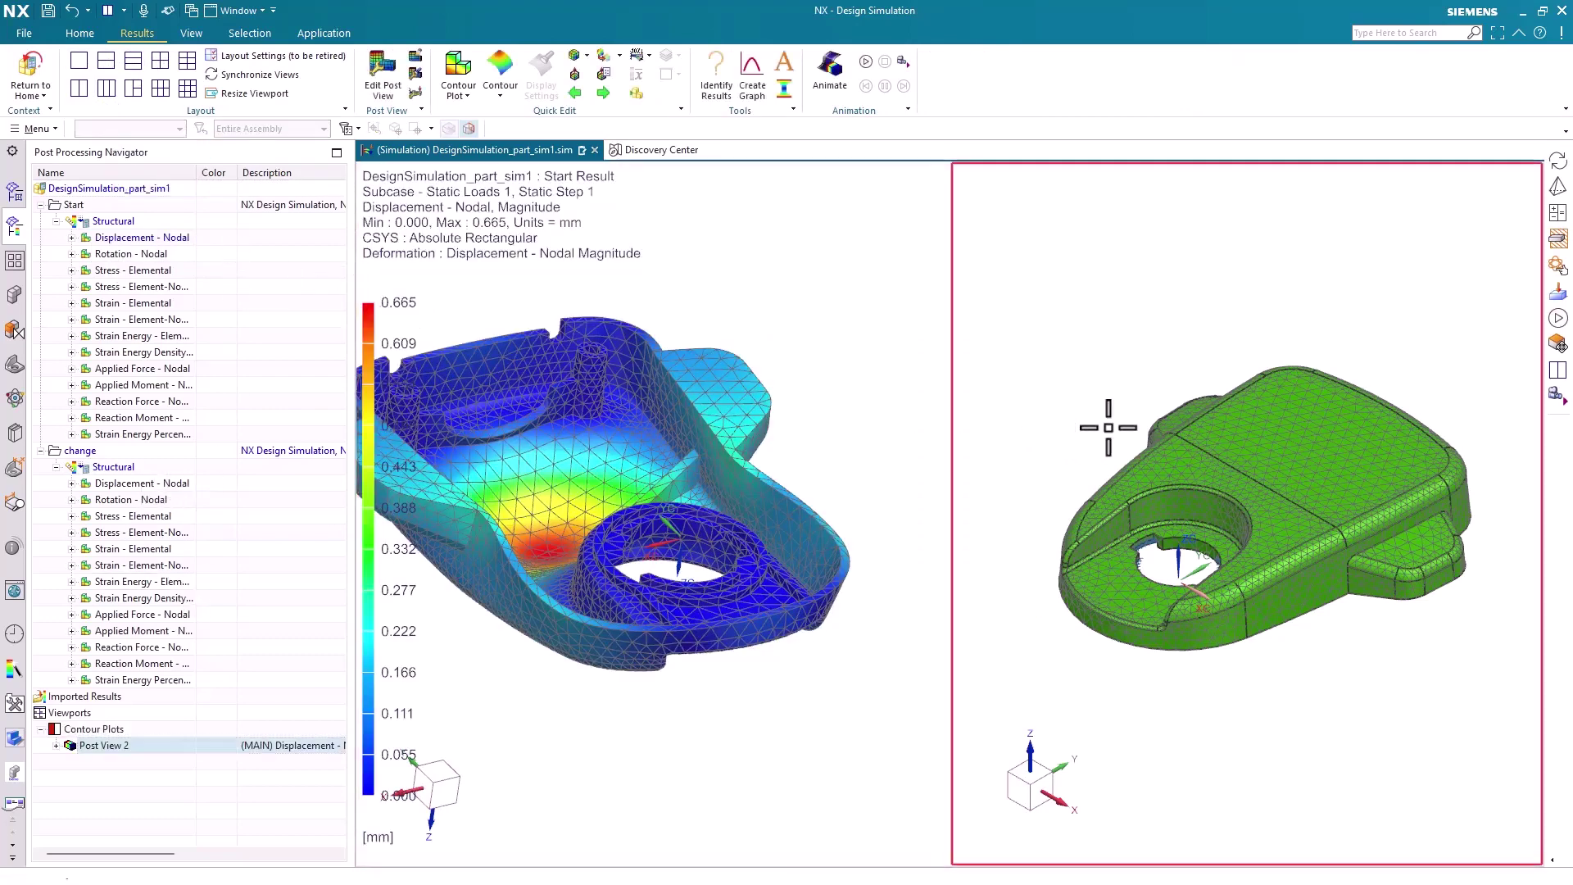
- Plot change displacement (0.406 mm peak) on the right, synchronize both views and rotate them together
click(1108, 427)
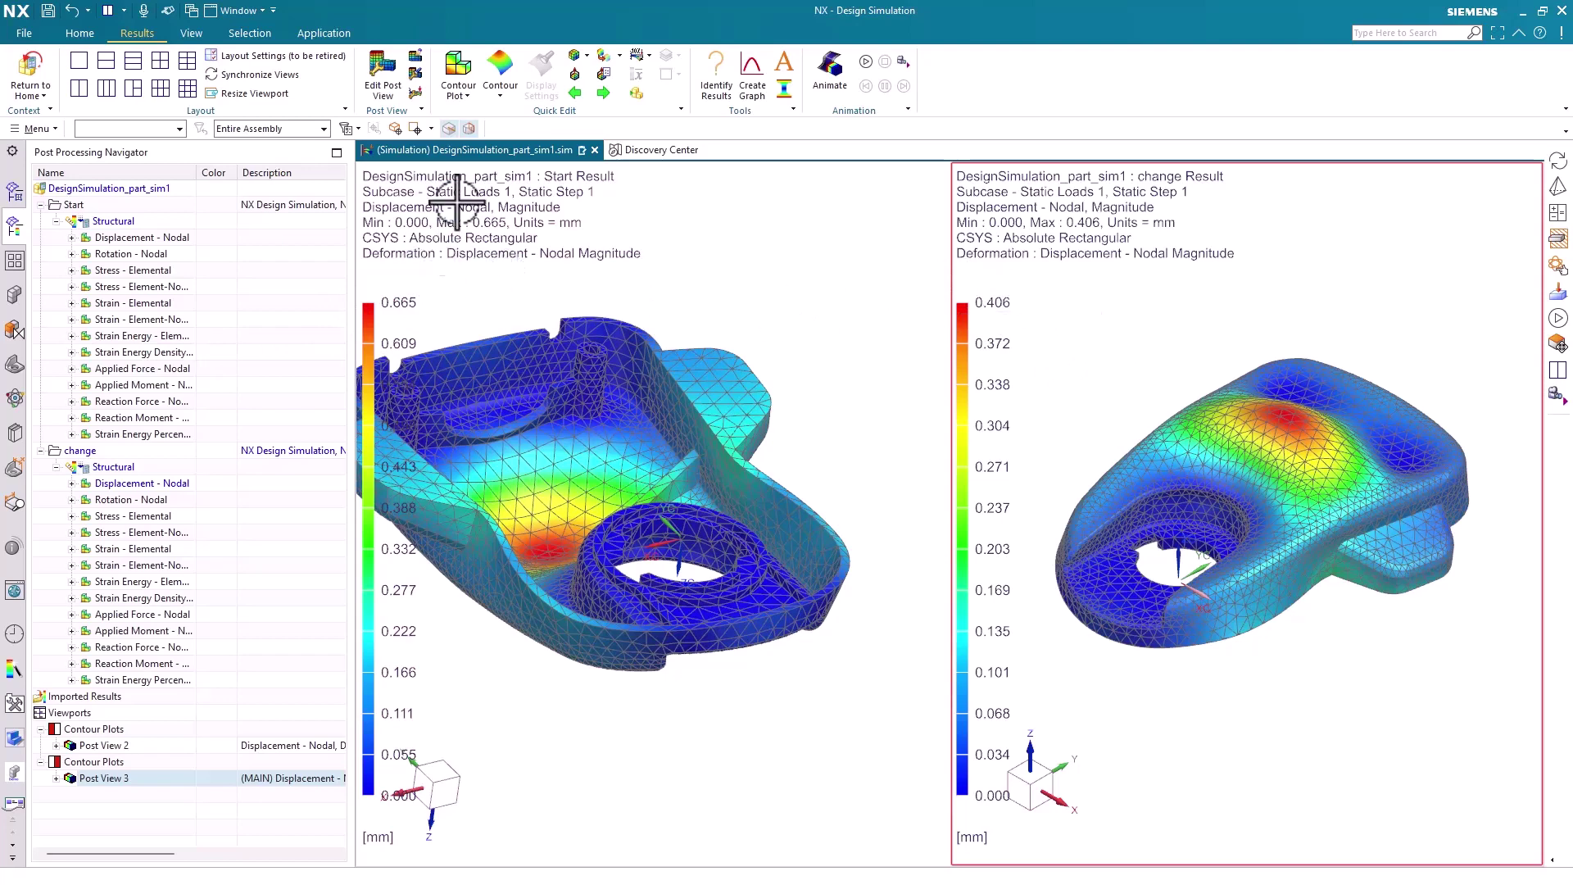
click(282, 76)
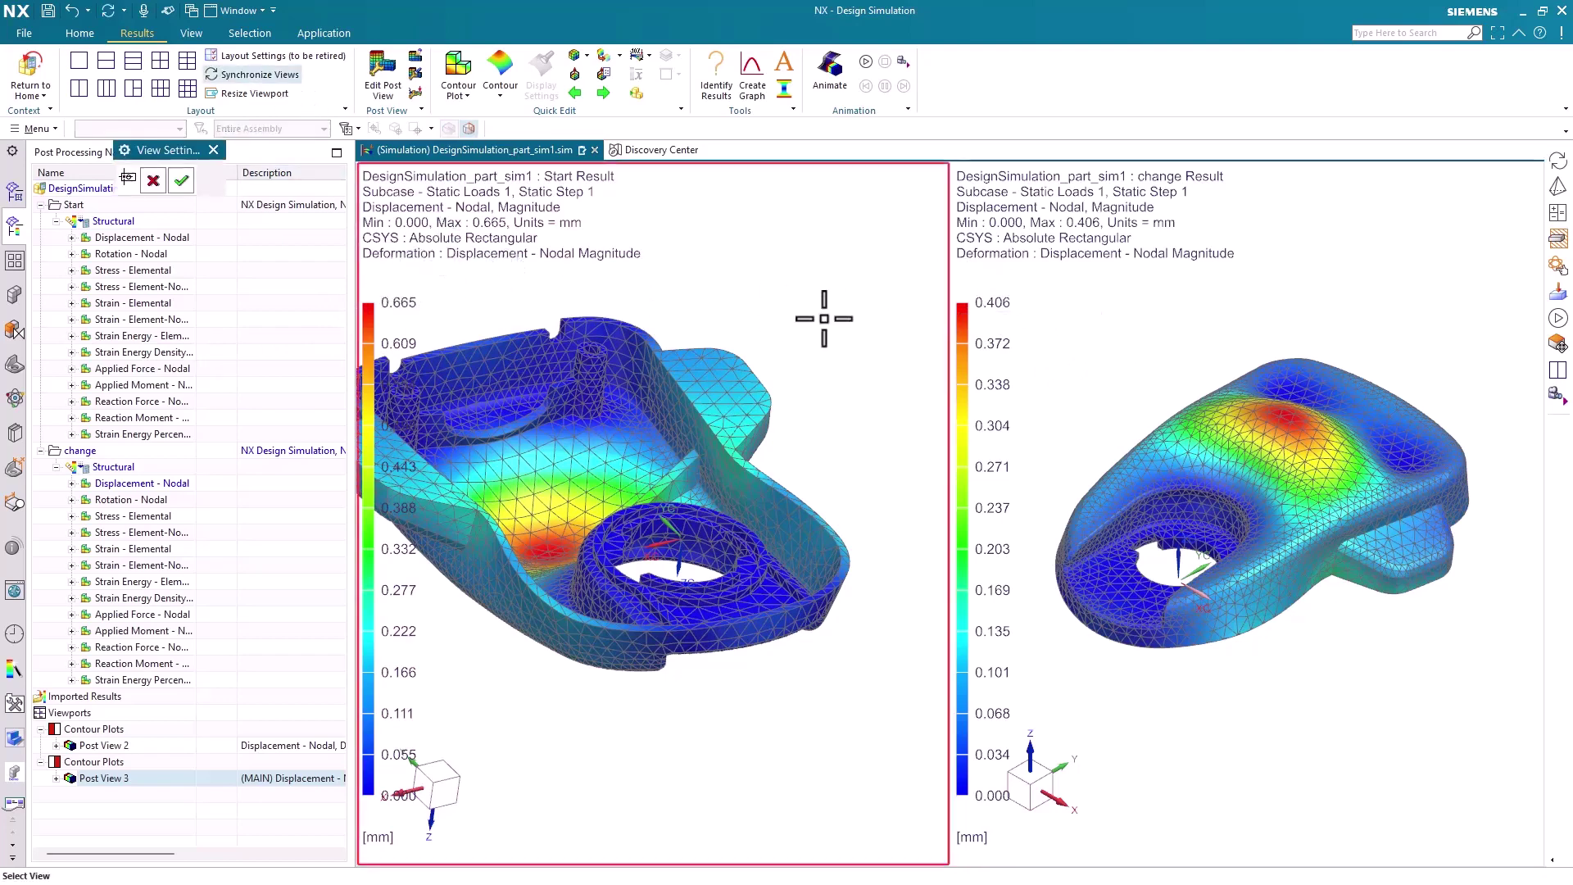
click(980, 316)
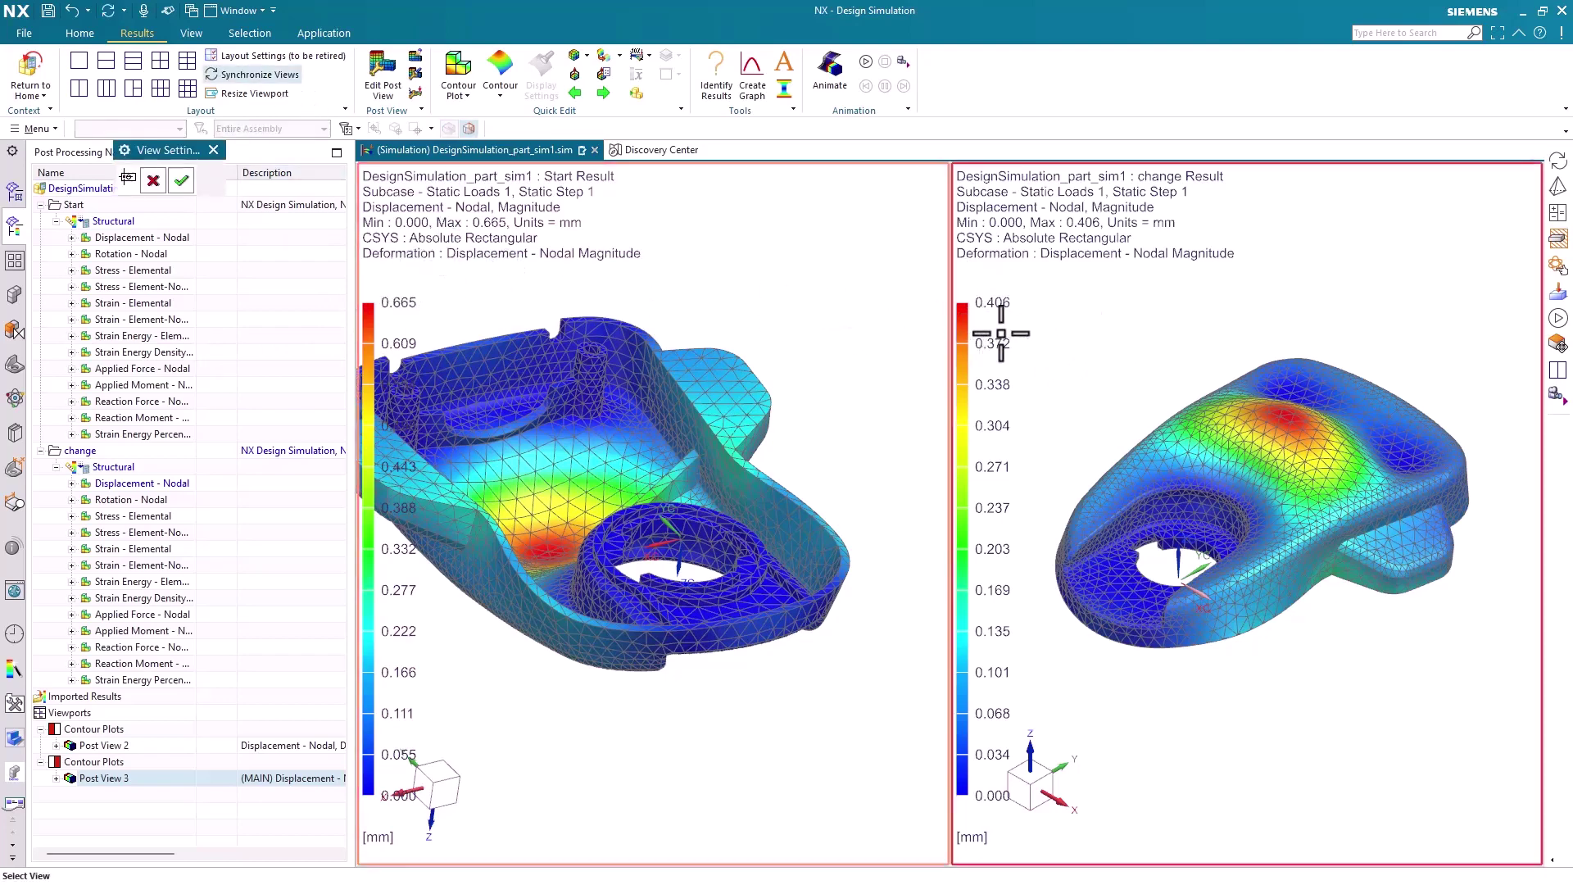
click(181, 180)
mouse_move(738, 414)
middle_down()
mouse_move(720, 351)
mouse_move(709, 643)
middle_up()
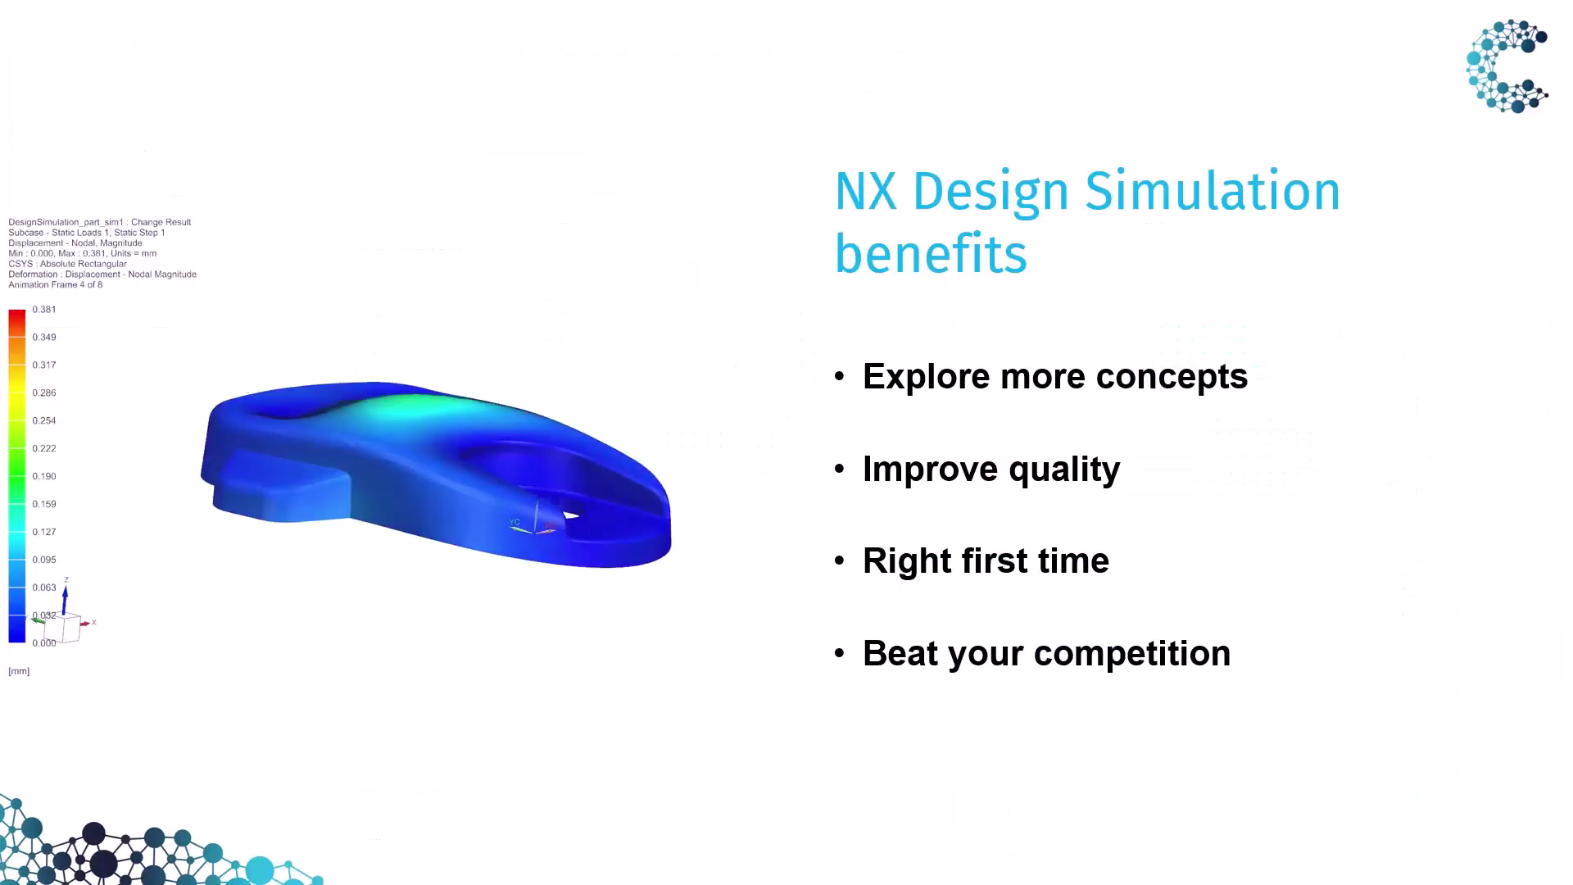